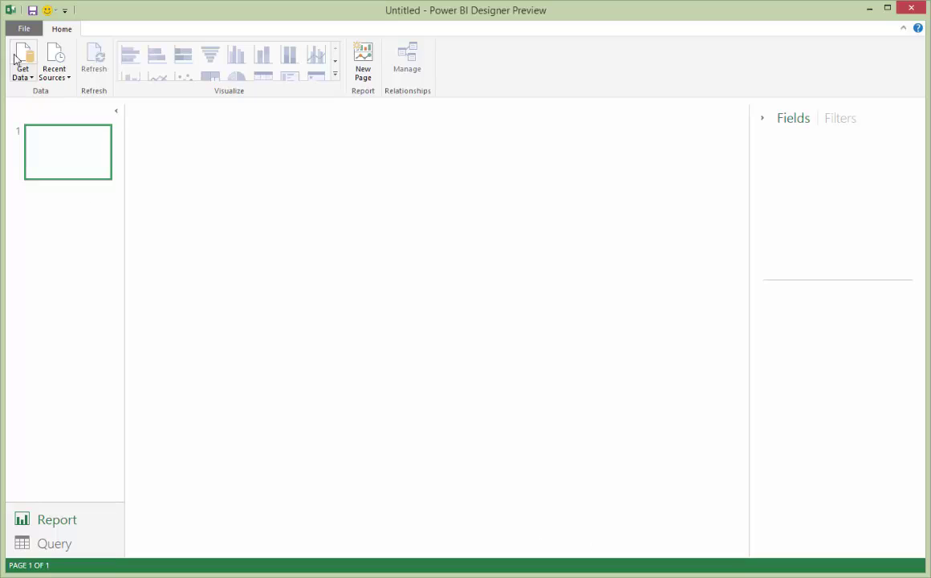
Set this report file's Fast Combine option to ignore privacy levels and apply it.
left_click(20, 30)
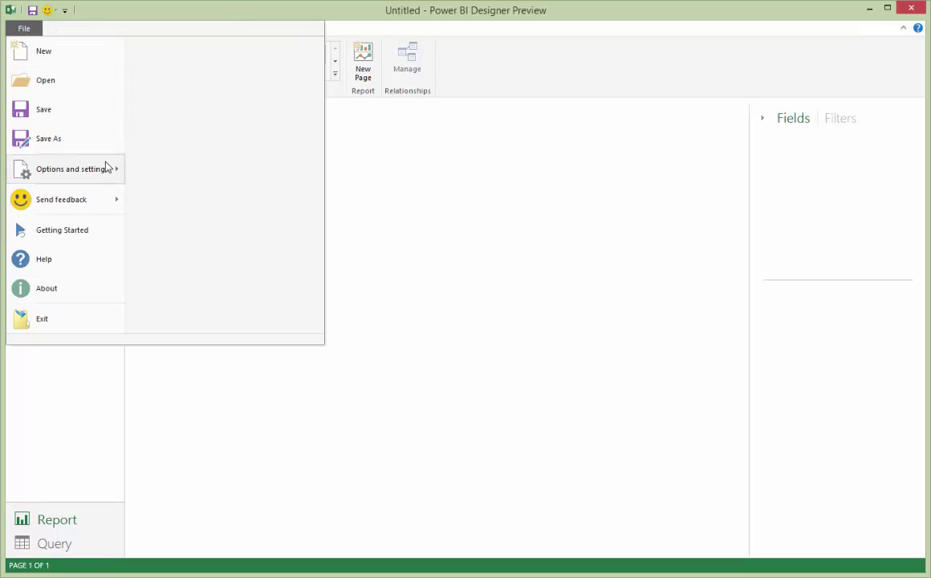
mouse_move(106, 167)
left_click(189, 129)
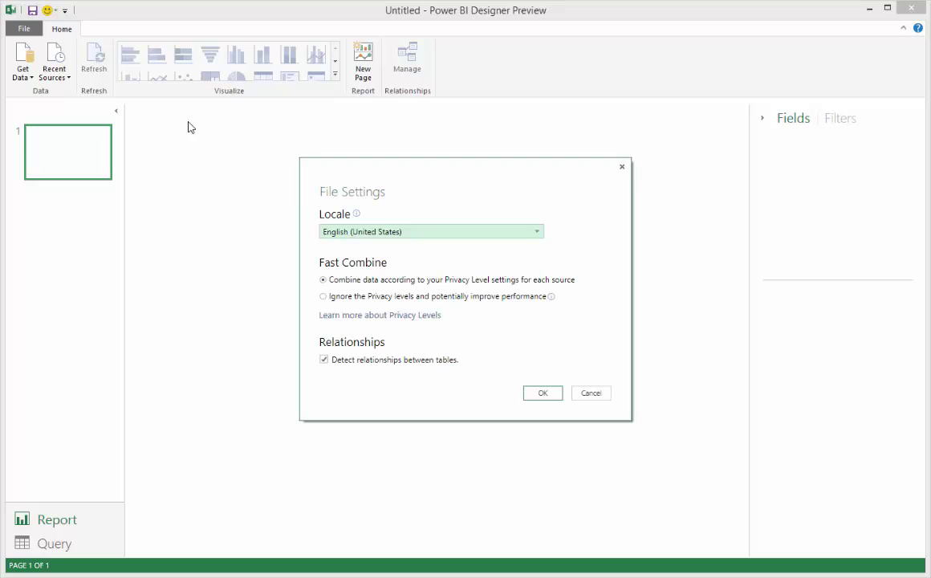
left_click(324, 297)
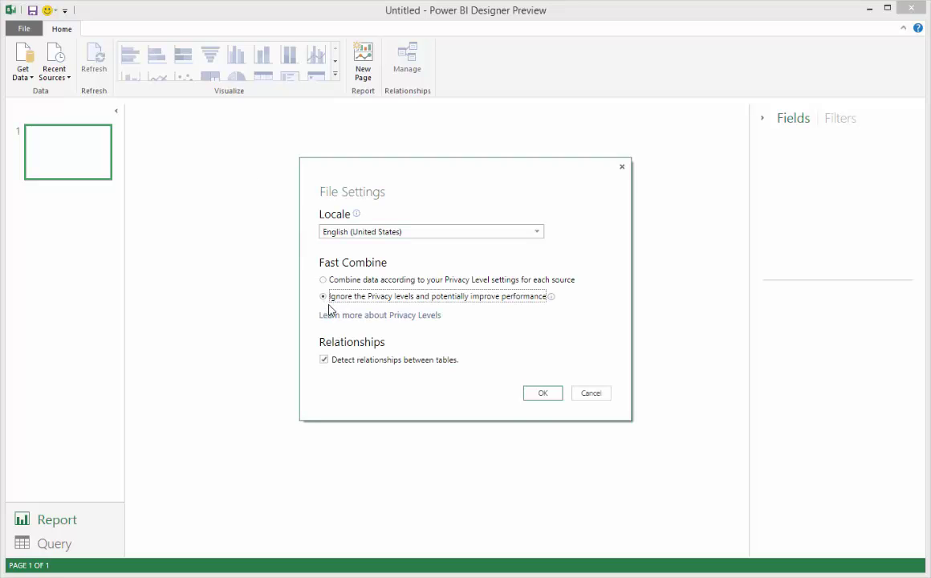
left_click(540, 396)
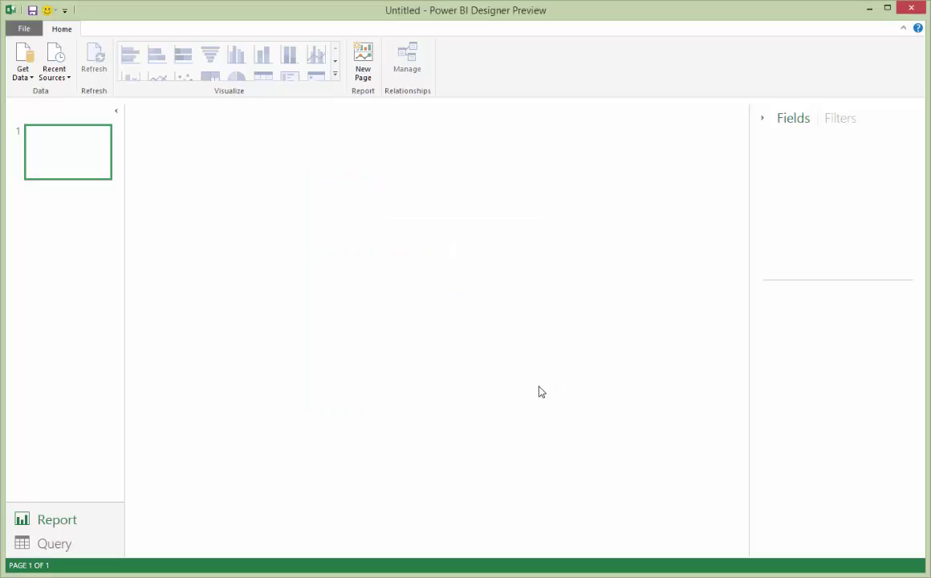
Switch to Query view and choose Get Data > Web to start a web import.
left_click(56, 545)
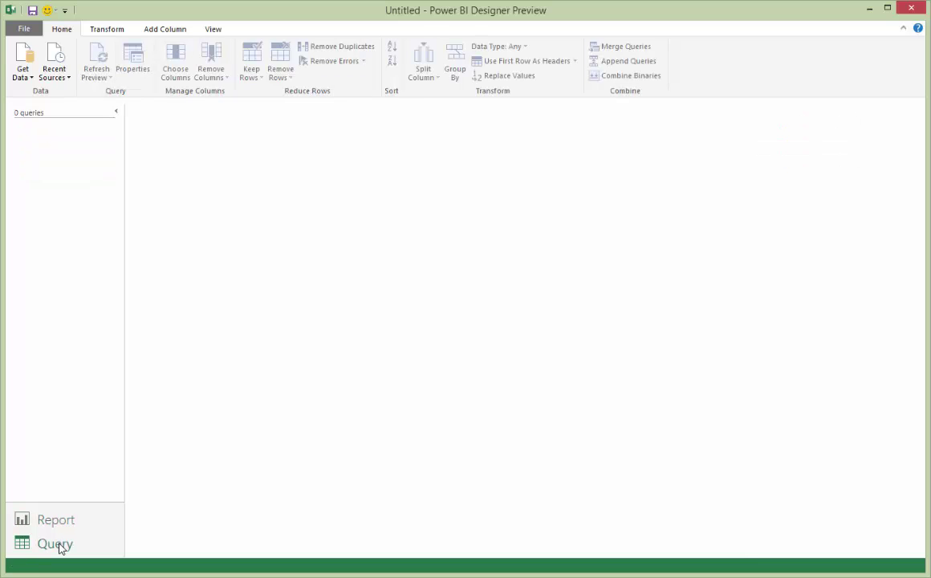
left_click(24, 76)
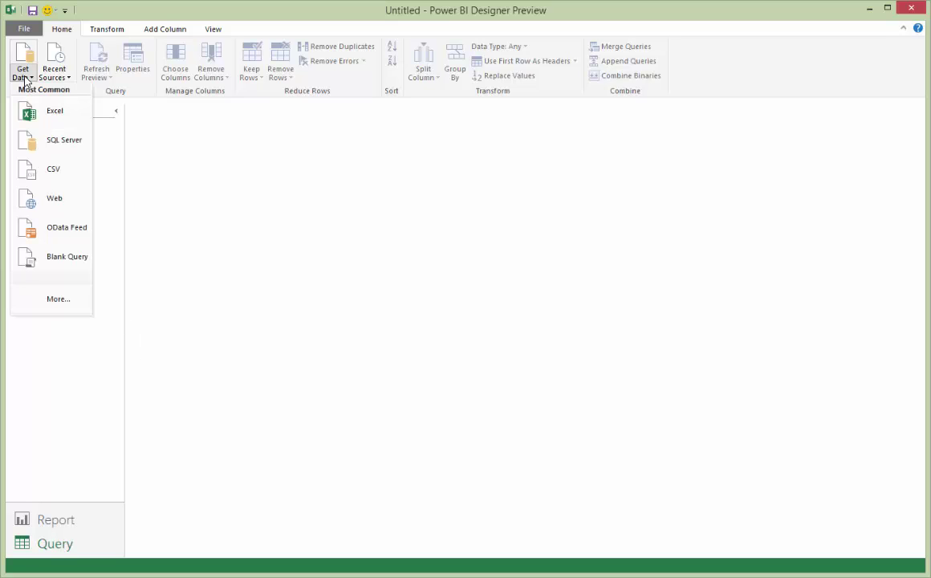
left_click(65, 206)
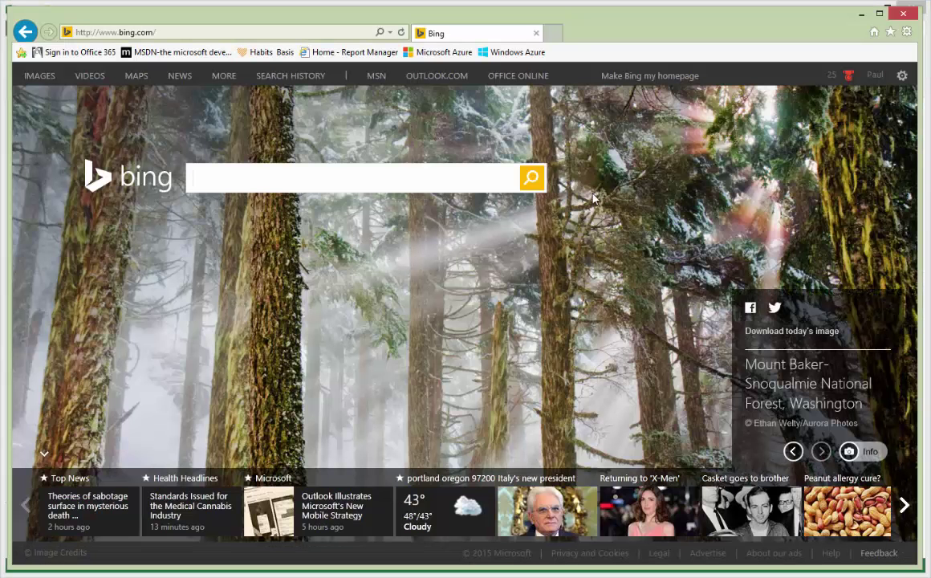
Browse to nuforc.org and open the Report Database index by shape of UFO.
left_click(289, 33)
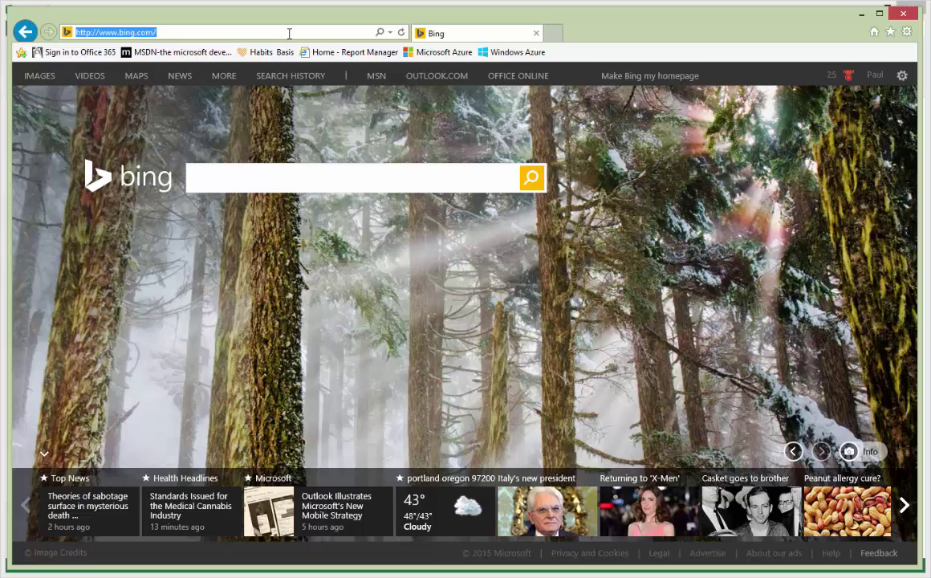
type("nuf")
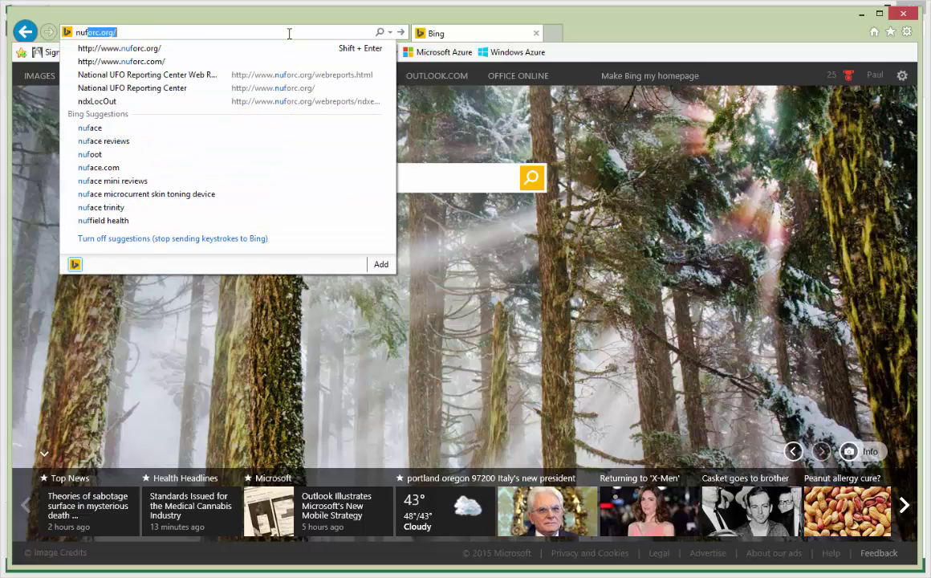
type("orc.or")
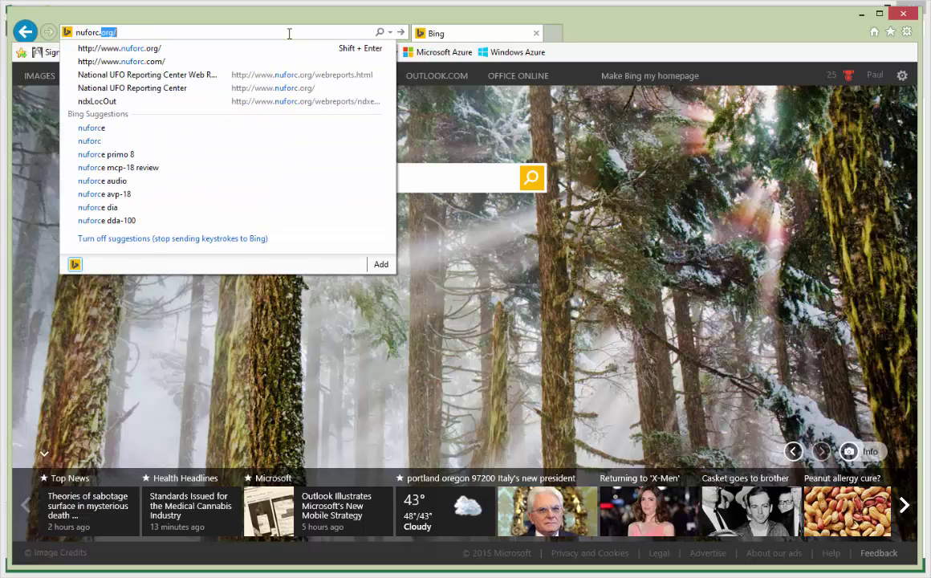
type("g")
key("Return")
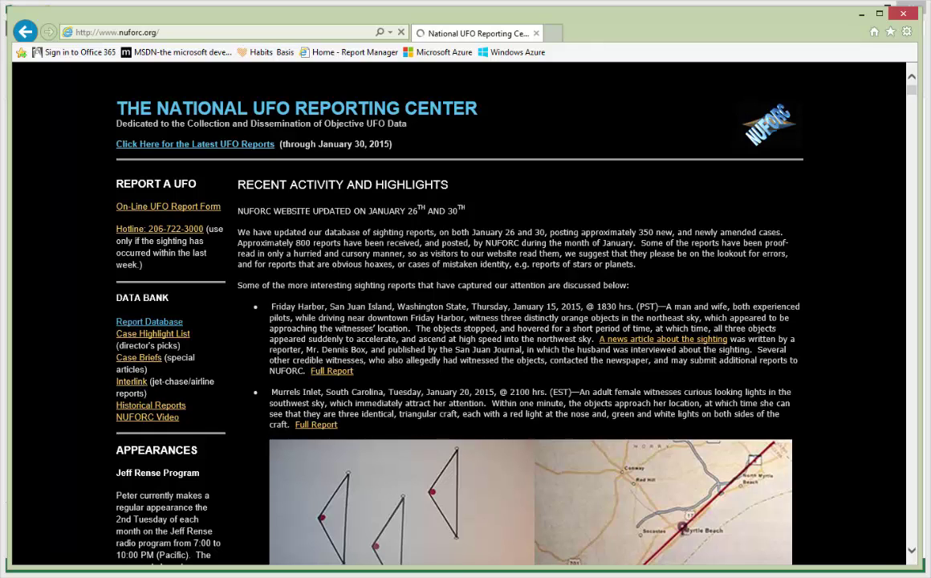
left_click(159, 324)
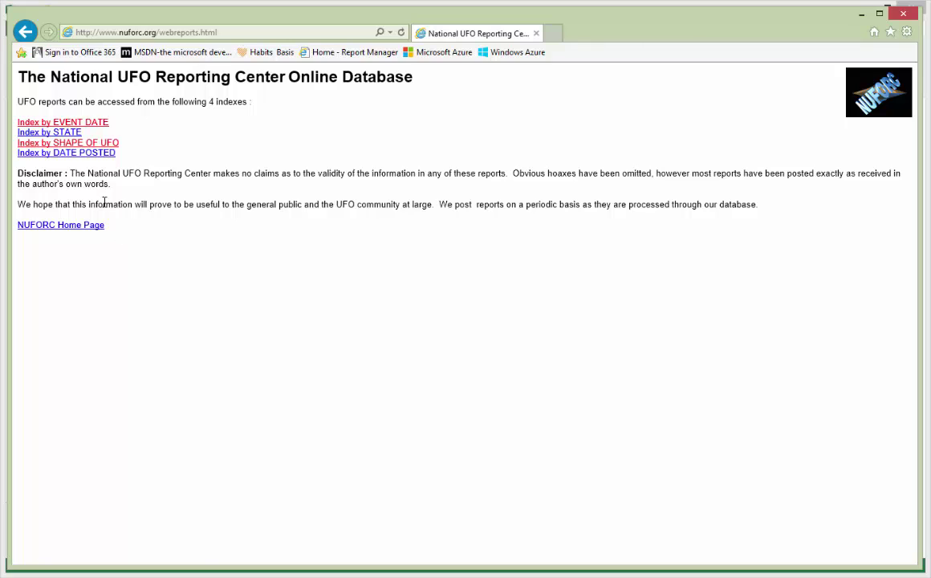
left_click(84, 142)
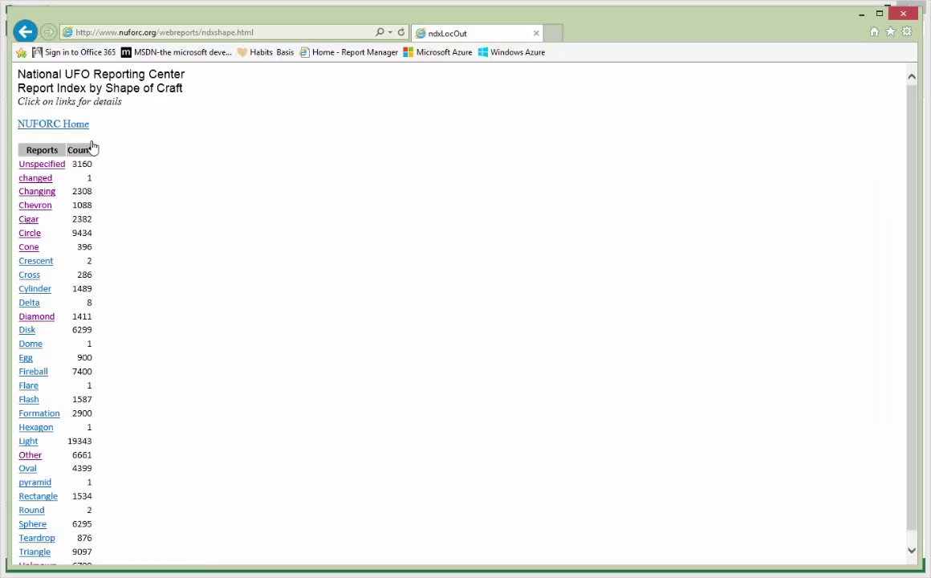
Copy the shape index page's web address from the address bar.
left_click(271, 35)
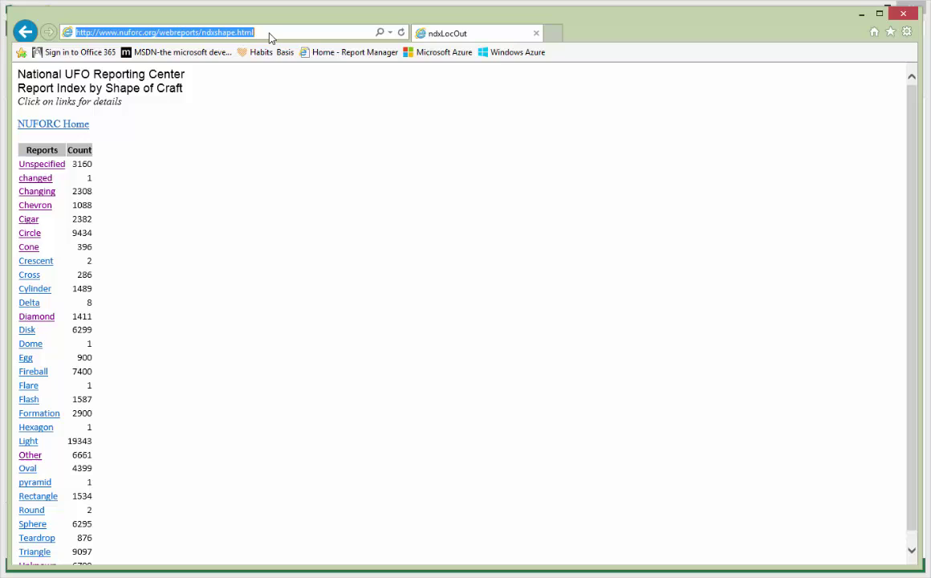
right_click(217, 32)
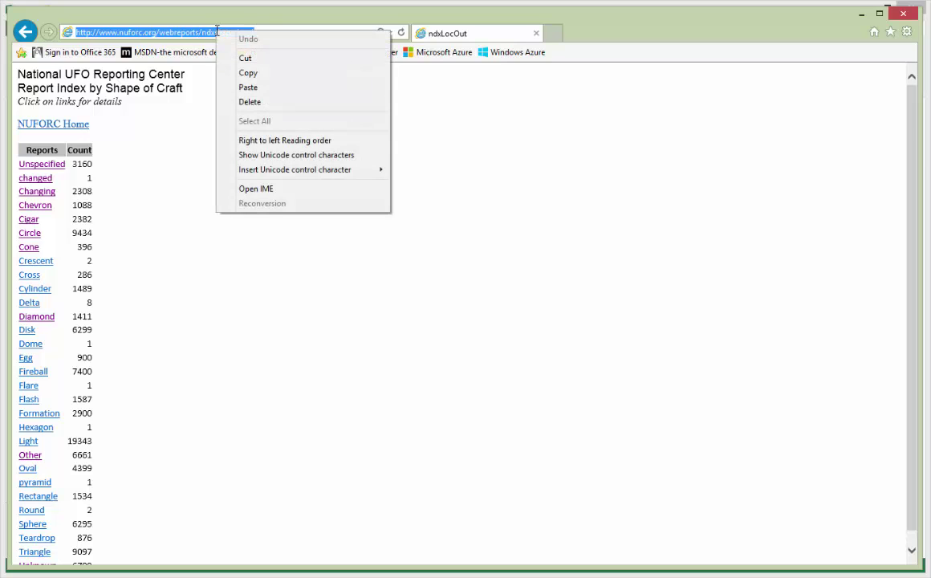
left_click(261, 78)
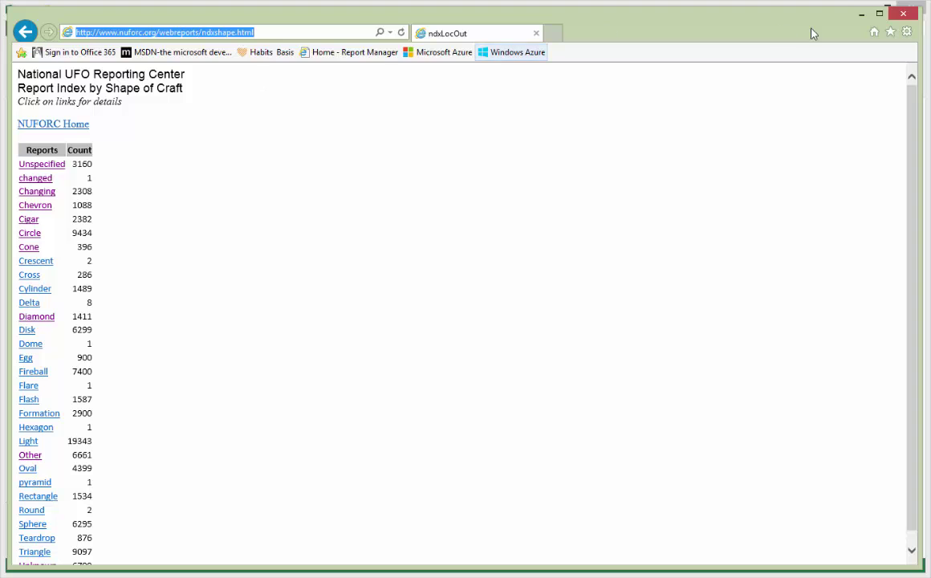
Paste the NUFORC shape index URL into From Web, connect, and preview Table 0.
left_click(862, 13)
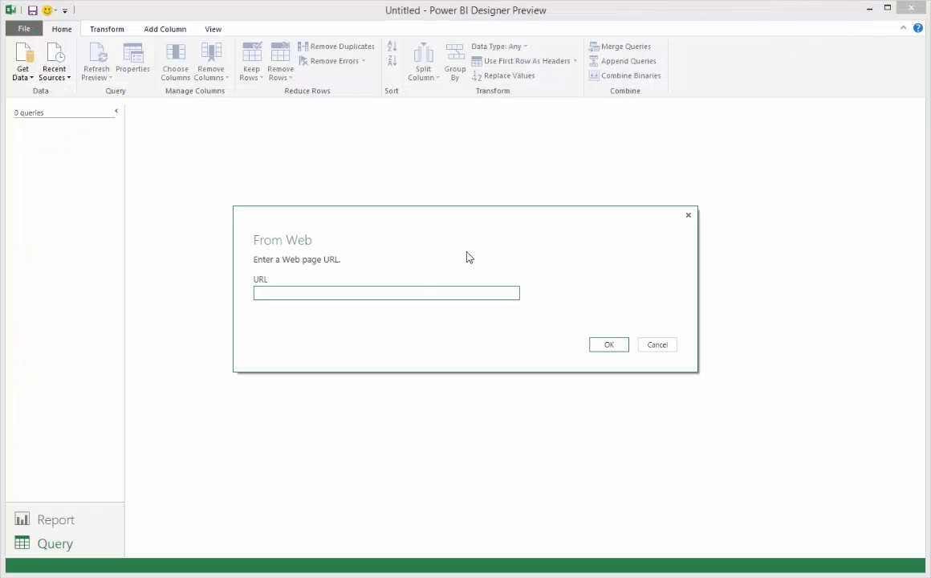
right_click(418, 292)
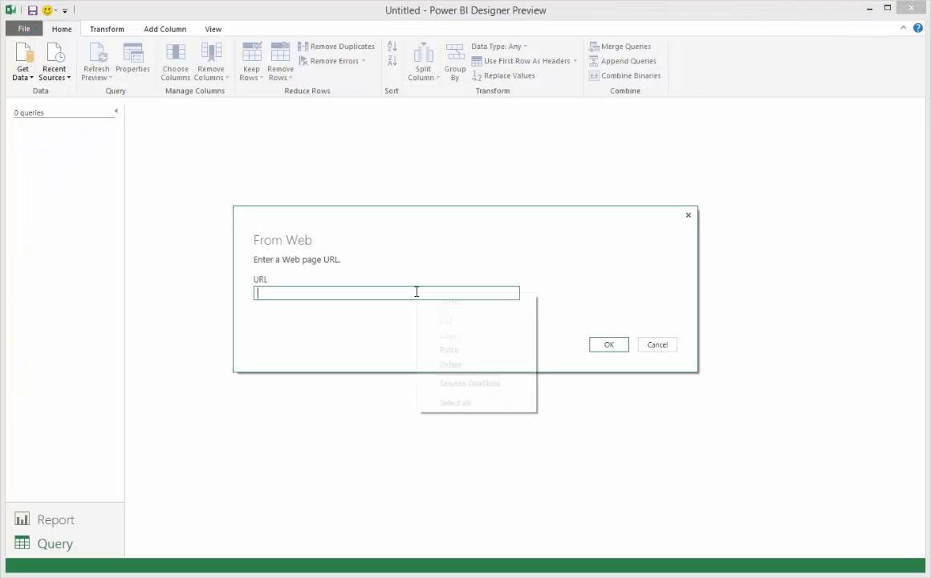
left_click(448, 349)
left_click(613, 346)
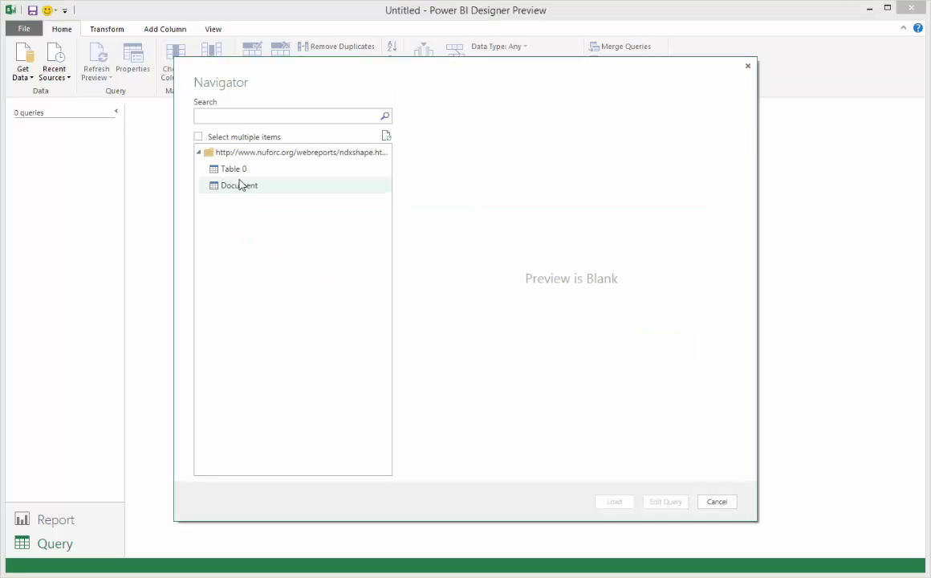
left_click(244, 171)
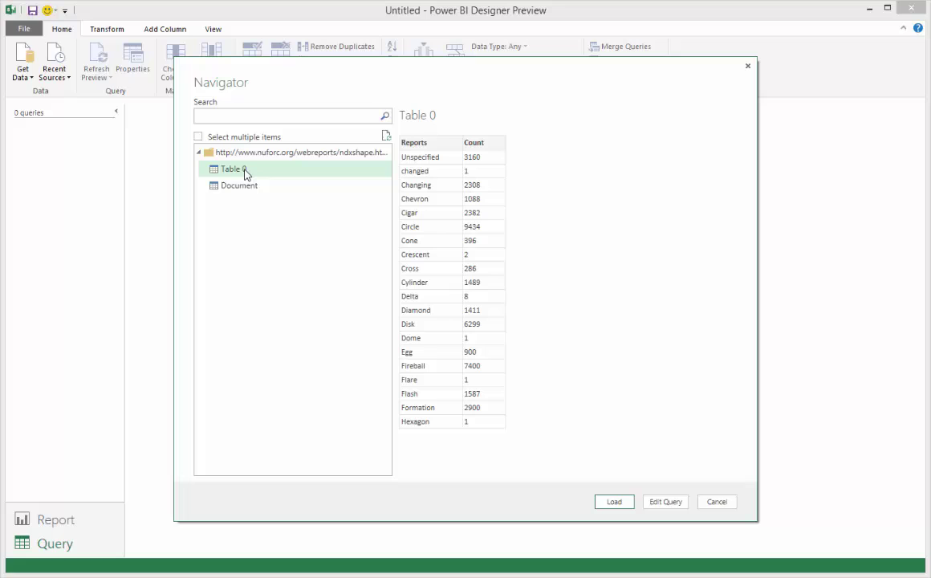
Edit Table 0 as a query named Sightings and rename its Reports column to Shape.
left_click(673, 503)
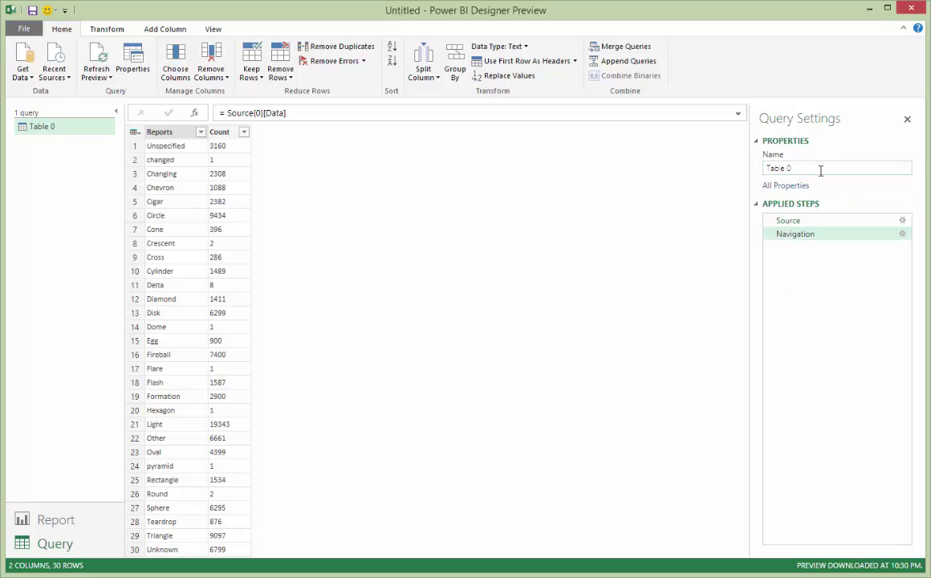
left_click(820, 171)
type("S")
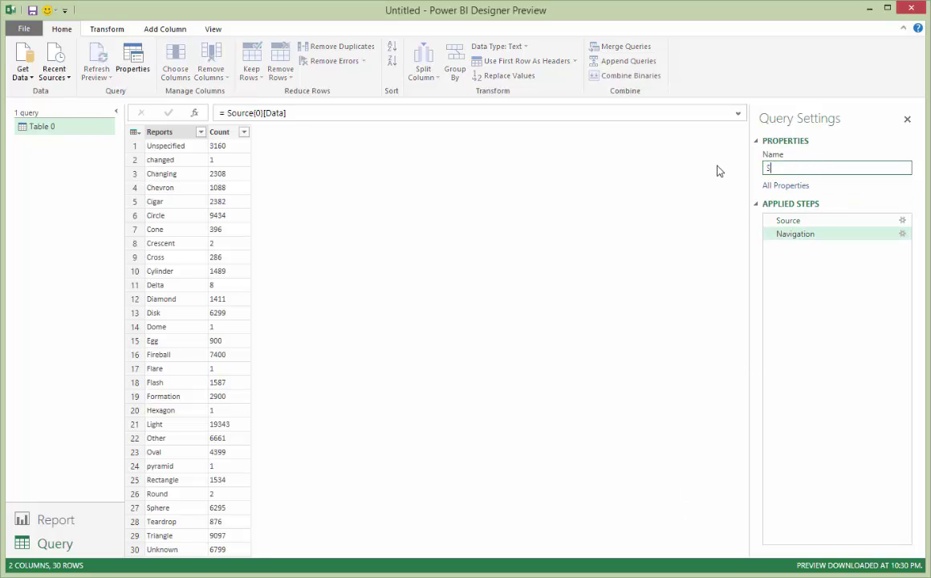
type("ightings")
key("Return")
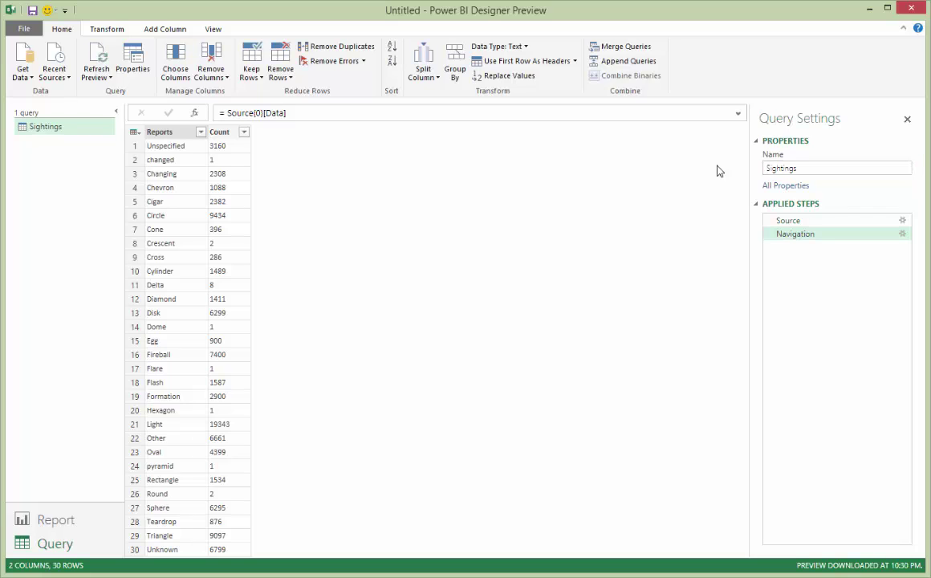
left_click(179, 133)
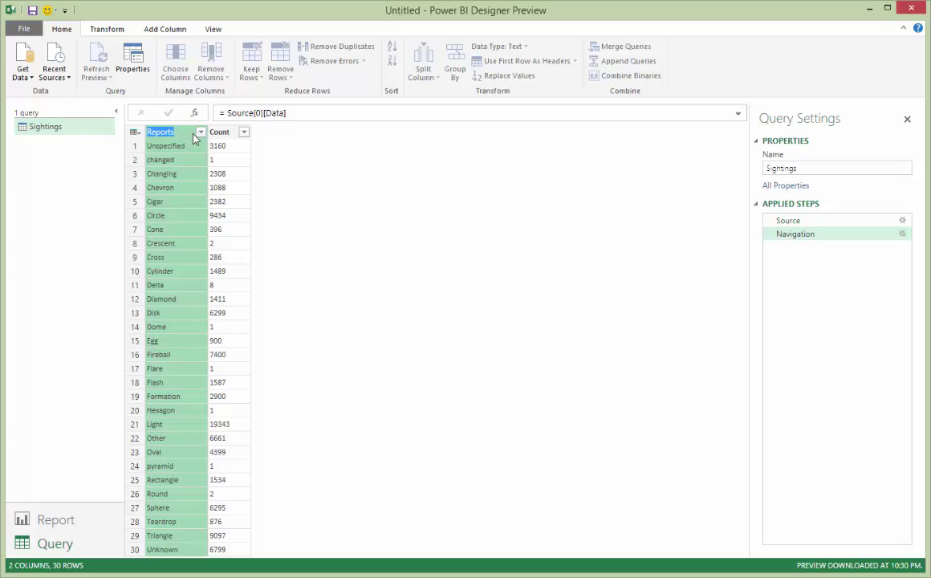
type("Reports")
key("Return")
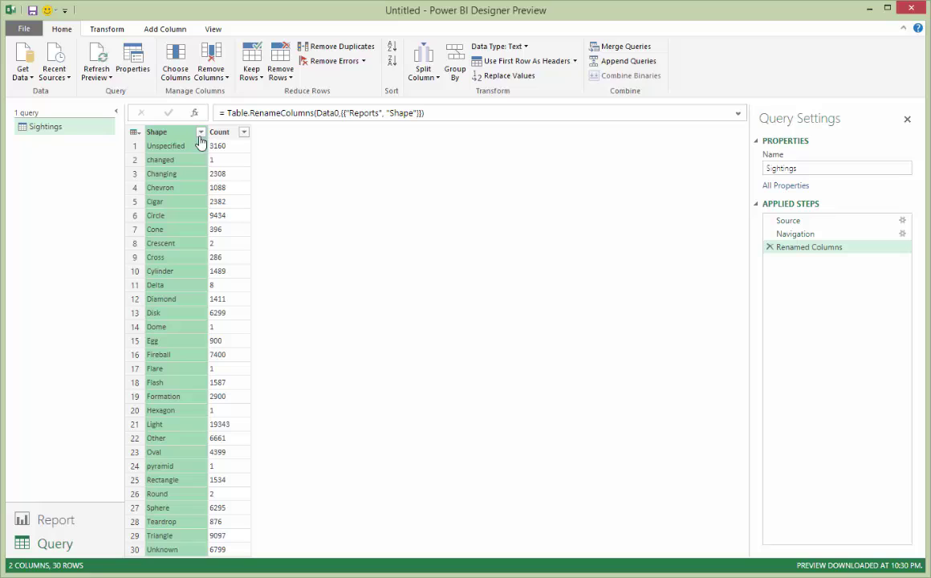
Filter out the Unspecified shape, remove the Count column, and return to Internet Explorer.
left_click(201, 132)
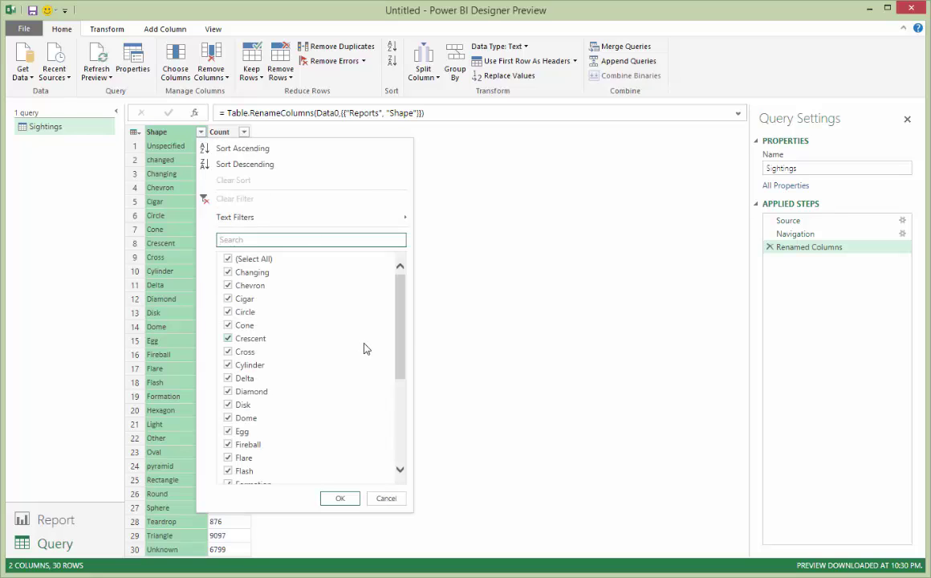
left_click_drag(400, 320, 405, 473)
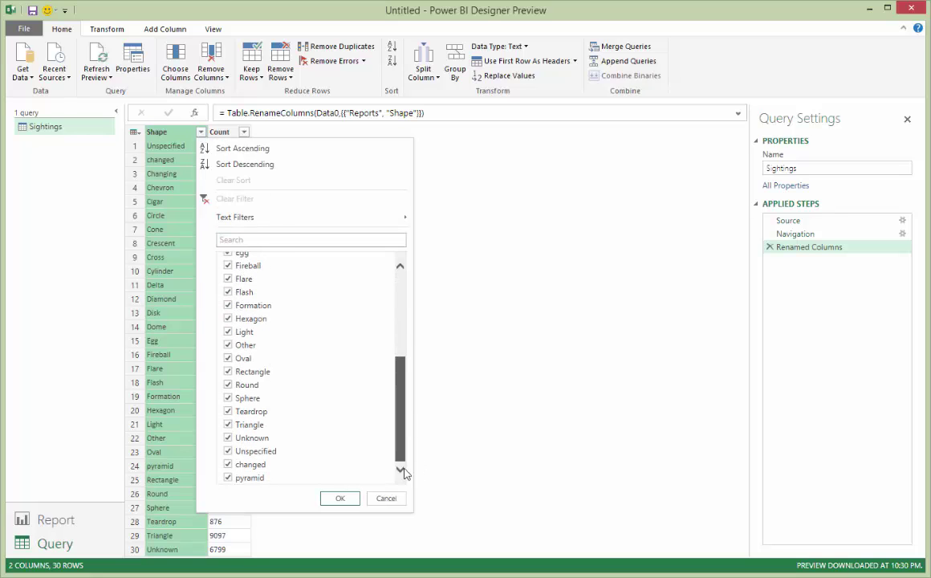
left_click(229, 464)
left_click(340, 497)
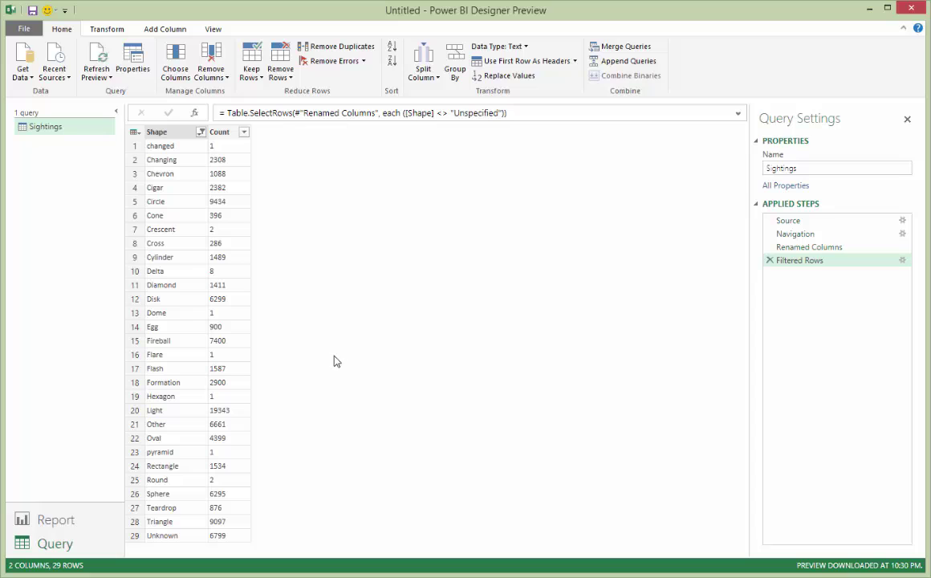
right_click(226, 137)
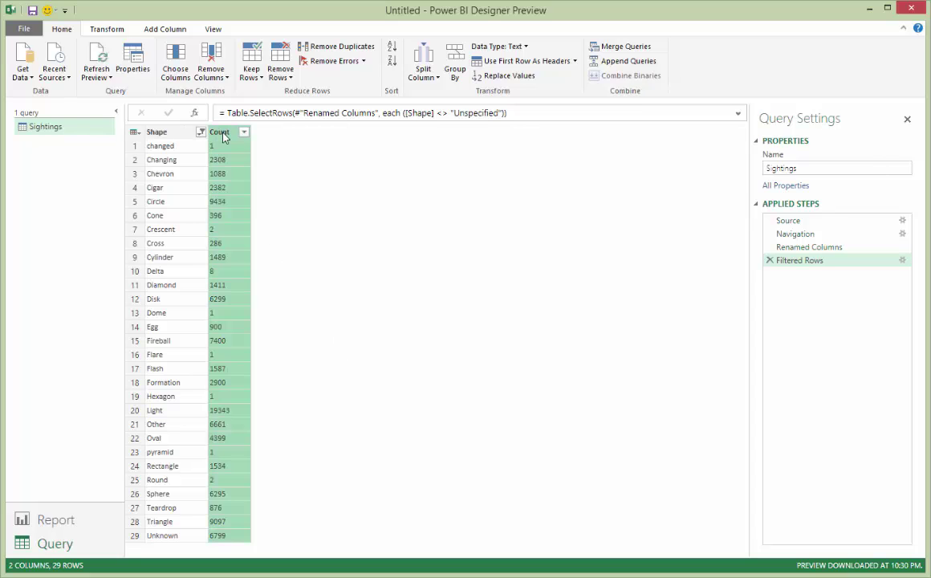
left_click(268, 146)
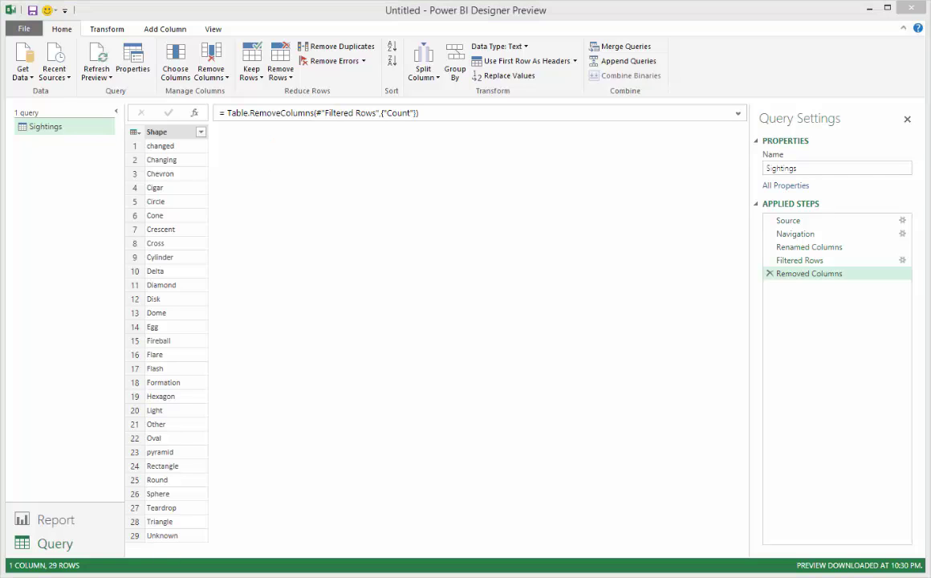
key("alt+Tab")
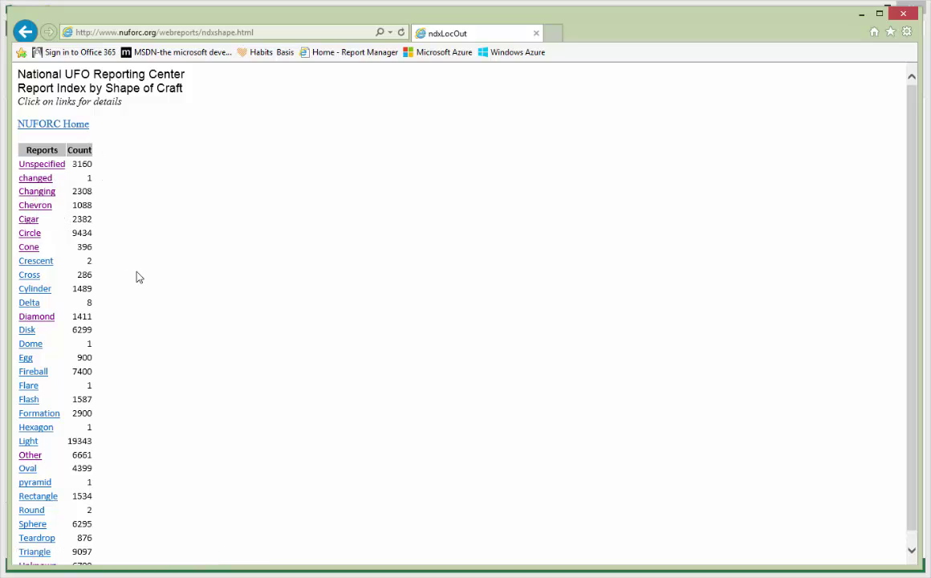
Open the Cone sightings report page, copy its URL, and highlight 'Cone' in the address.
left_click(31, 249)
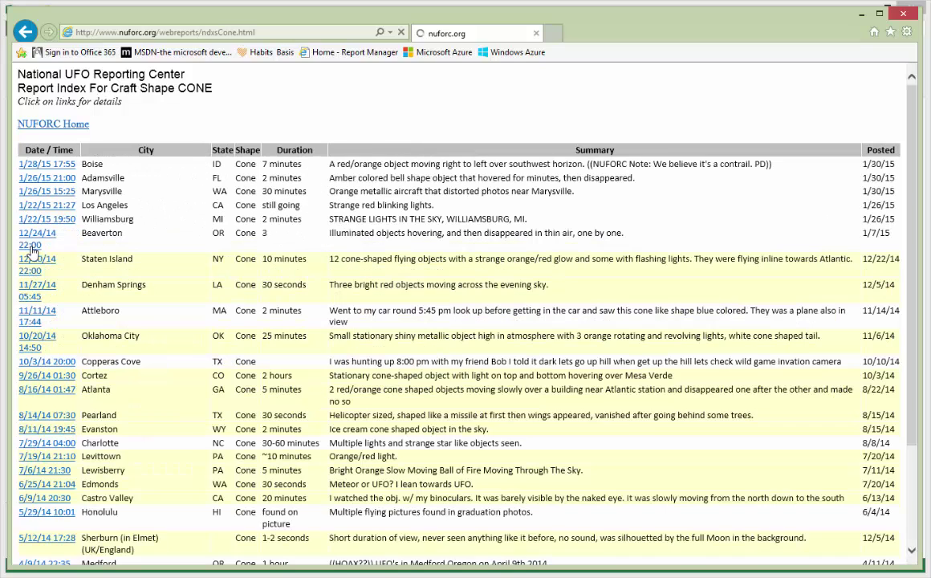
left_click(250, 32)
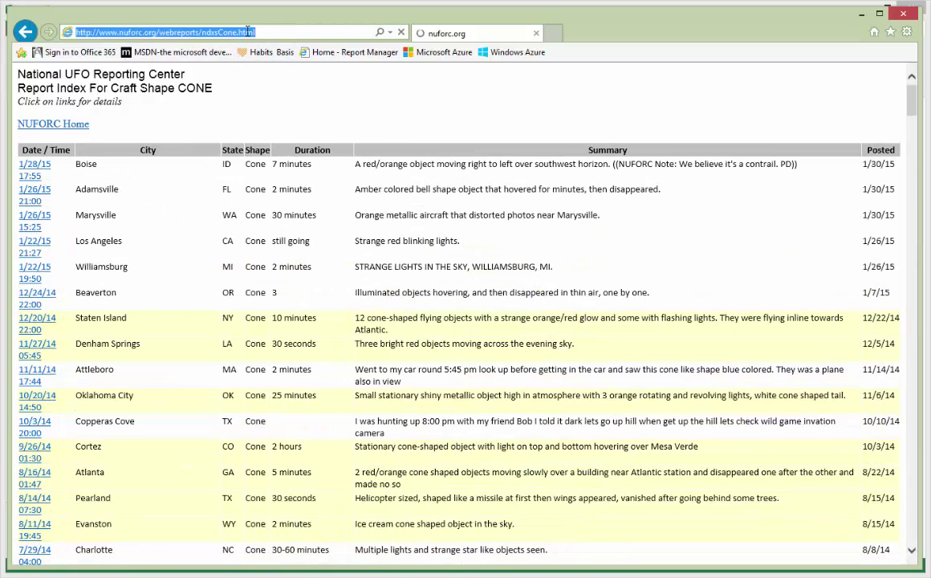
right_click(244, 33)
left_click(280, 74)
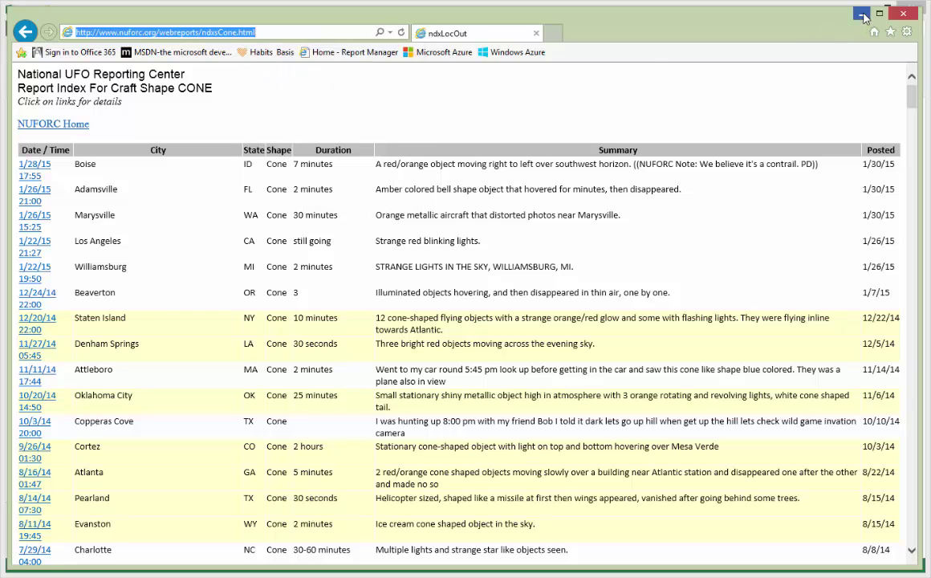
left_click(221, 32)
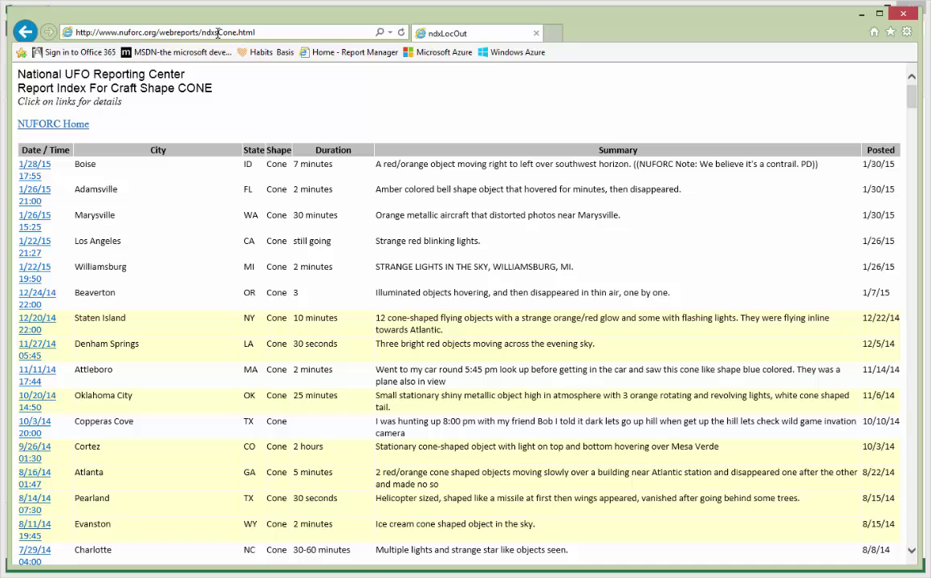
left_click_drag(218, 32, 236, 32)
Import Table 0 from the copied Cone report URL via Get Data > Web and edit it.
left_click(861, 14)
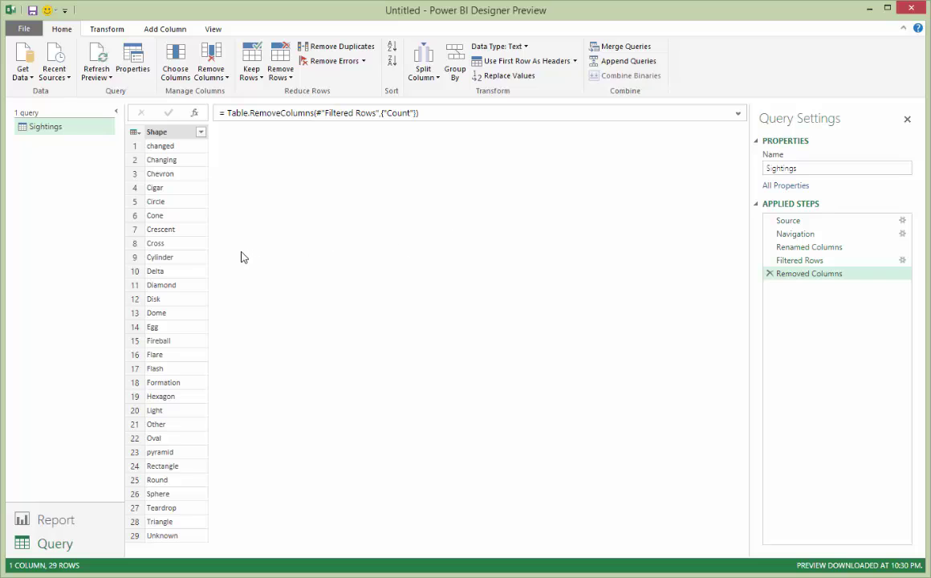
left_click(24, 78)
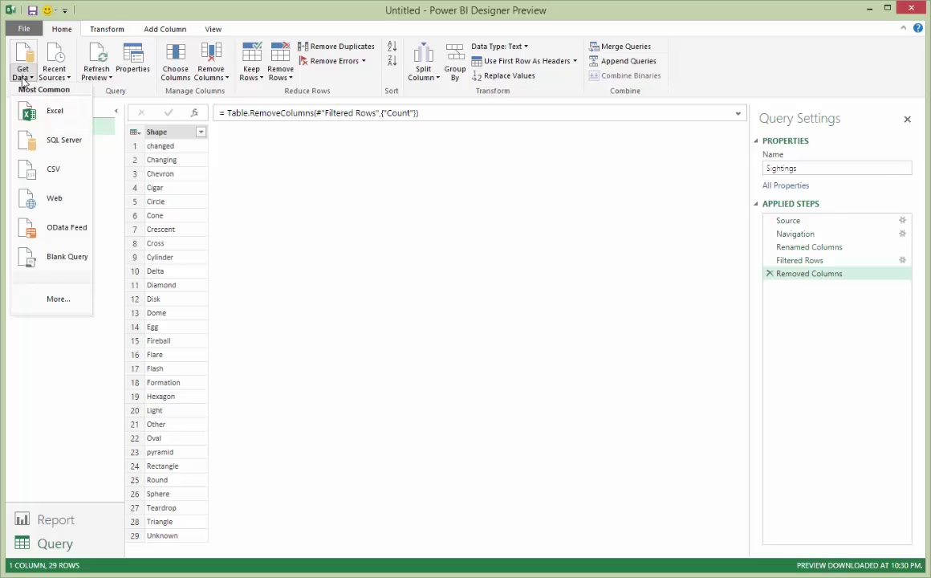
left_click(53, 202)
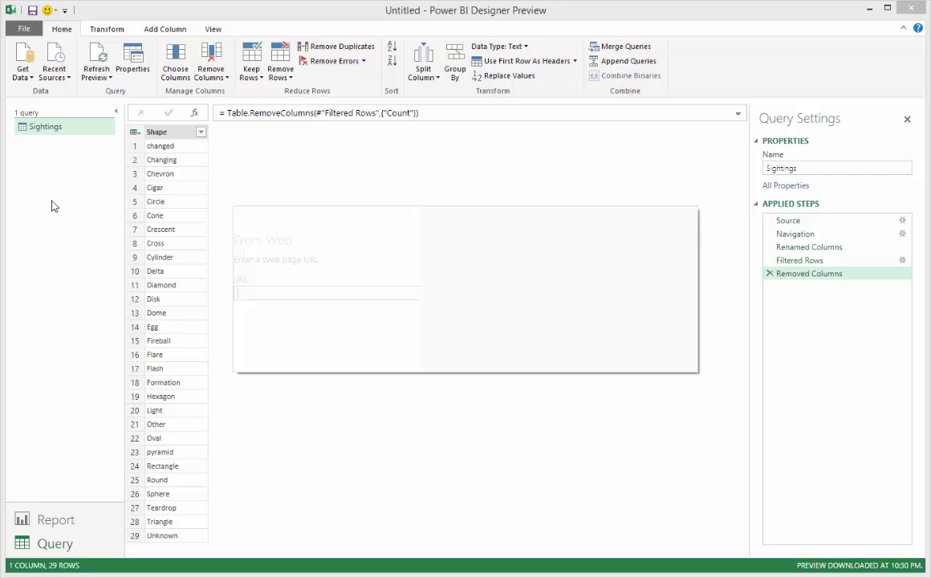
right_click(316, 293)
left_click(349, 352)
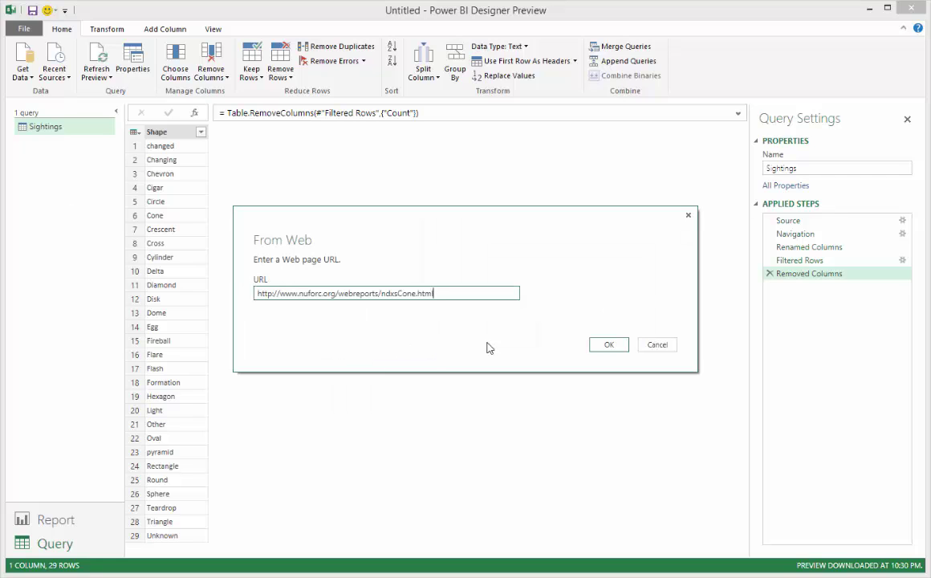
left_click(600, 345)
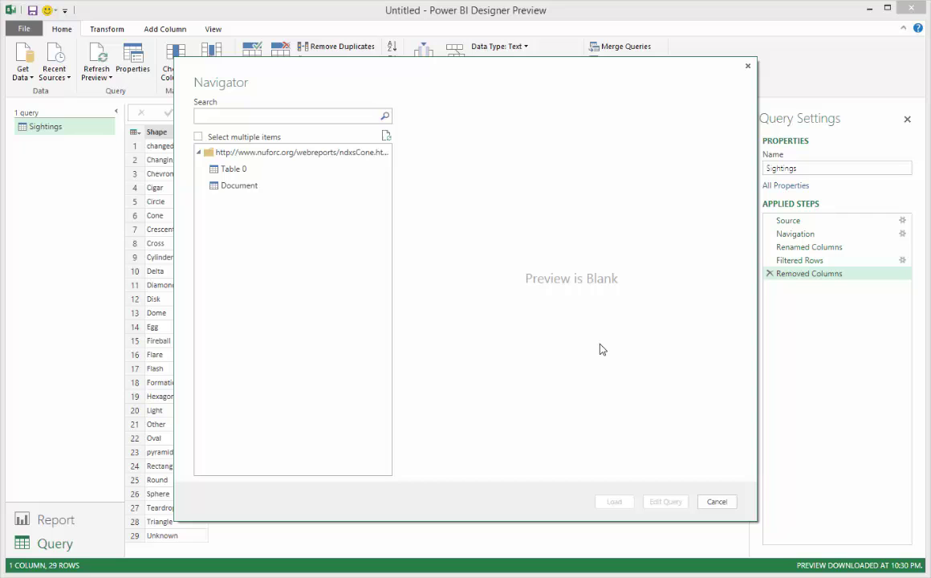
left_click(233, 169)
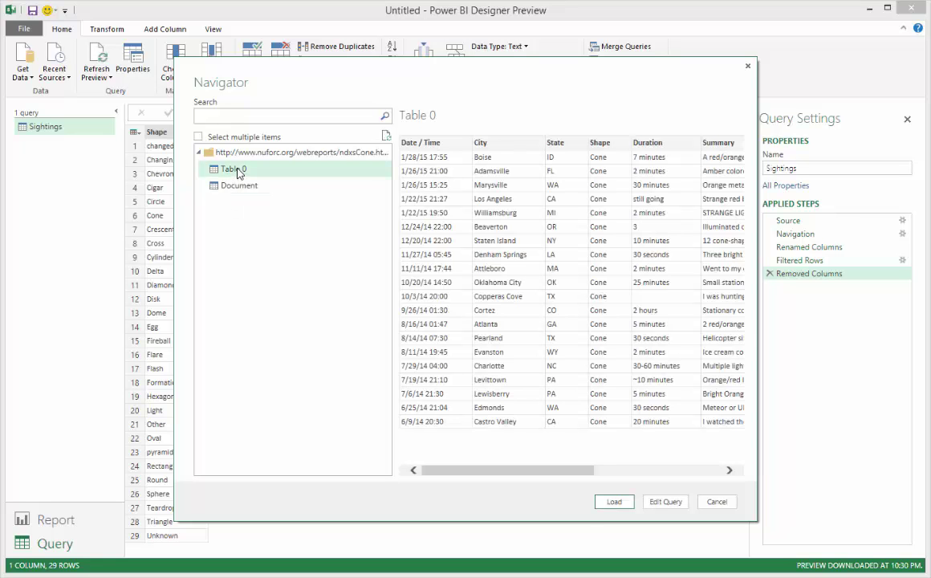
left_click(665, 502)
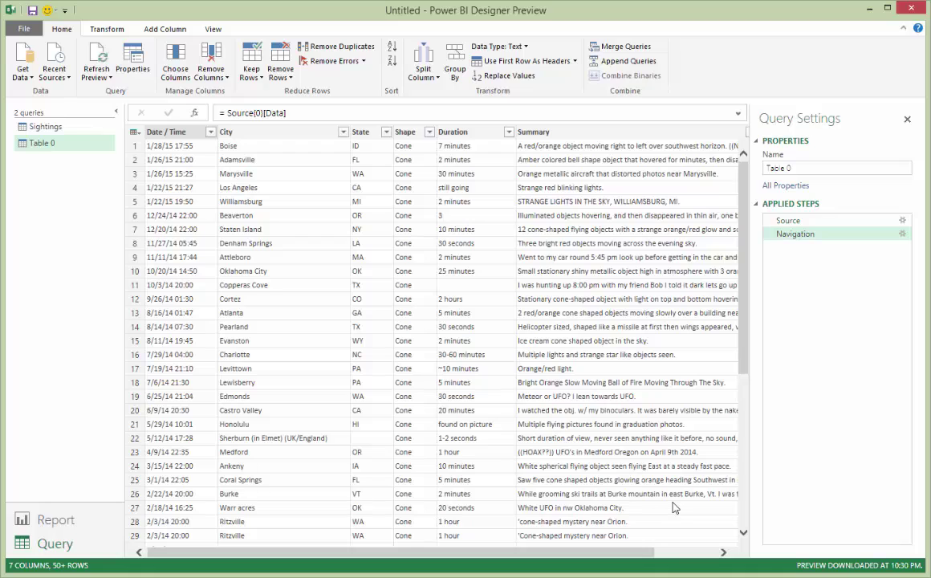
Rename the new query to SightingsForShape and open its M code in the Advanced Editor.
left_click(794, 168)
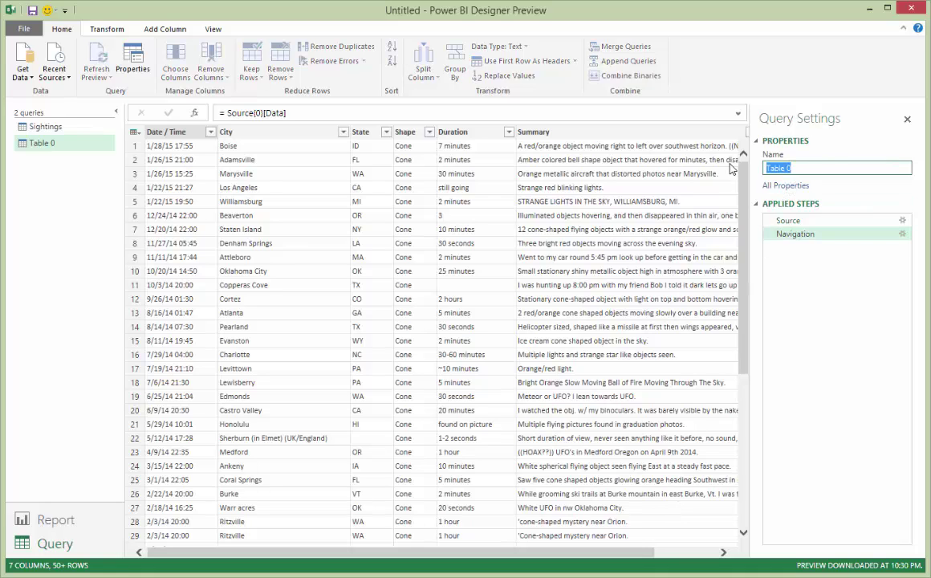
type("SightingsForShape")
key("Return")
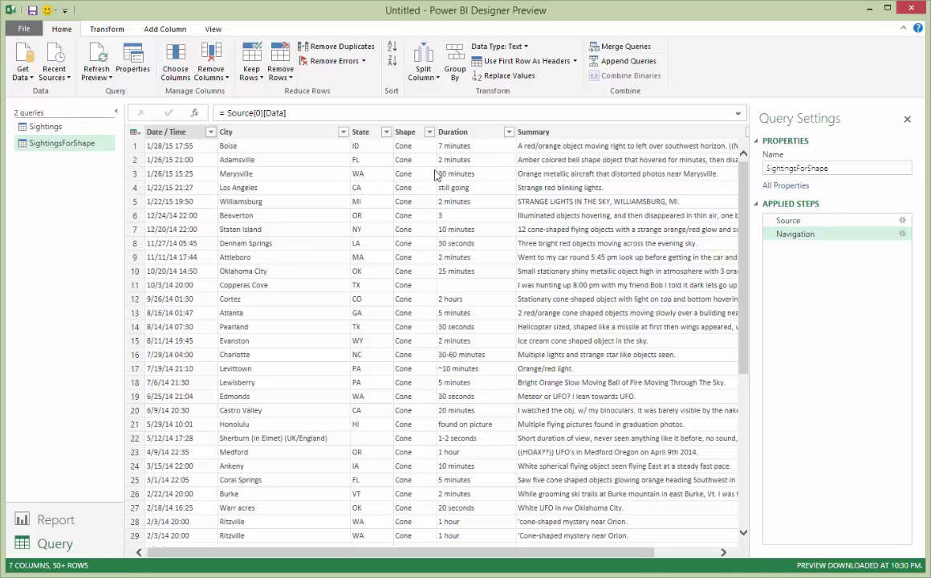
left_click(213, 29)
left_click(53, 64)
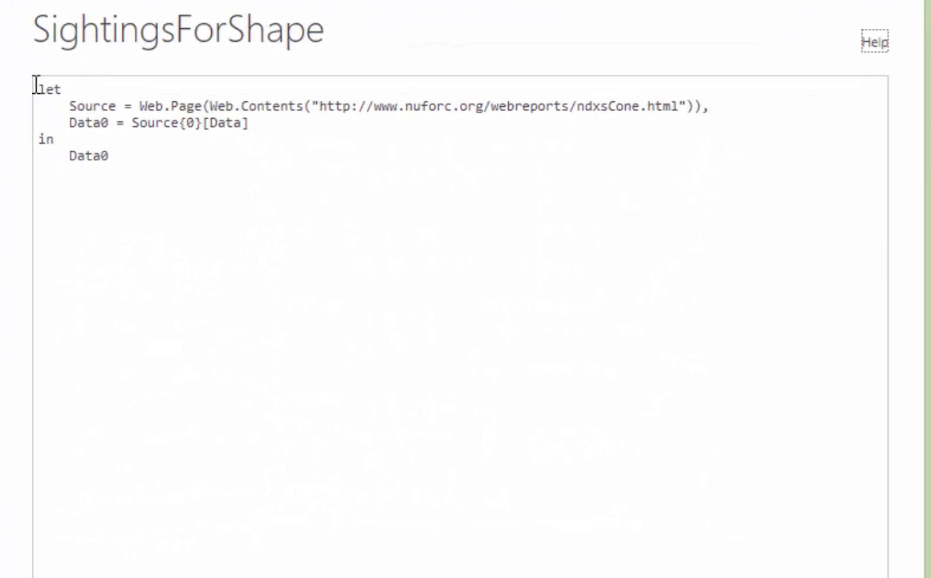
Add a '(Shape) =>' header and replace Cone in the URL with '" & Shape & "'.
left_click(36, 87)
key("Return")
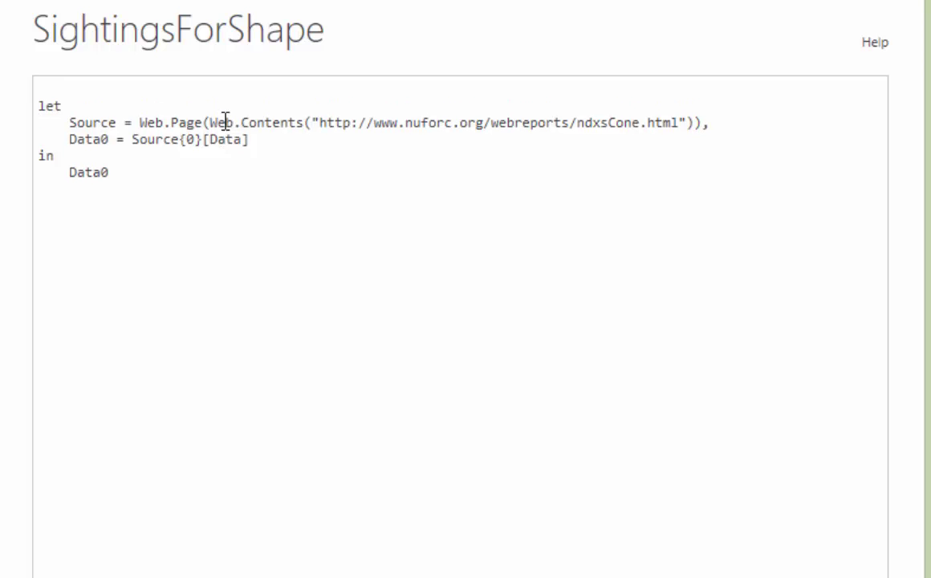
type("(Shape) =")
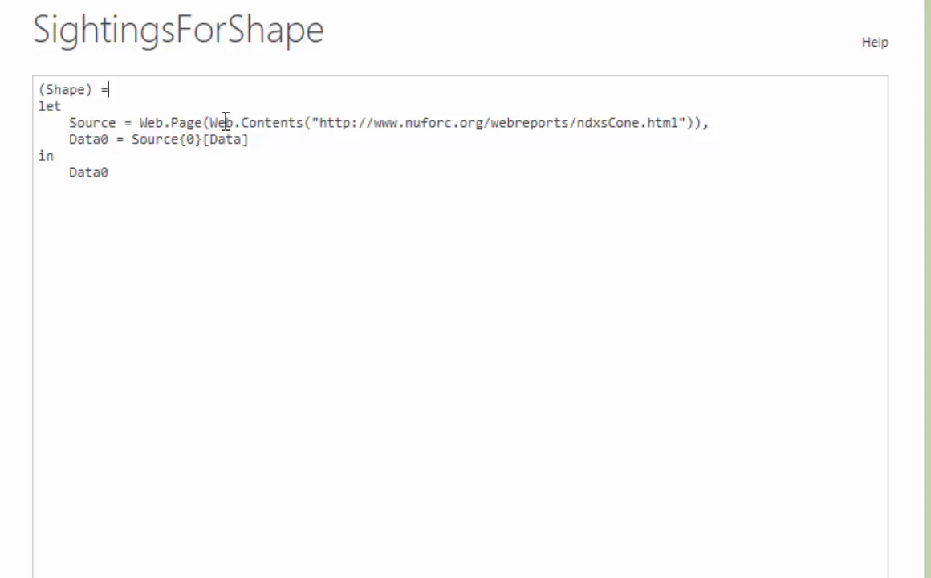
type(">")
key("Return")
key("BackSpace")
left_click_drag(608, 122, 639, 121)
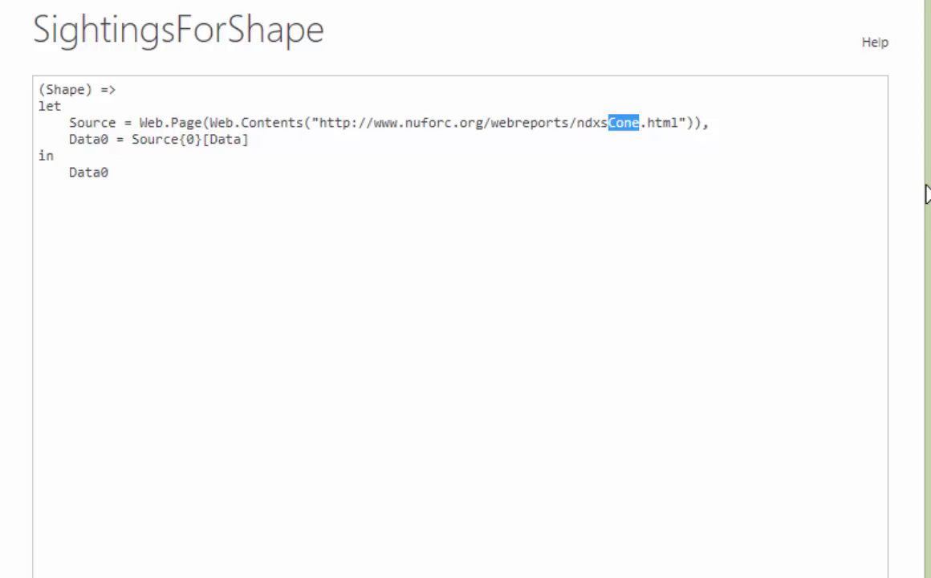
type("\" & Sha")
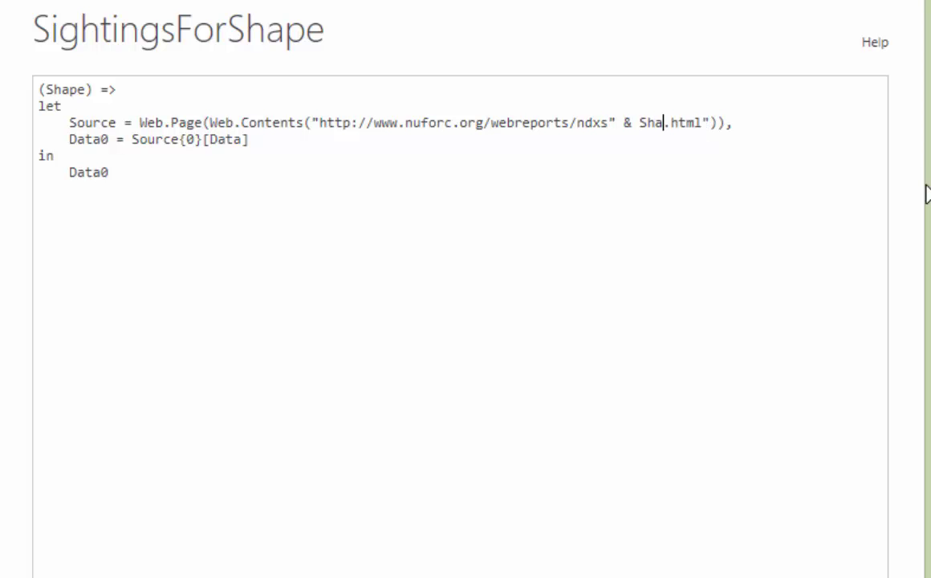
type("pe  \"")
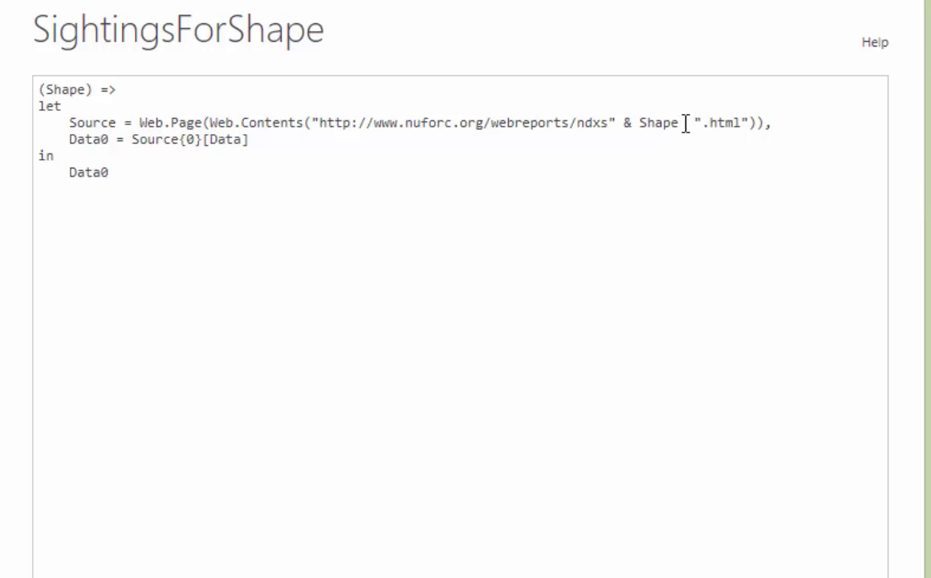
type("&")
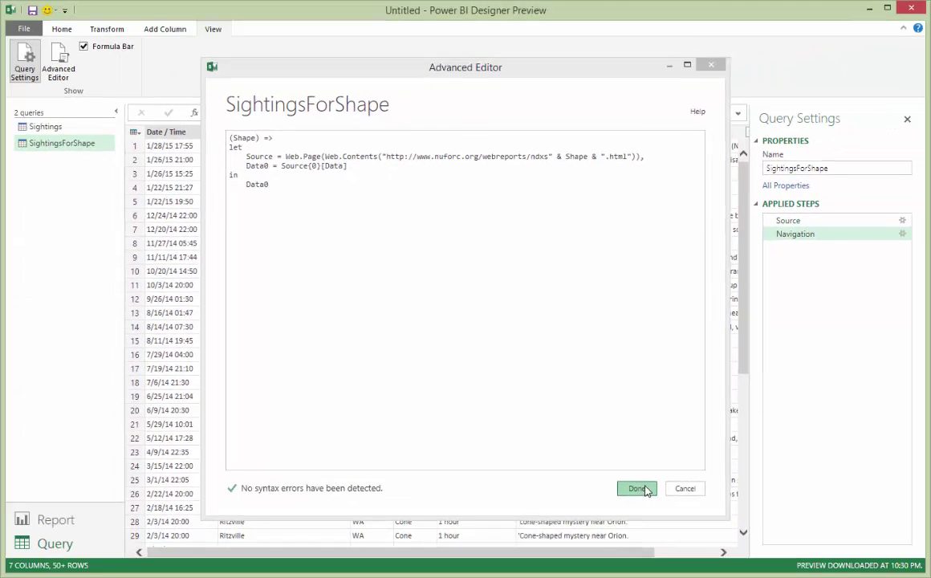
left_click(644, 489)
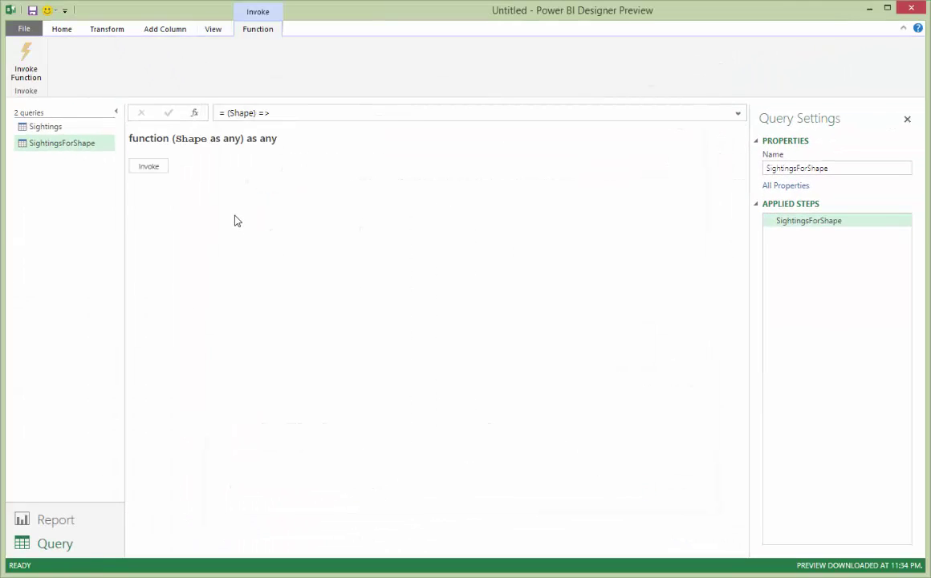
left_click(149, 170)
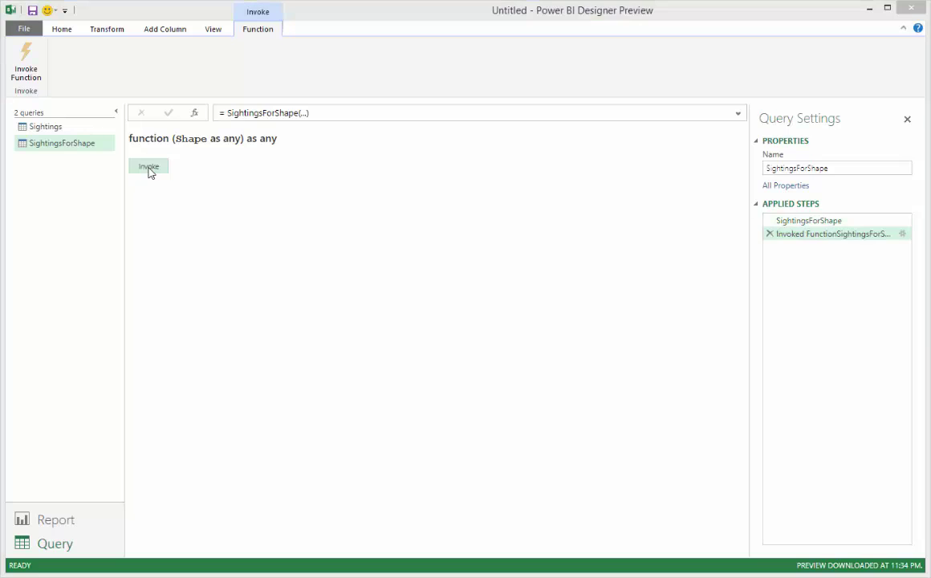
type("Circle")
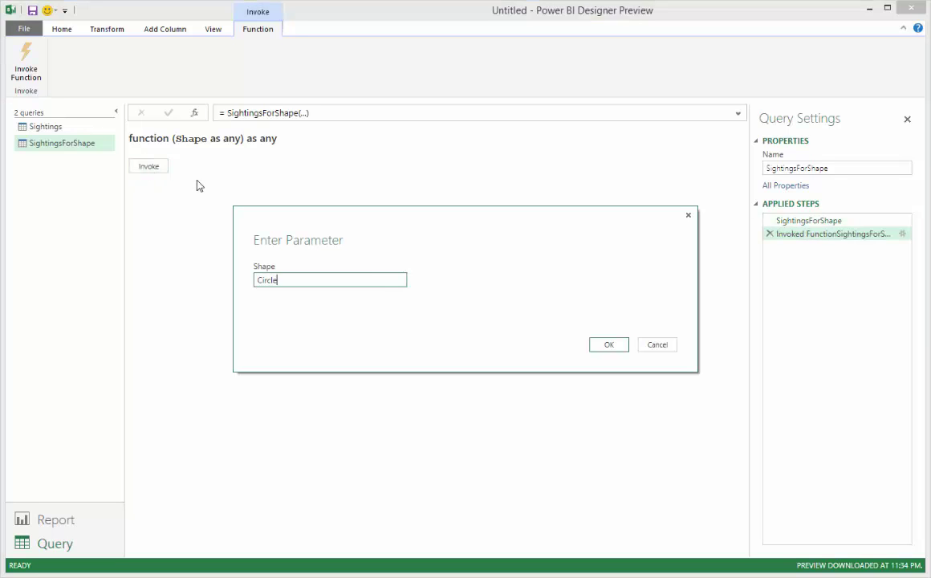
key("Return")
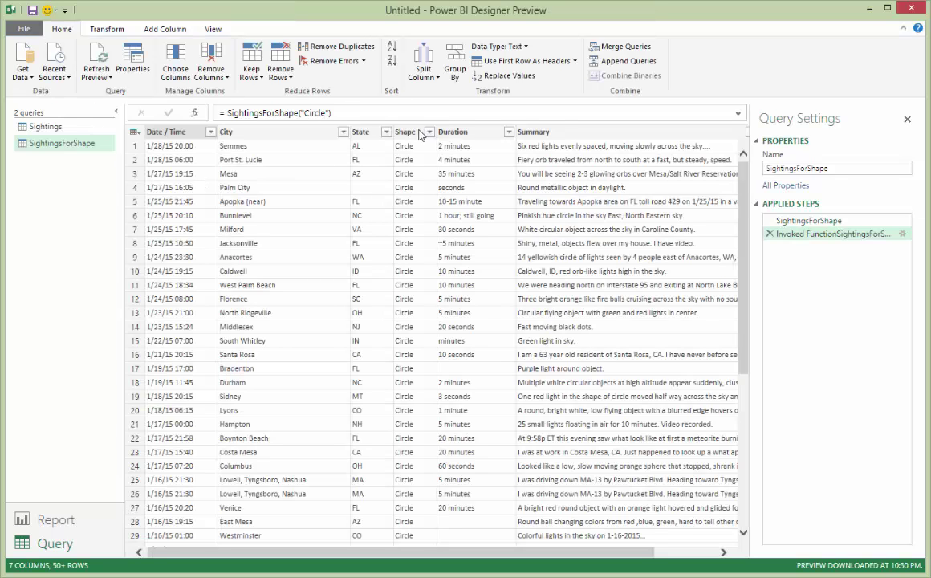
left_click(409, 133)
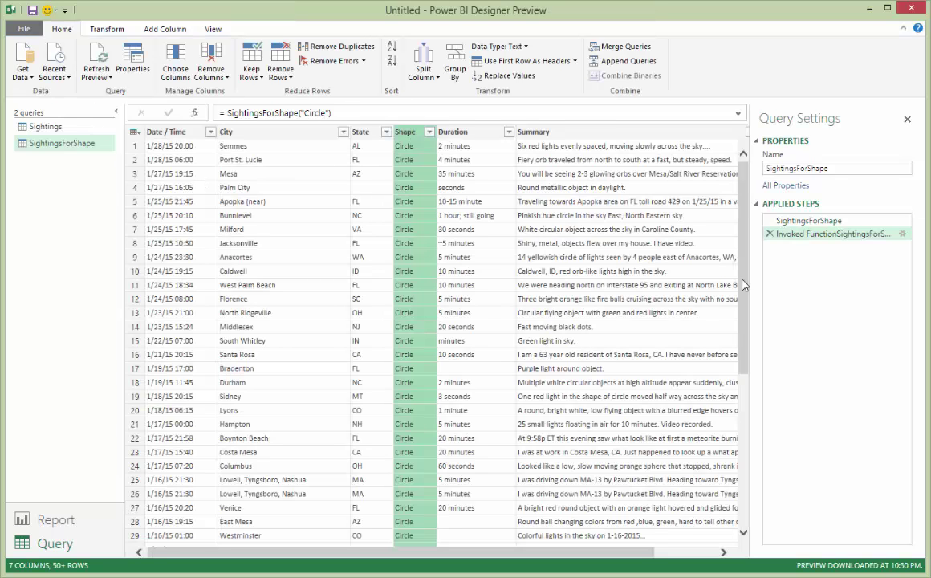
left_click(769, 234)
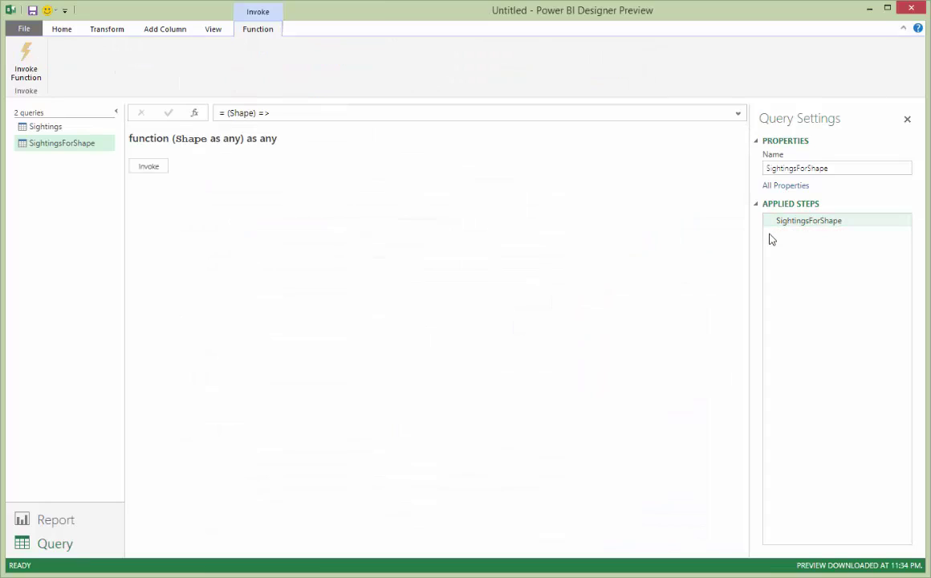
Look over the Sightings and SightingsForShape query menus without changing anything.
left_click(76, 131)
right_click(77, 132)
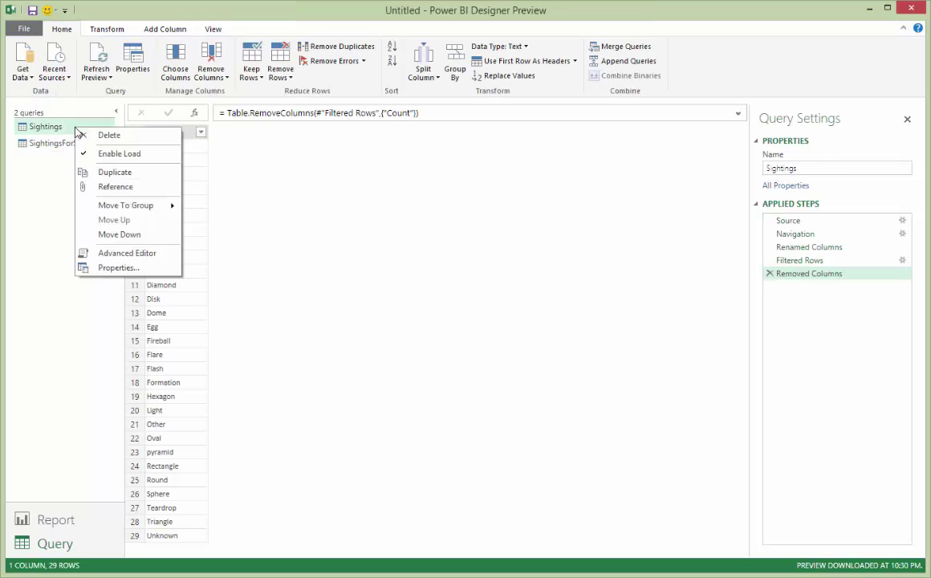
left_click(64, 177)
left_click(88, 145)
right_click(88, 145)
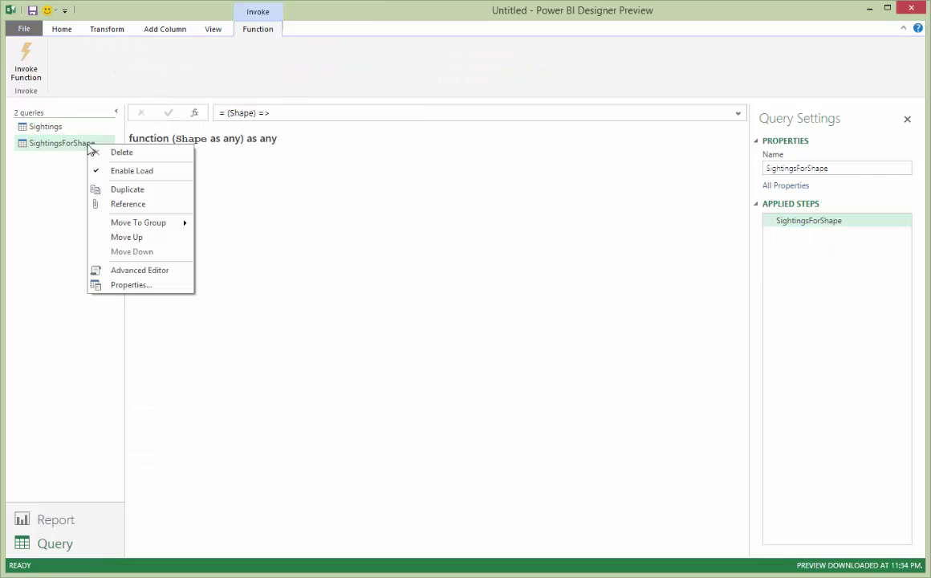
left_click(141, 173)
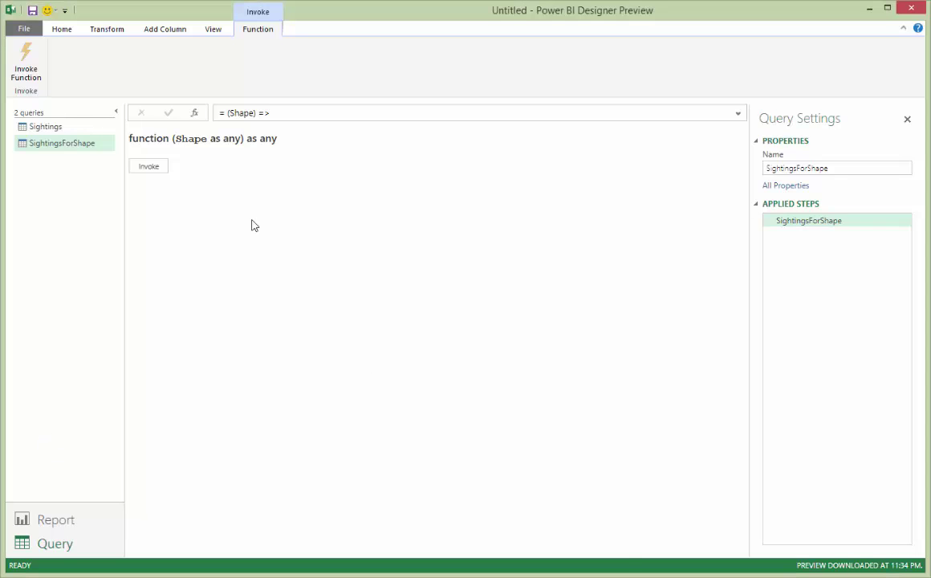
Select the Shape column in the Sightings query and start a new custom column.
left_click(59, 133)
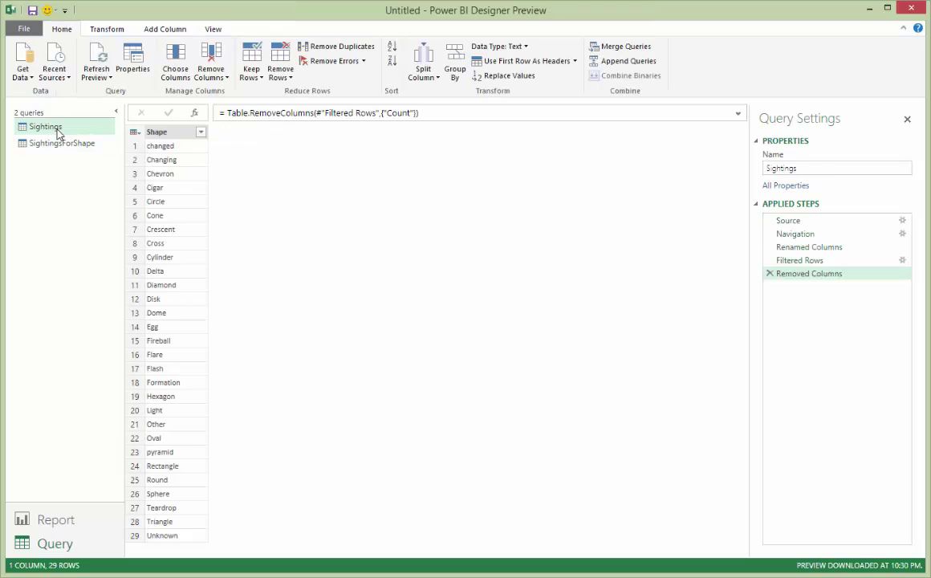
left_click(151, 130)
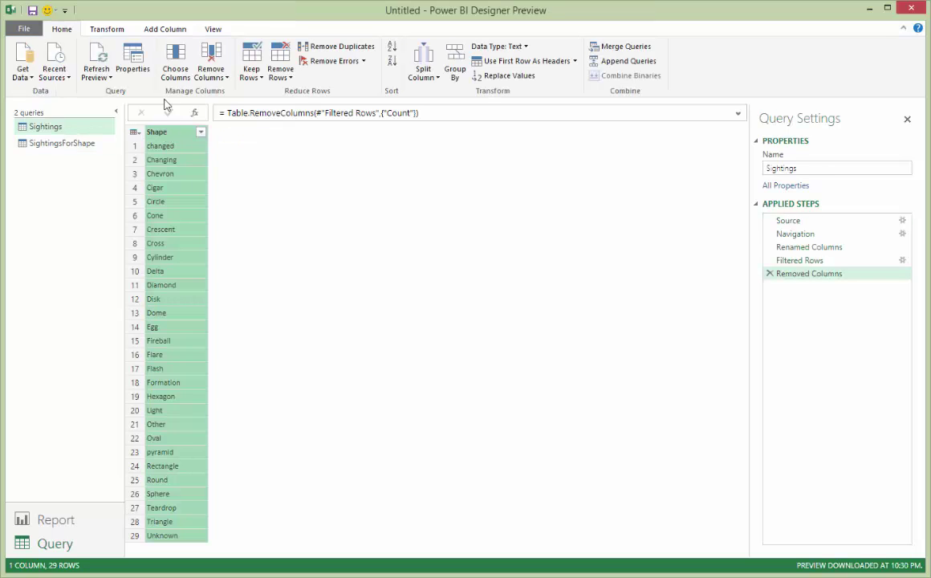
left_click(164, 28)
Add a custom column named Sightings with the formula =SightingsForShape([Shape]).
left_click(29, 55)
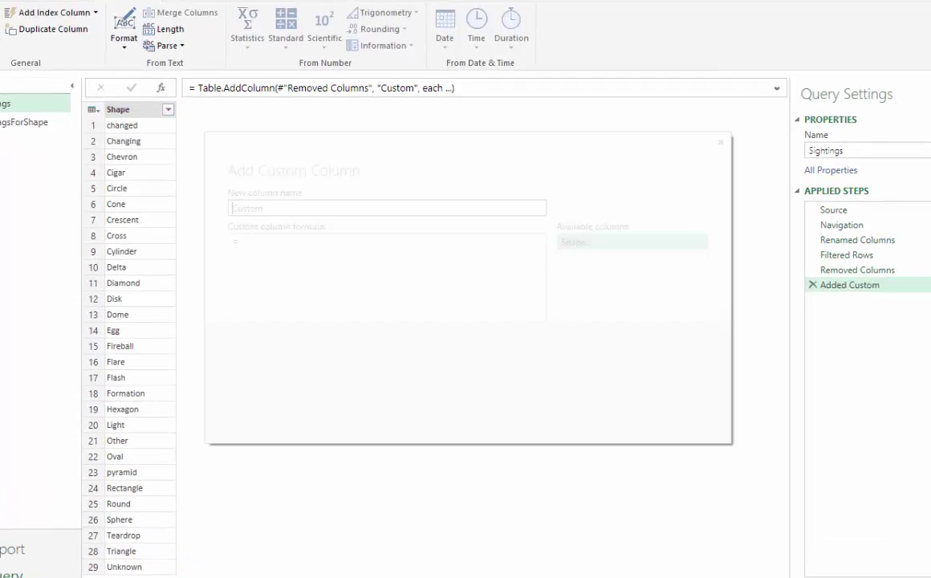
double_click(253, 209)
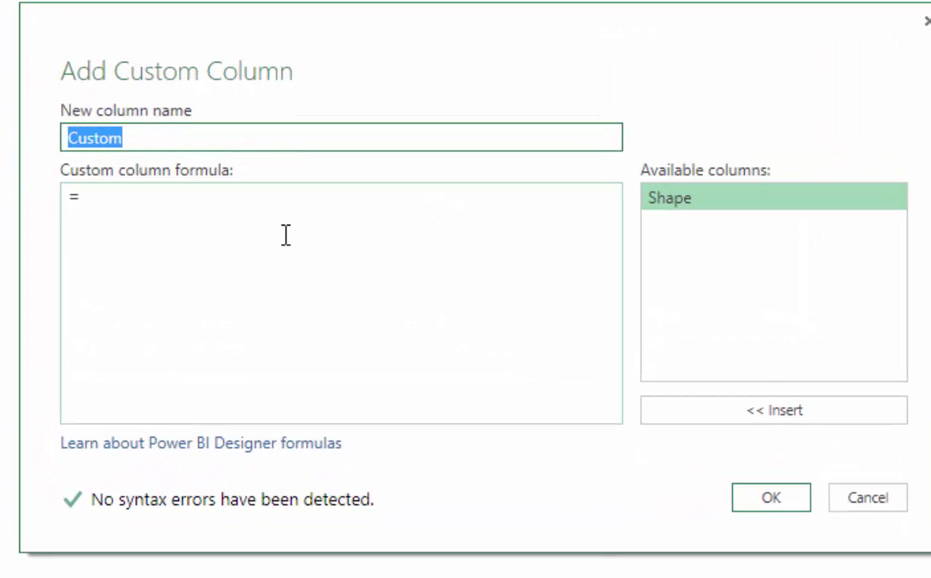
type("Sight")
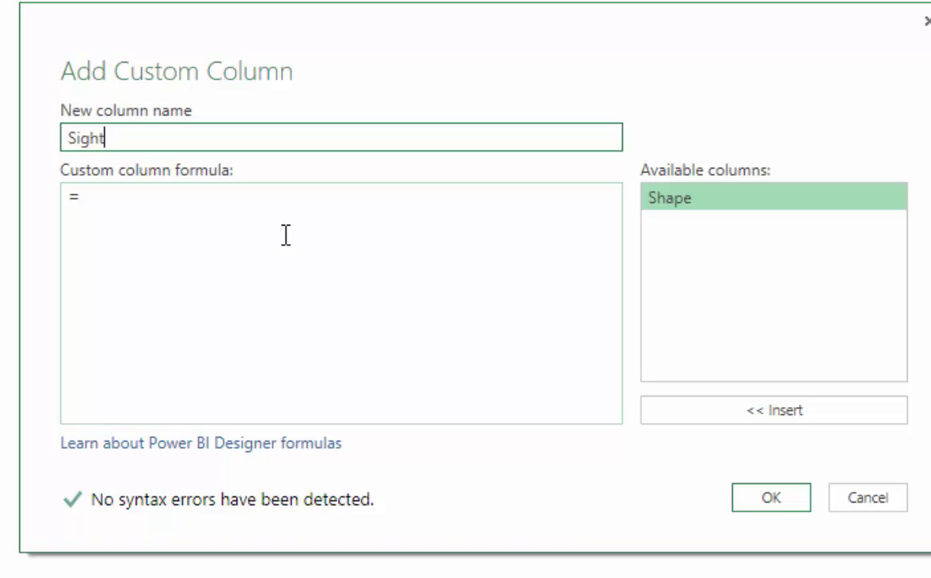
type("ings")
left_click(212, 219)
type("S")
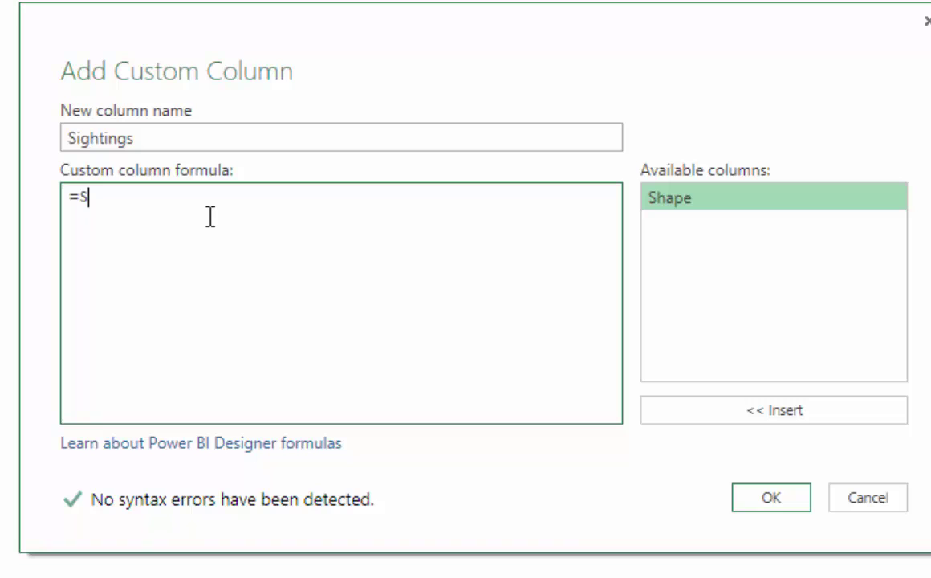
type("ightings")
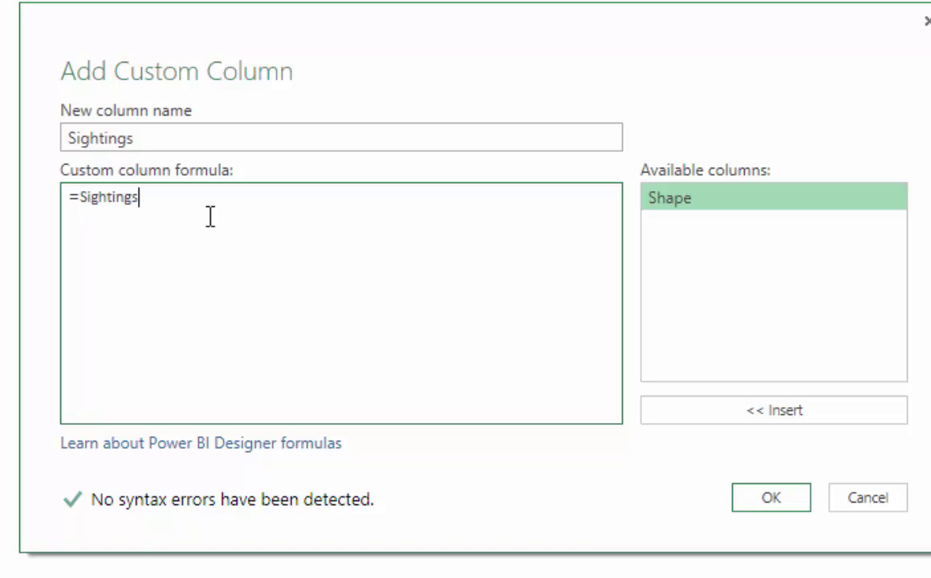
type("ForShape(")
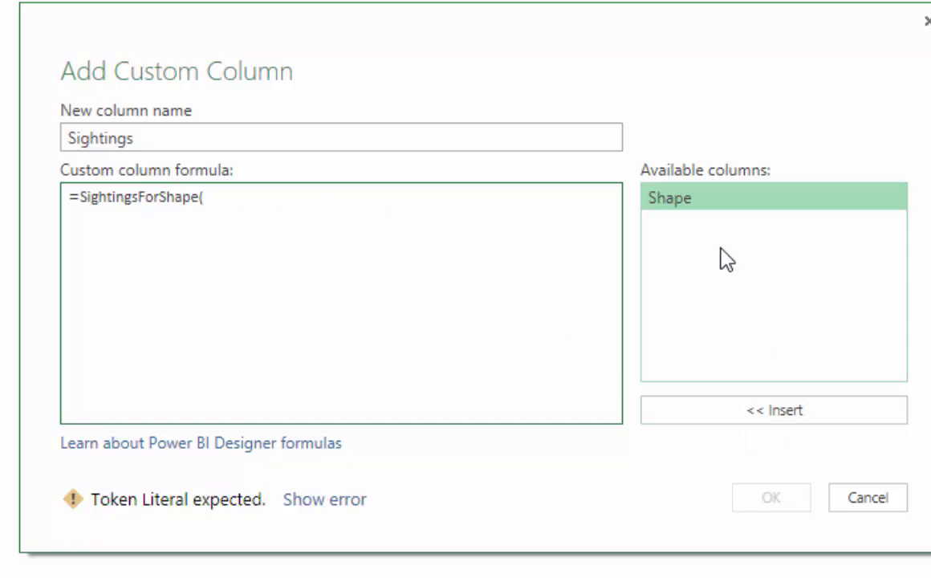
double_click(642, 205)
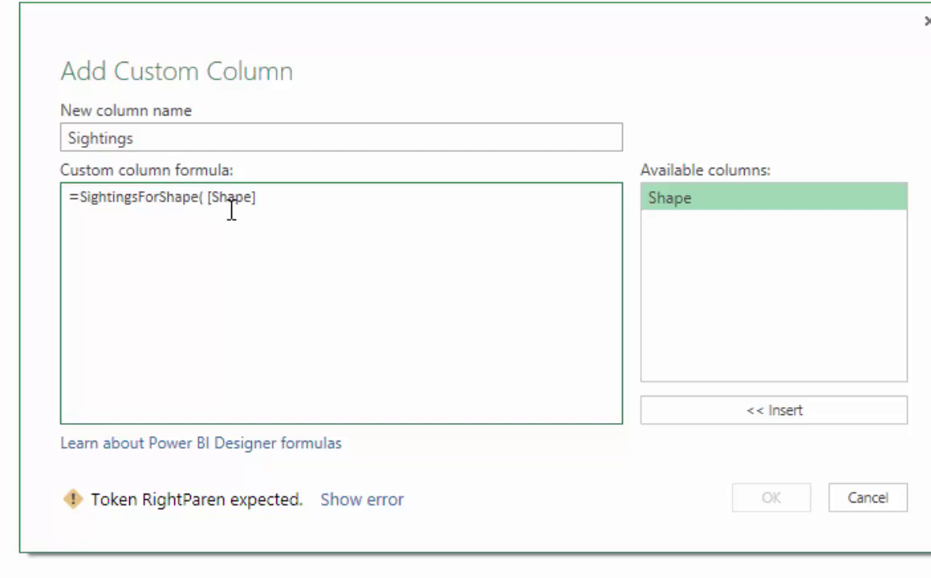
type(")")
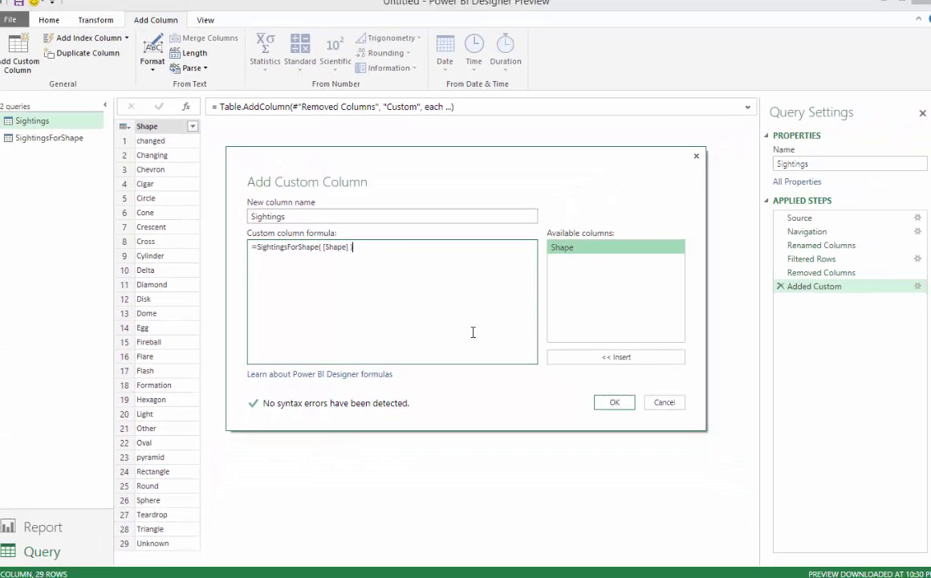
left_click(771, 496)
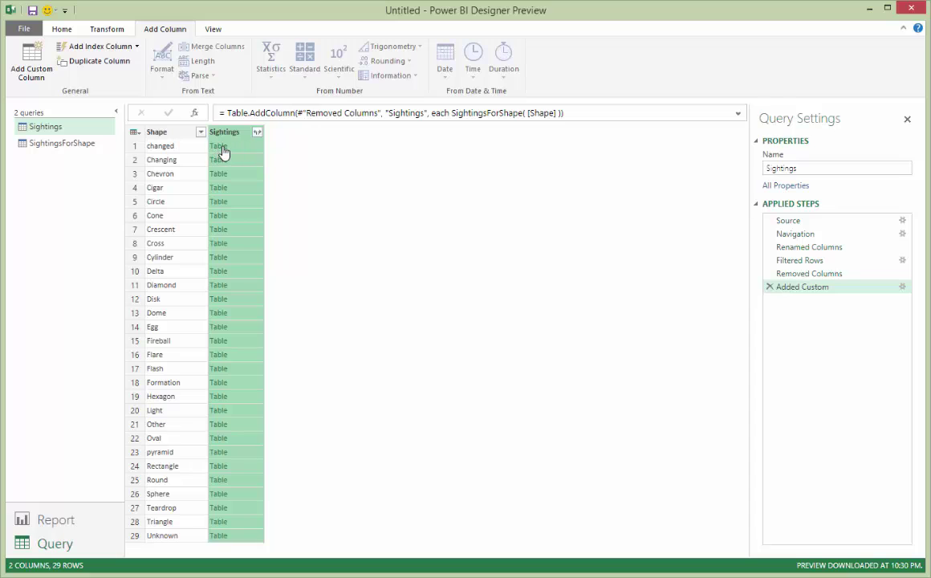
Expand the Sightings tables without original-name prefixes, leaving out the Shape field.
left_click(257, 133)
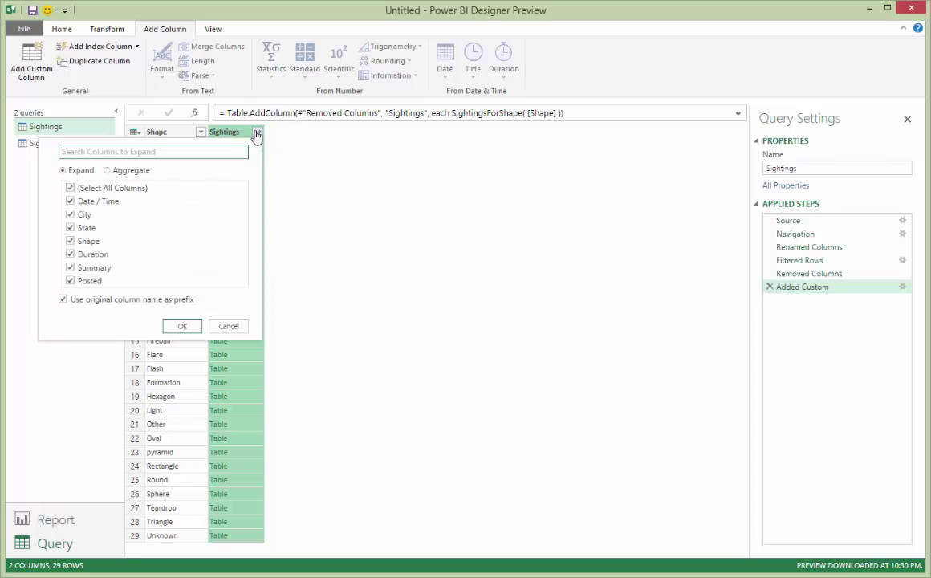
left_click(63, 300)
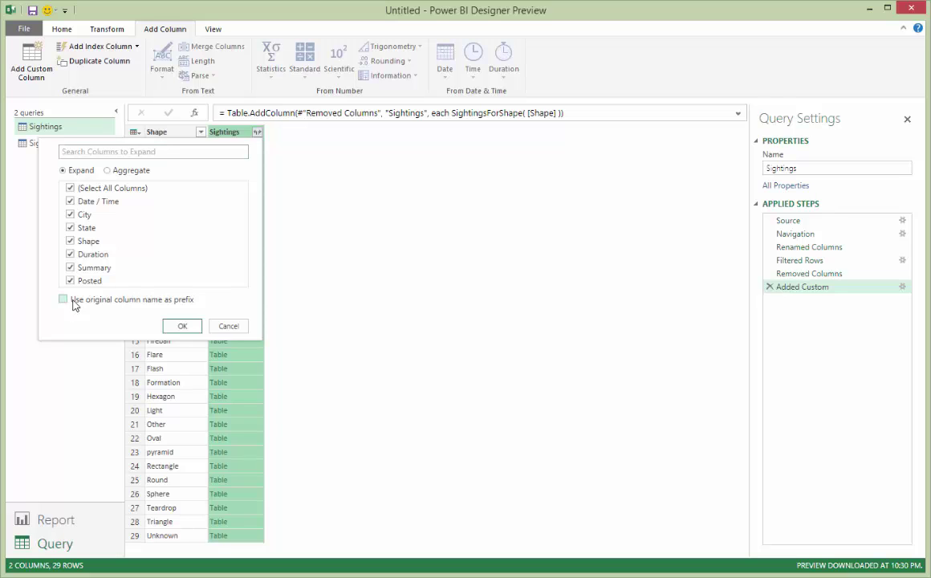
left_click(70, 240)
left_click(193, 328)
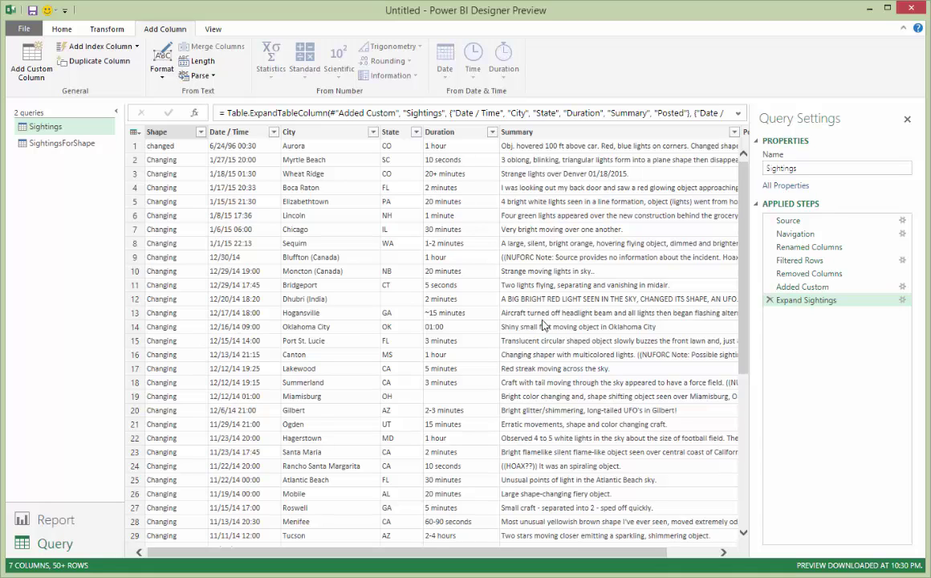
Change Date / Time to the Date/Time type and duplicate it as Copy of Date / Time.
left_click(244, 134)
right_click(250, 136)
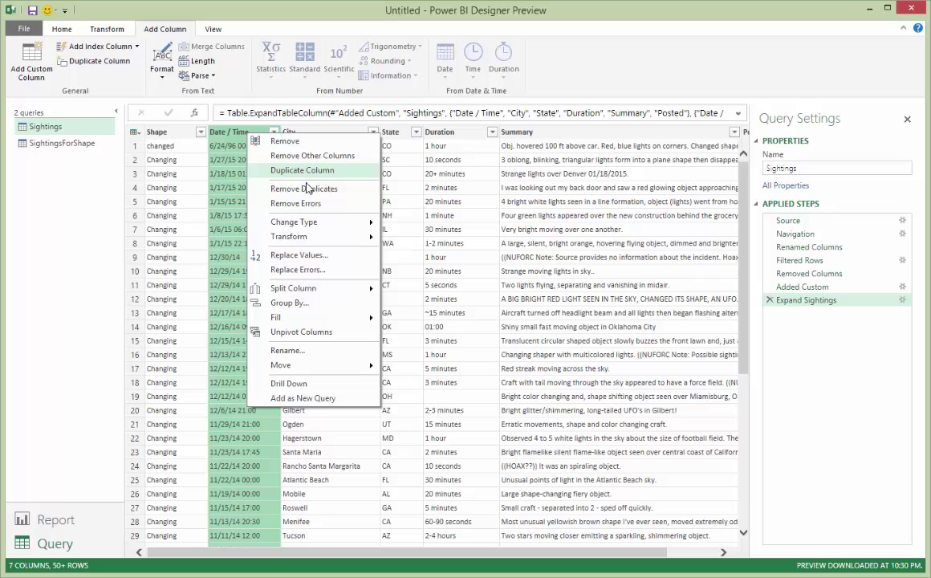
mouse_move(362, 223)
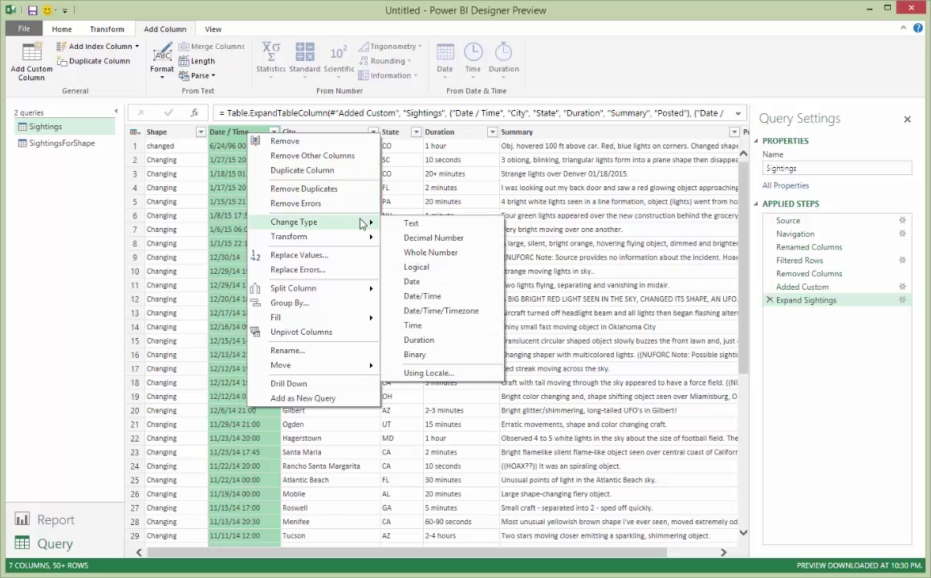
left_click(440, 299)
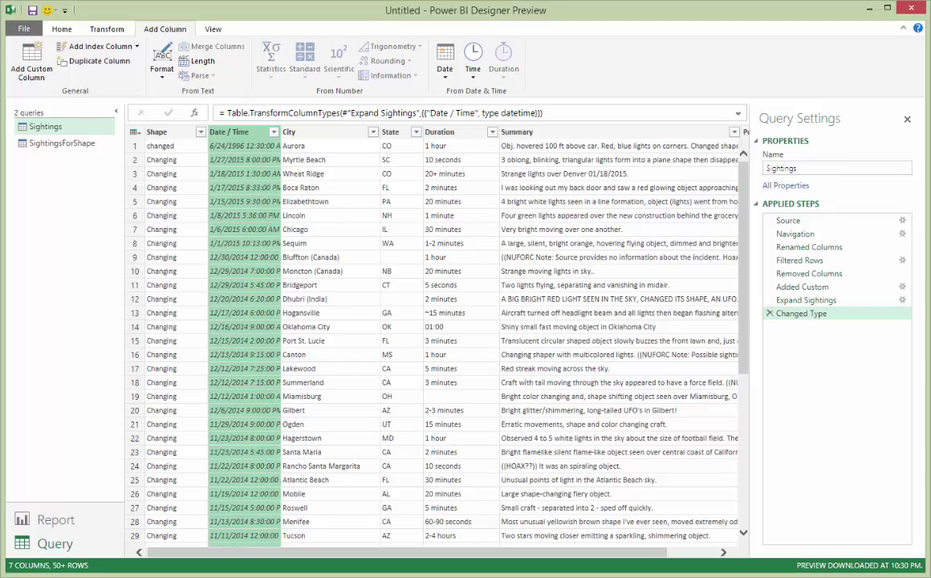
right_click(254, 134)
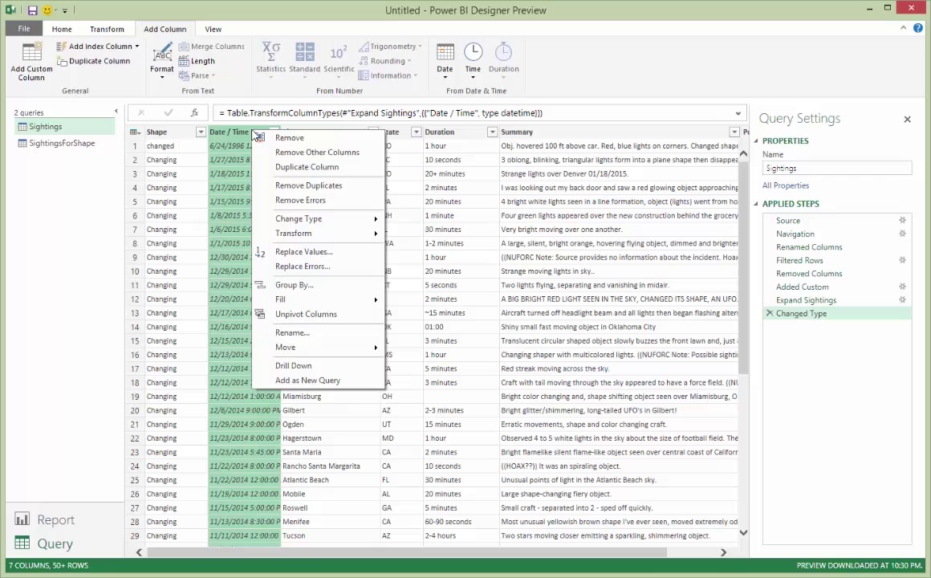
left_click(318, 170)
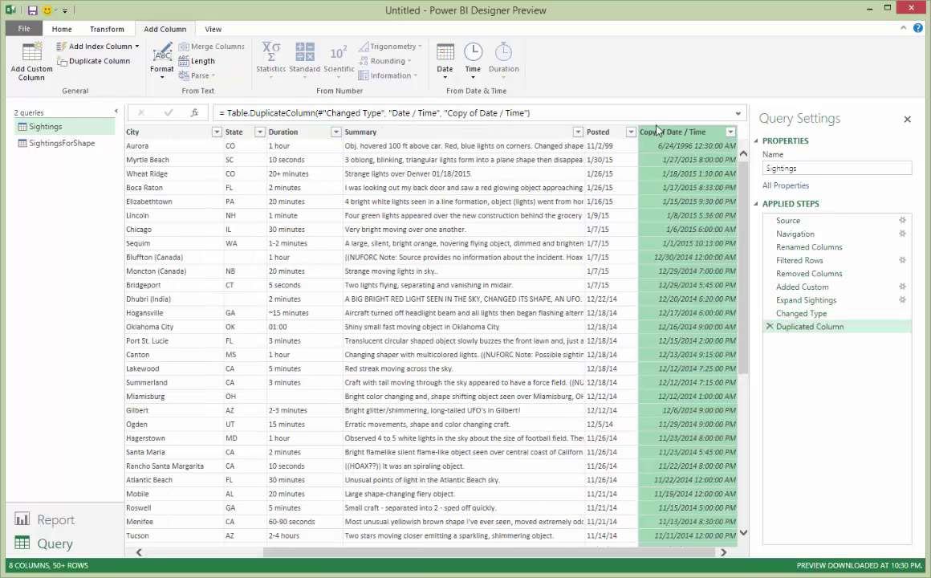
Move the copied column right after Date / Time and rename it Report Date.
left_click_drag(676, 136, 128, 136)
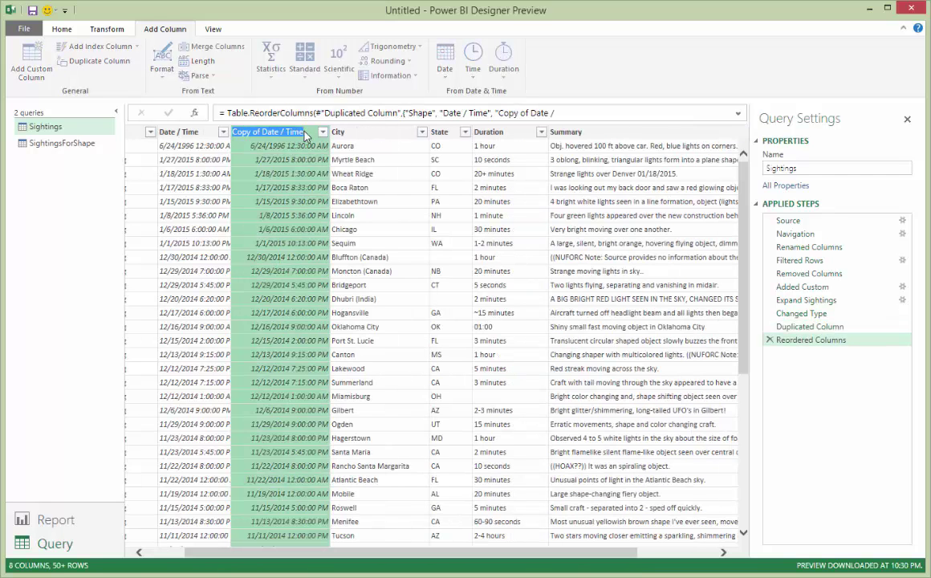
type("Report")
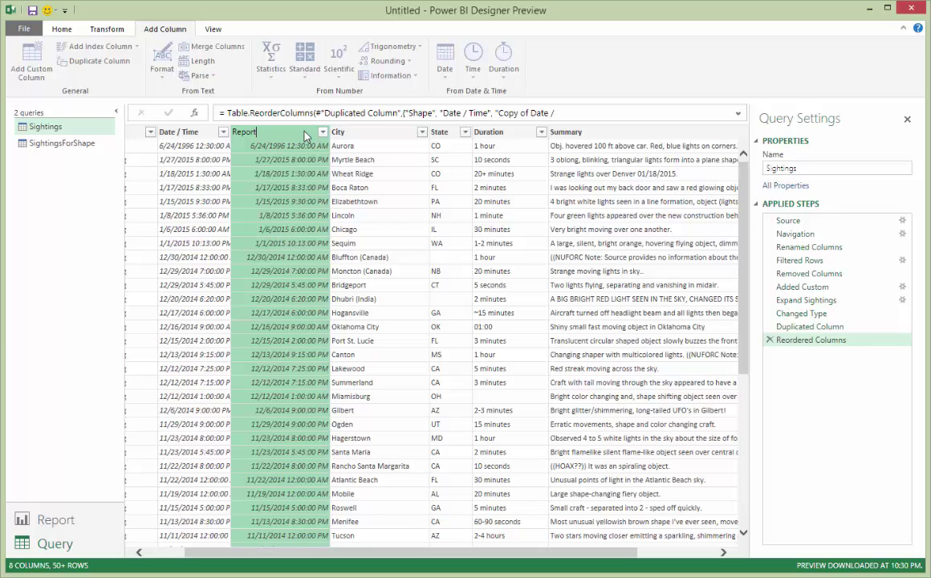
type(" Date")
key("Return")
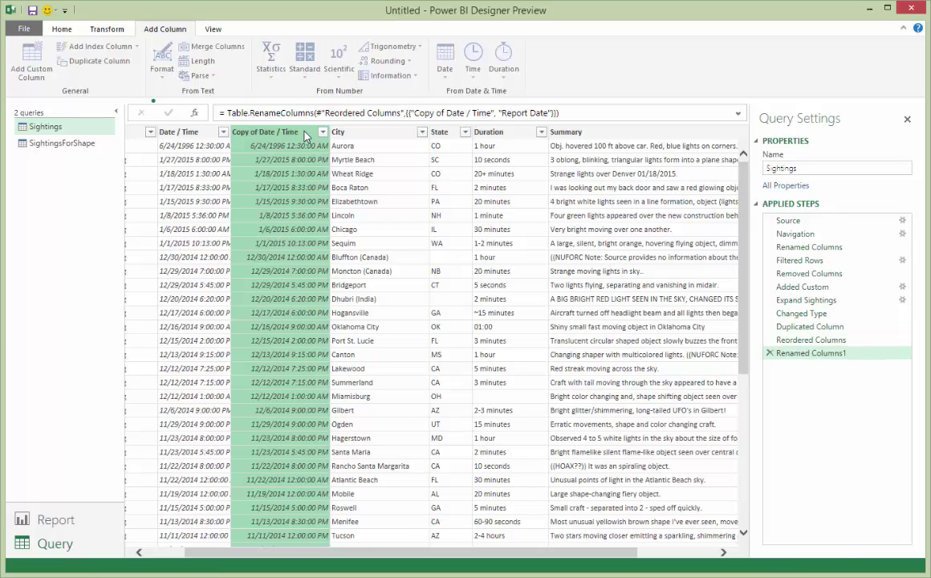
Change Report Date to the Date type and keep only the date part.
right_click(291, 138)
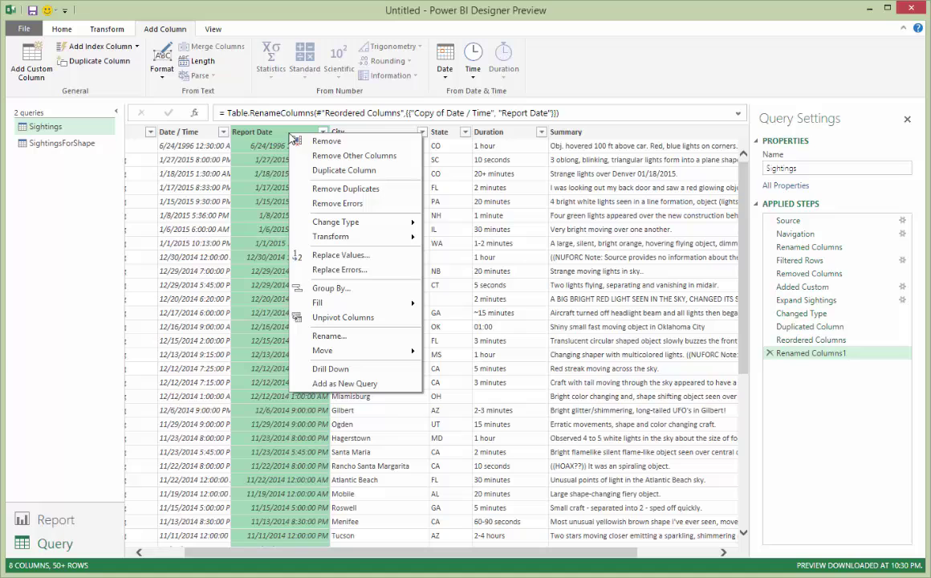
mouse_move(370, 227)
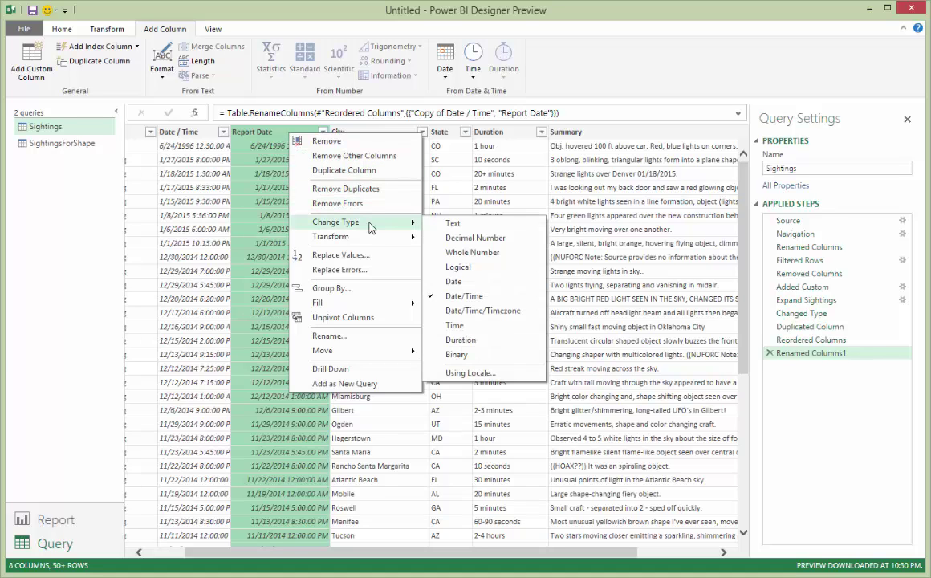
left_click(455, 281)
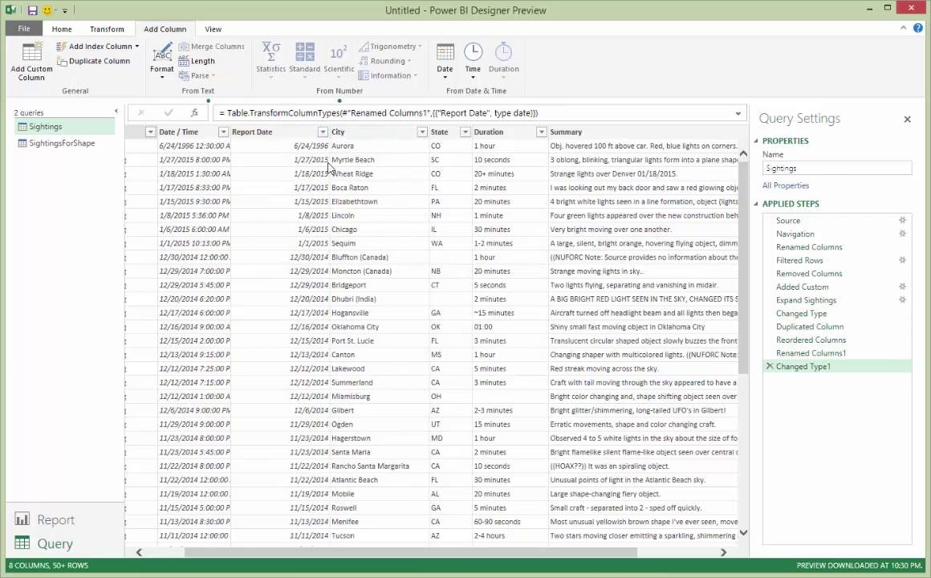
right_click(298, 138)
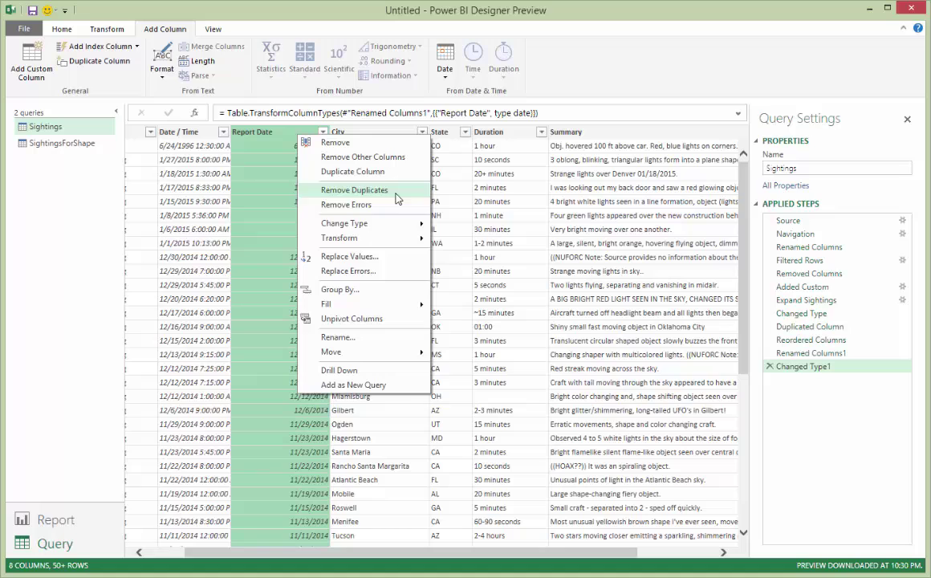
mouse_move(393, 224)
mouse_move(385, 242)
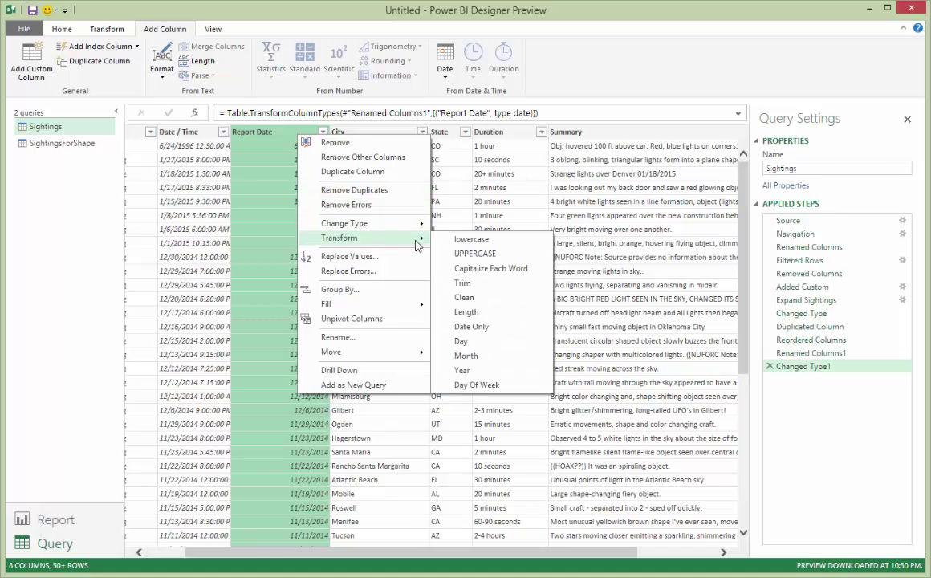
left_click(483, 328)
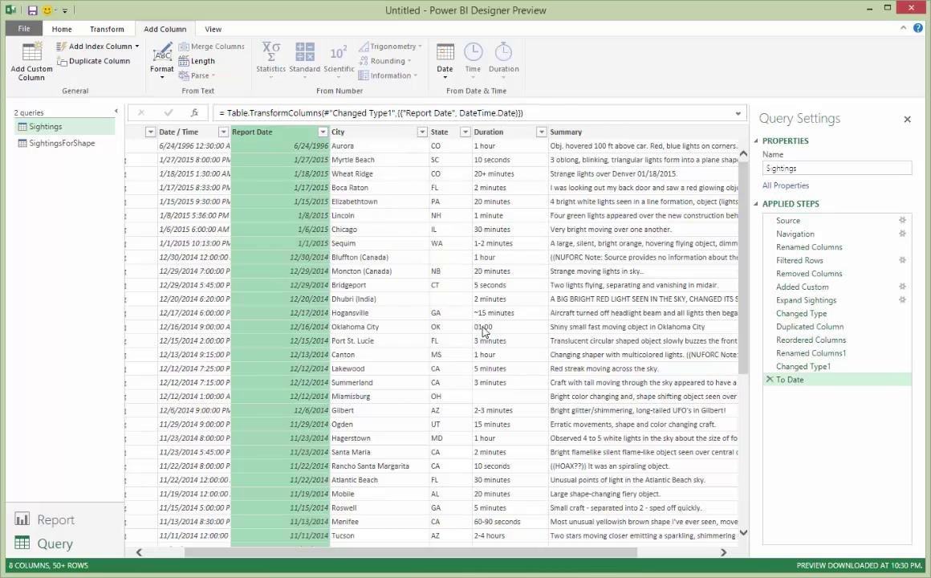
right_click(194, 135)
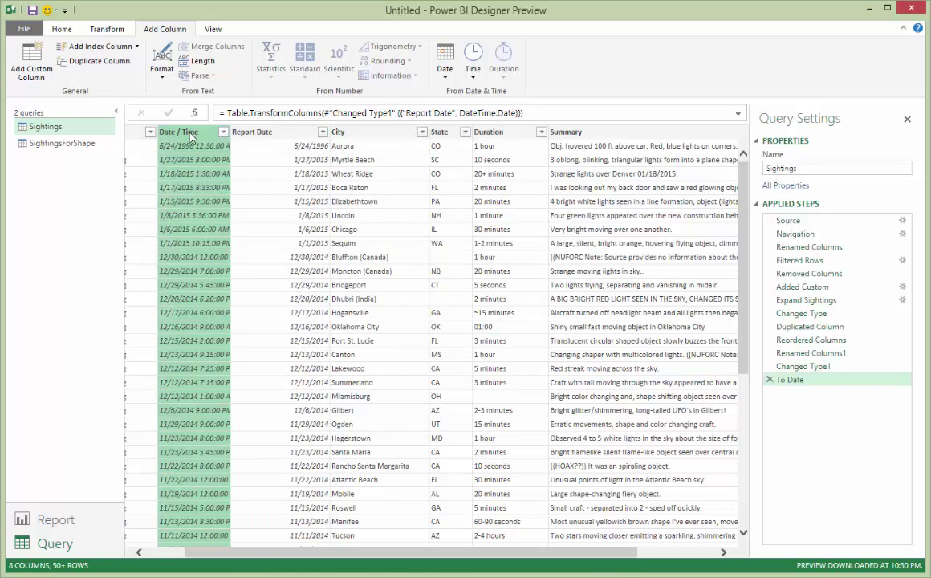
Duplicate Date / Time again, place it after Report Date, and name it Report Time.
left_click(277, 172)
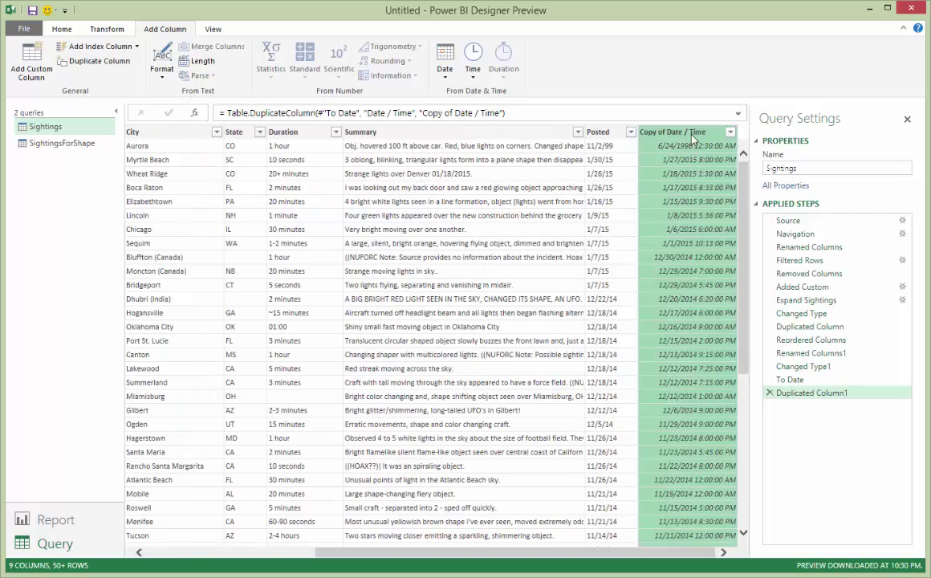
left_click_drag(629, 128, 165, 134)
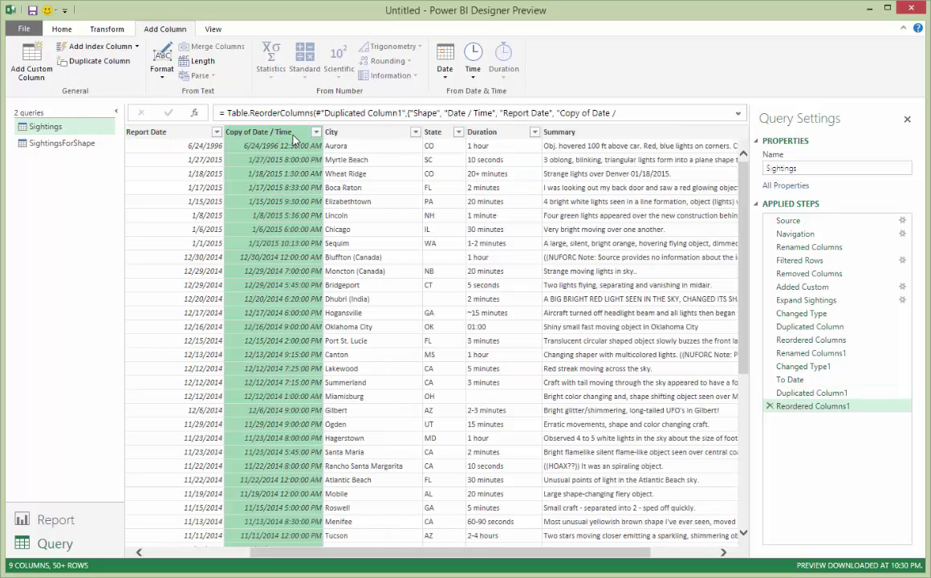
double_click(297, 133)
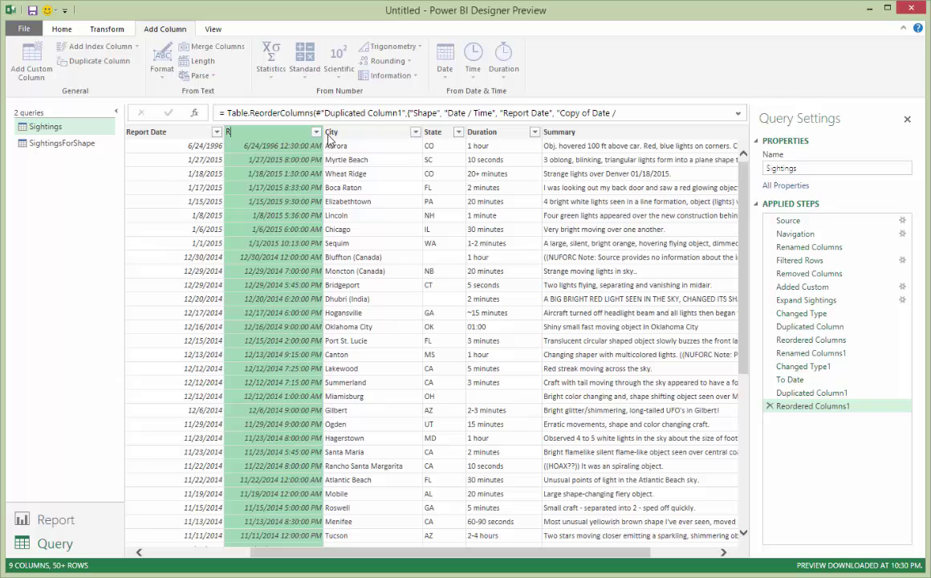
type("eport Time")
key("Return")
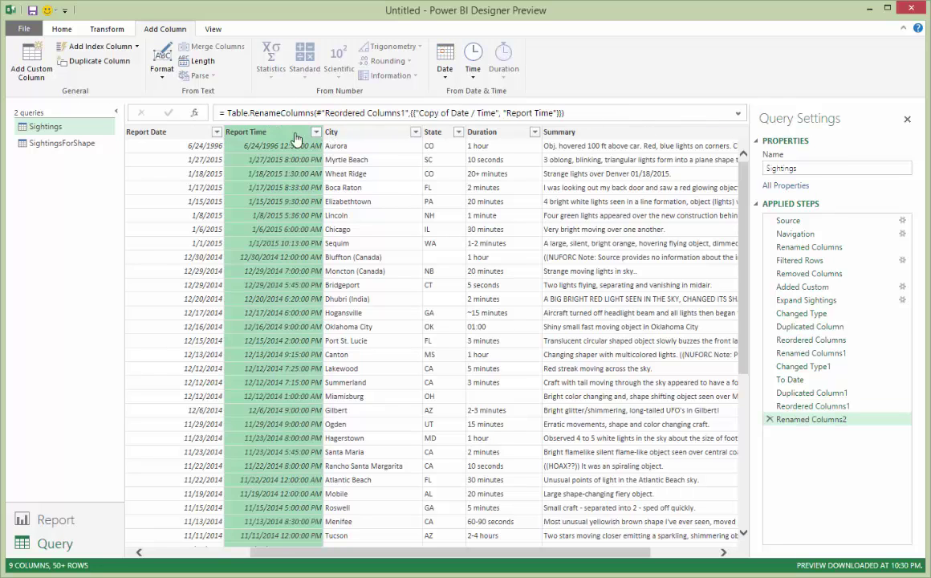
Change Report Time to the Time type and keep only the time part.
right_click(296, 136)
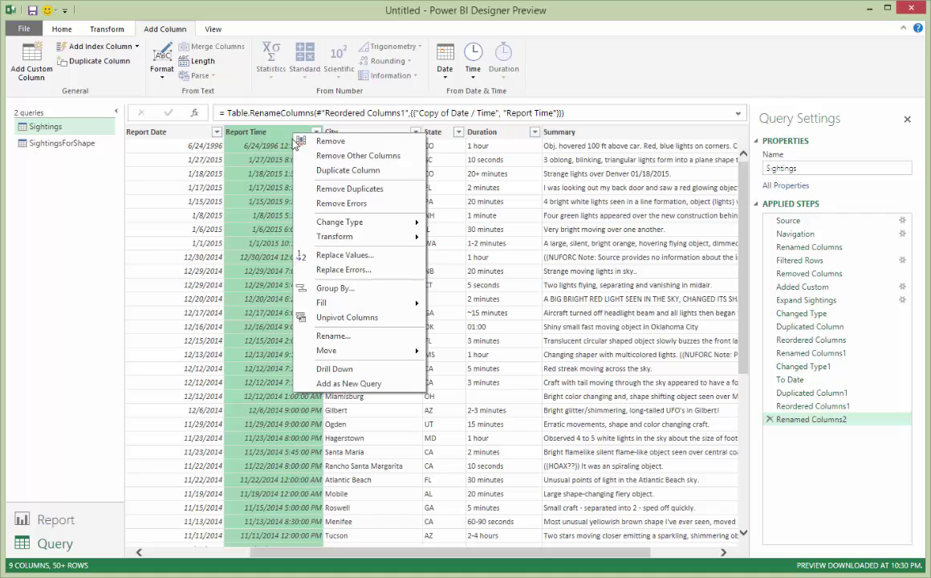
mouse_move(362, 228)
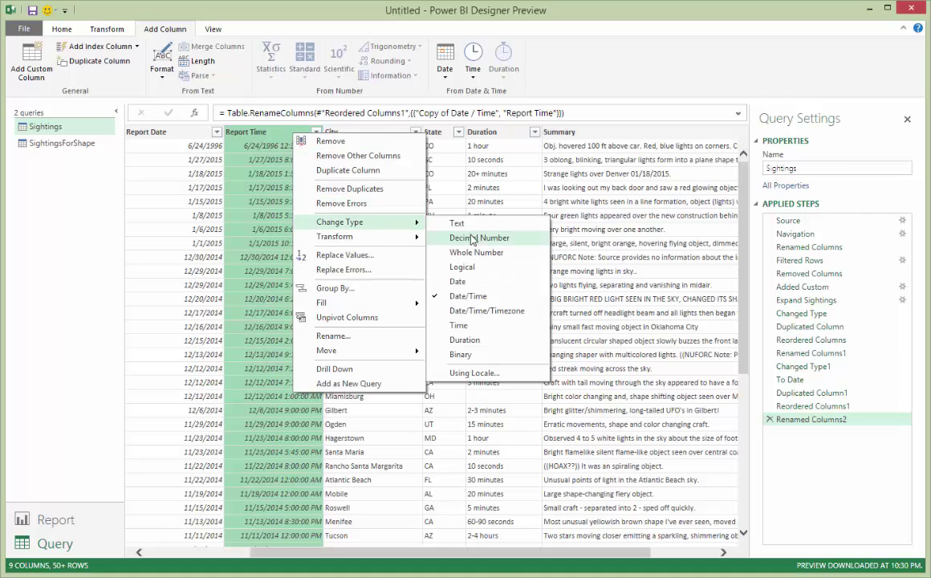
left_click(461, 326)
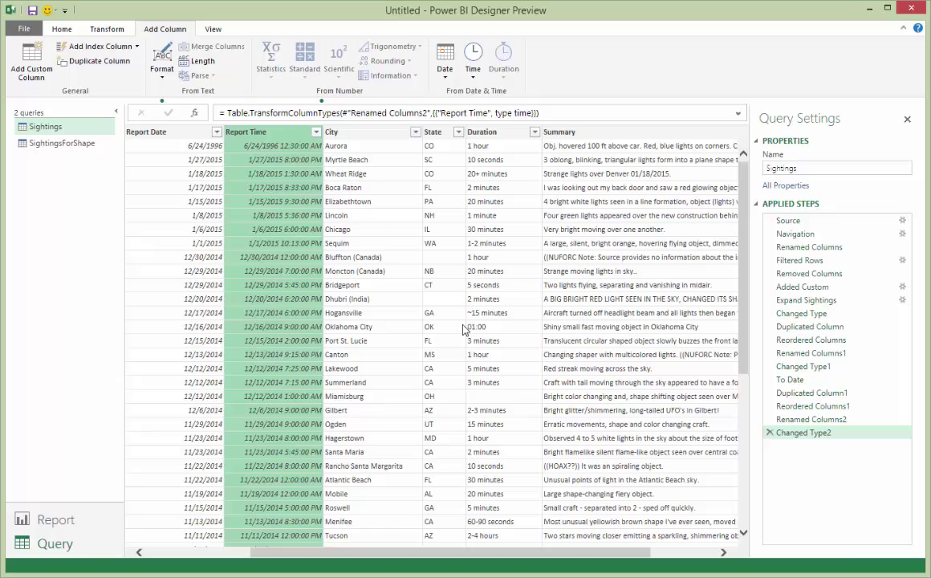
right_click(294, 139)
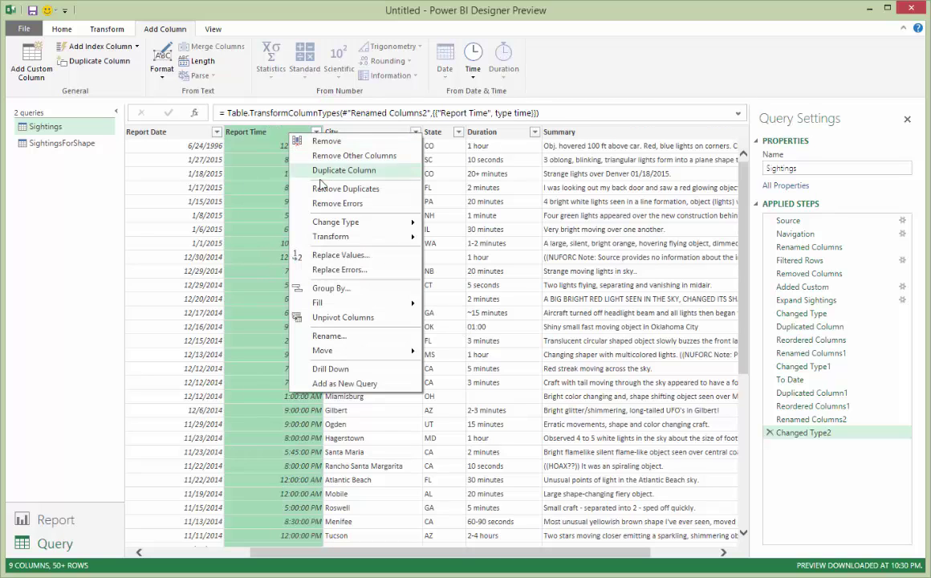
mouse_move(381, 236)
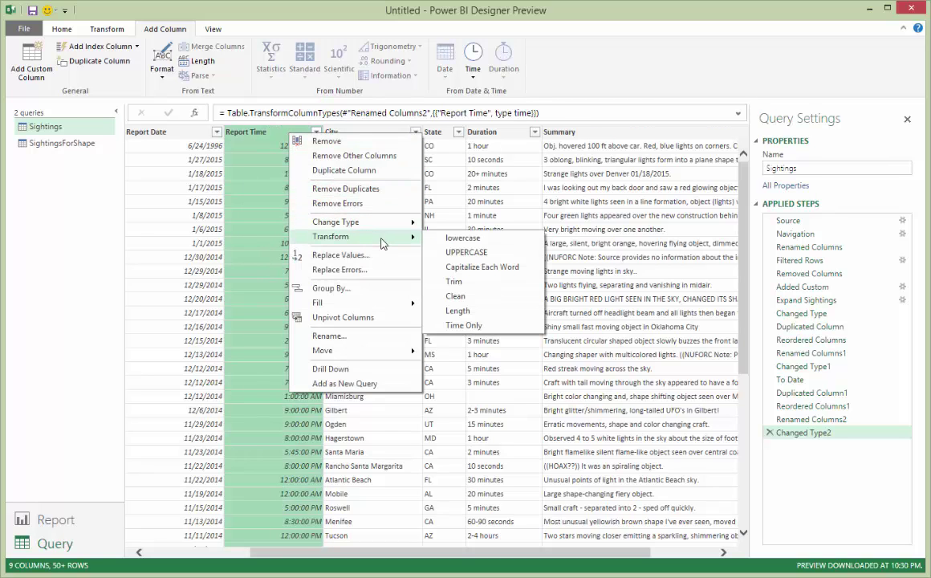
left_click(474, 327)
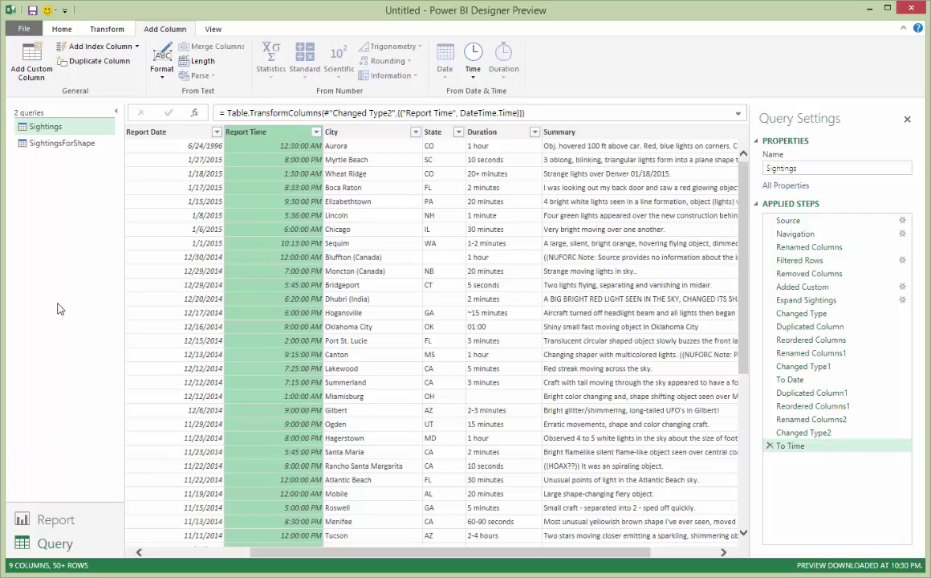
Create a blank query and name it Report Dates.
left_click(53, 28)
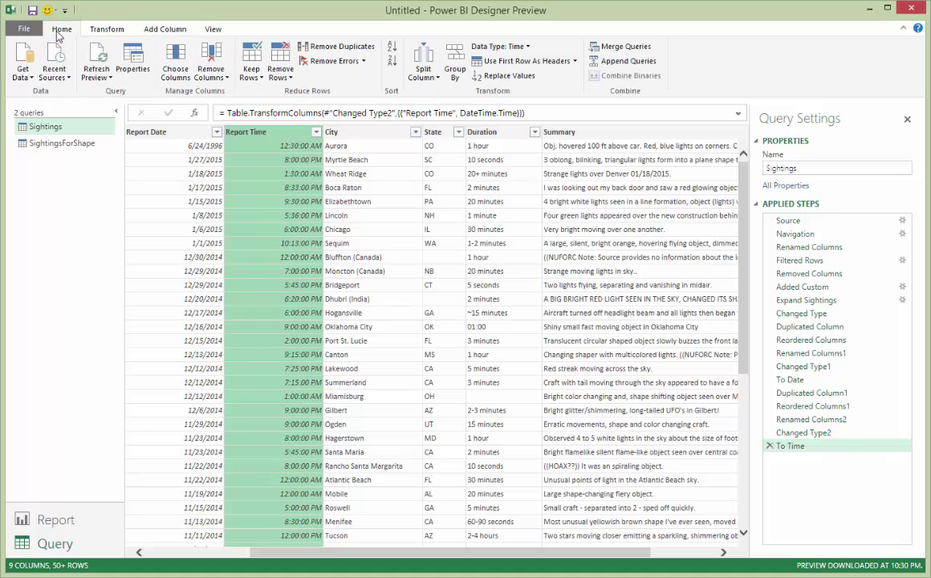
left_click(31, 74)
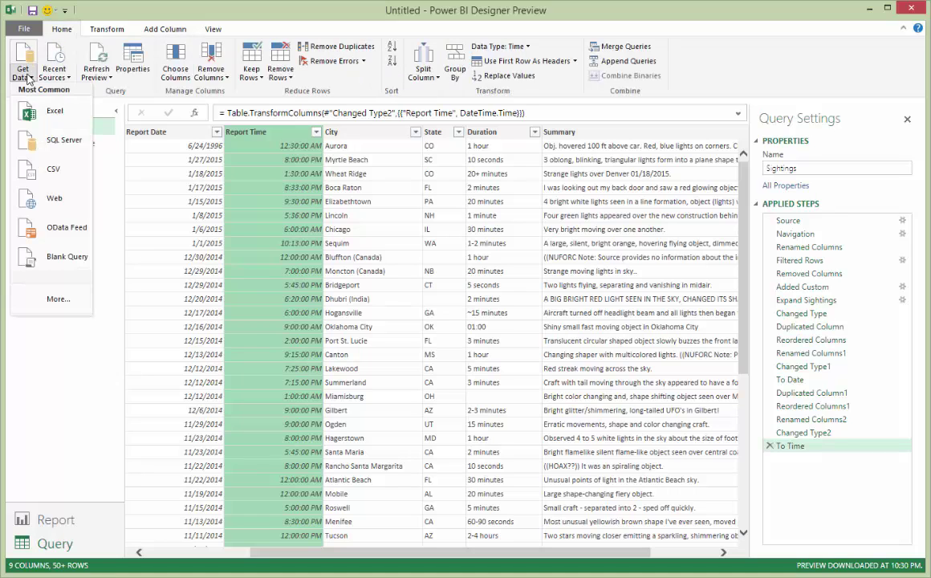
left_click(70, 264)
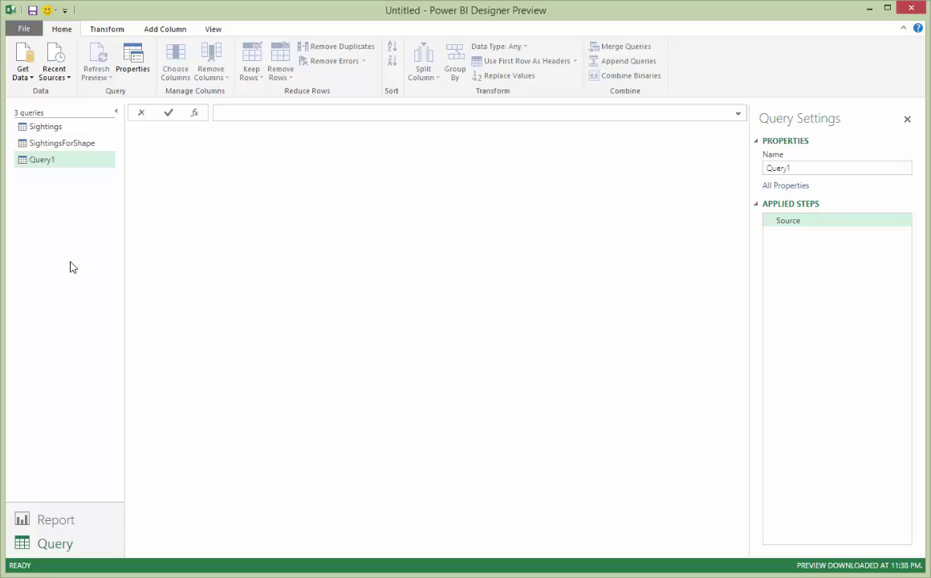
left_click(808, 167)
left_click_drag(808, 168, 740, 166)
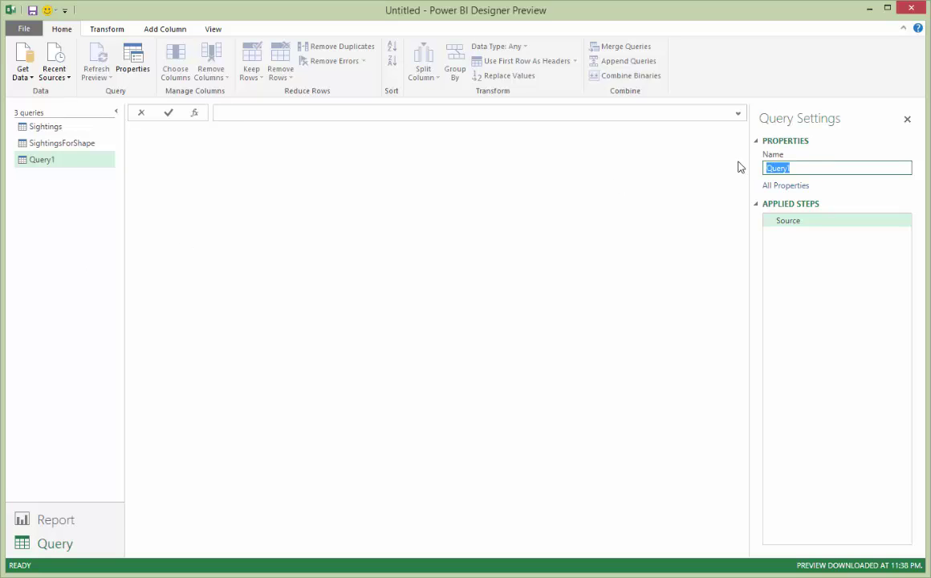
type("Report Dates")
key("Return")
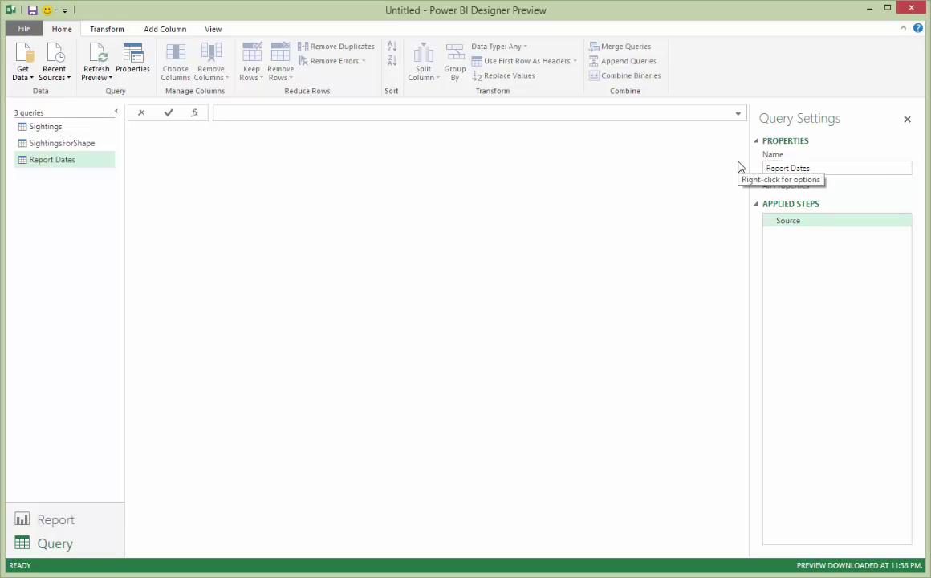
left_click(383, 114)
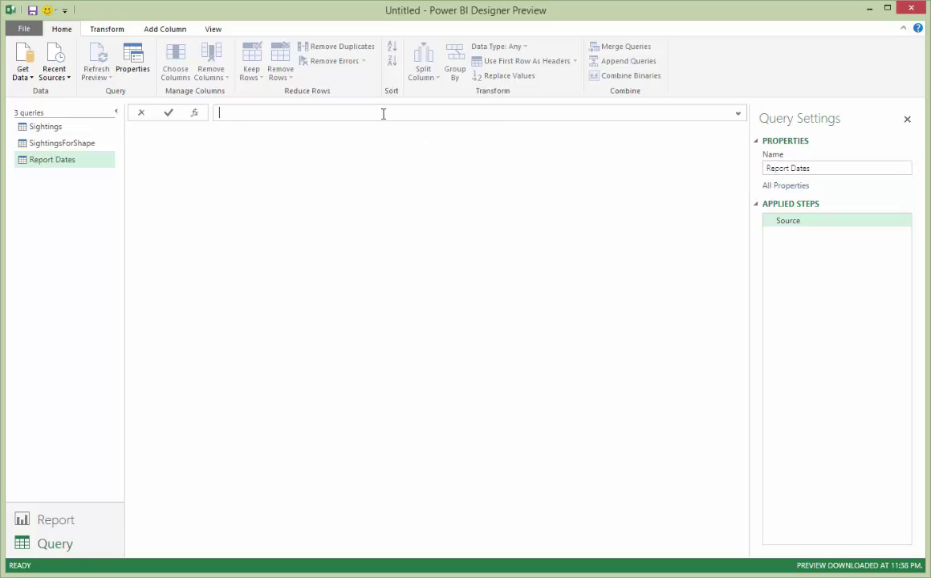
Enter the List.Dates formula running from #date(1900,1,1) through today's date.
type("= List.Dates( #dates")
type("1")
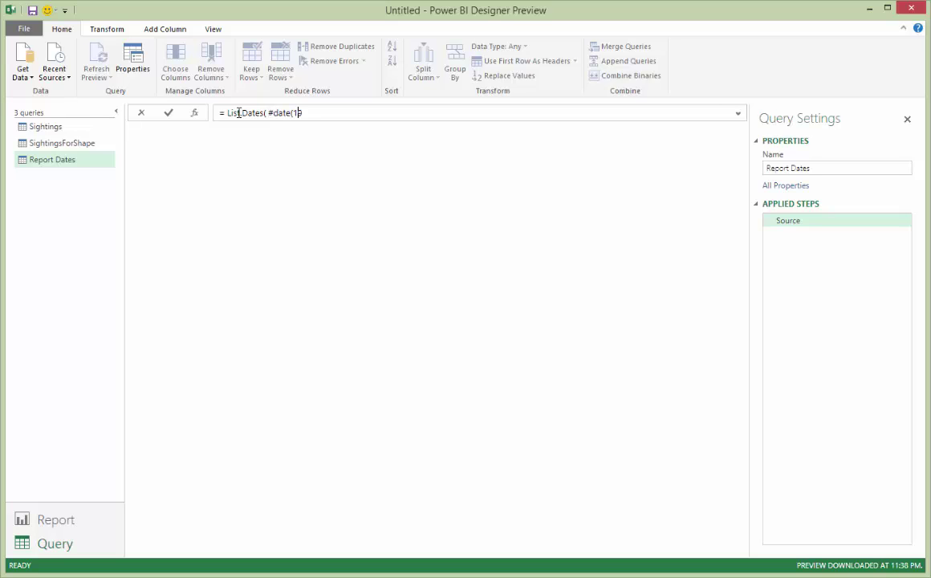
type("900,1,1), Duration.TotalDays")
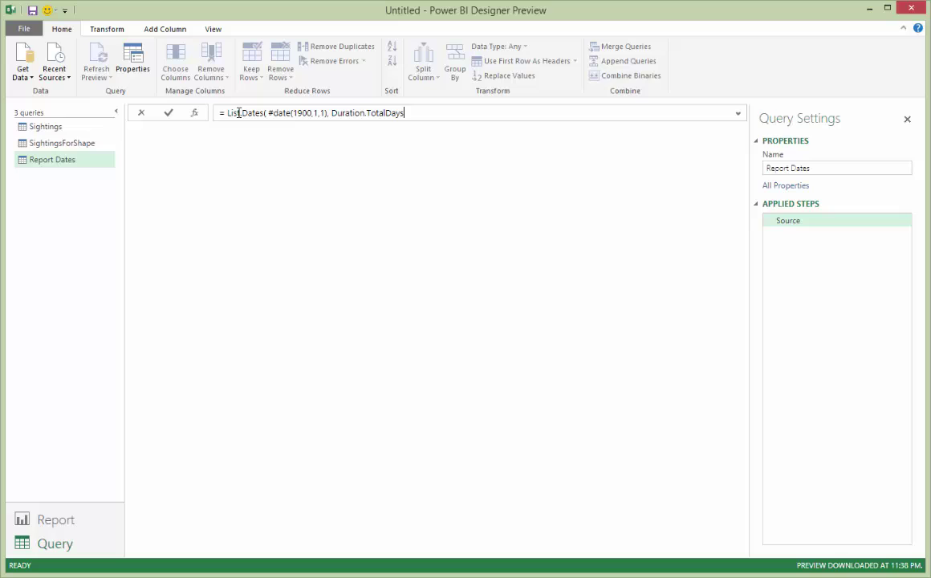
type("( DateTime.Date( DateTime")
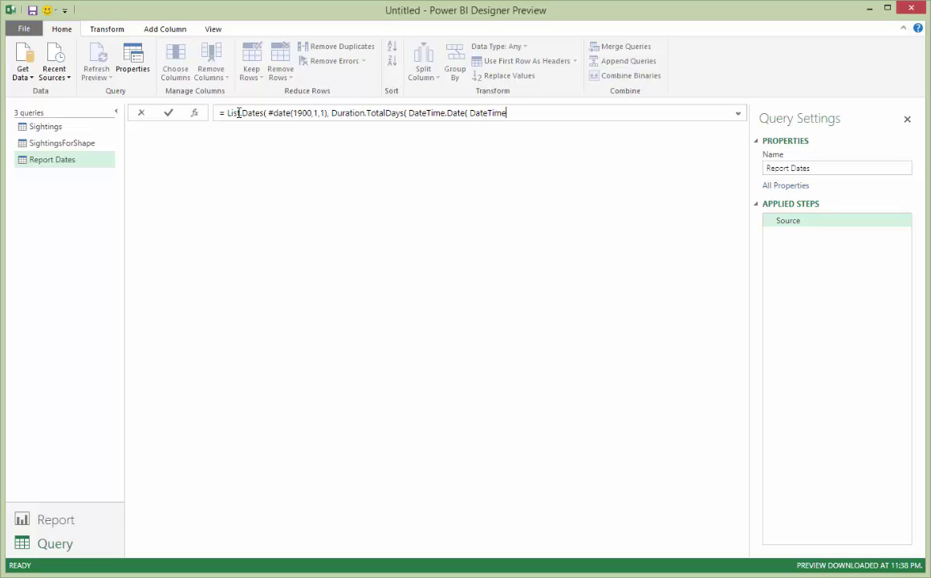
type(".FixedLocalNo")
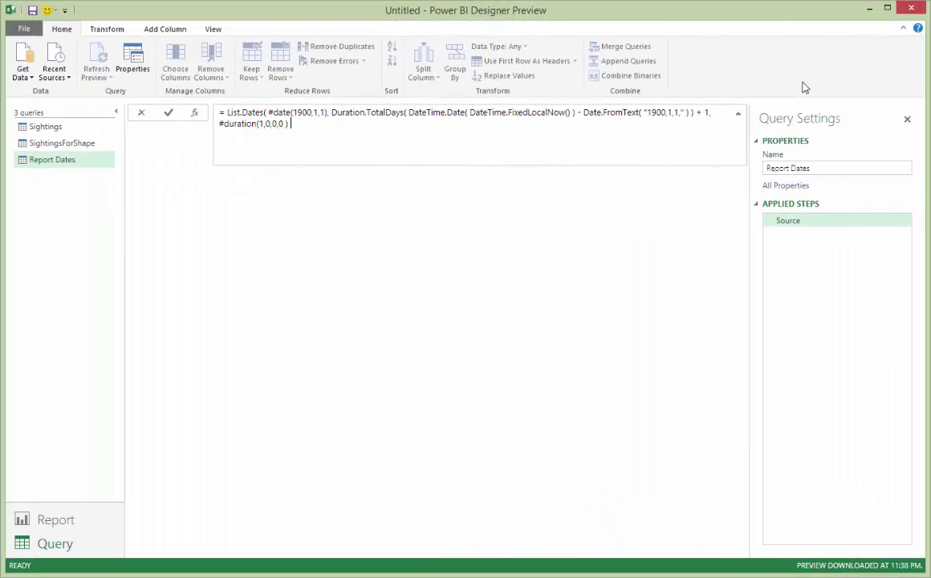
type(")")
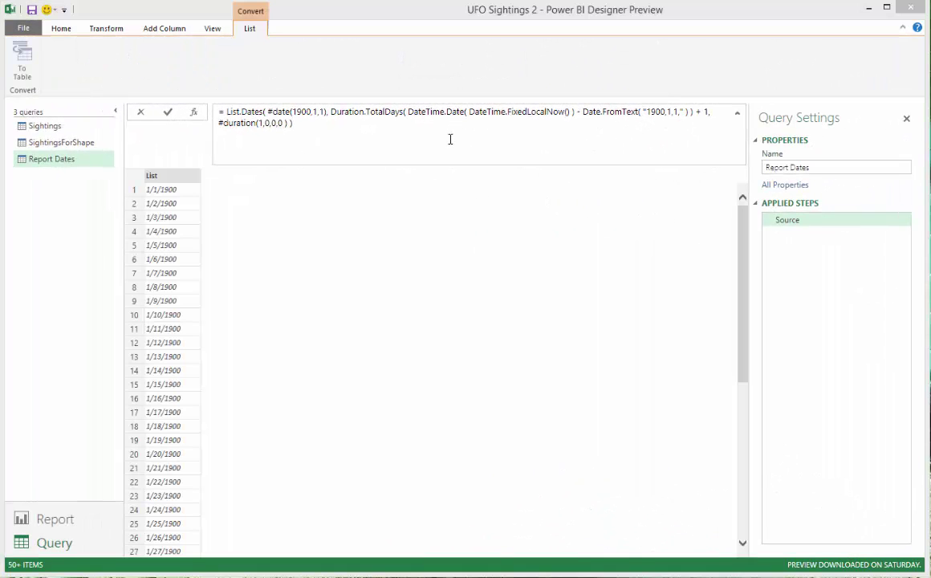
left_click(408, 112)
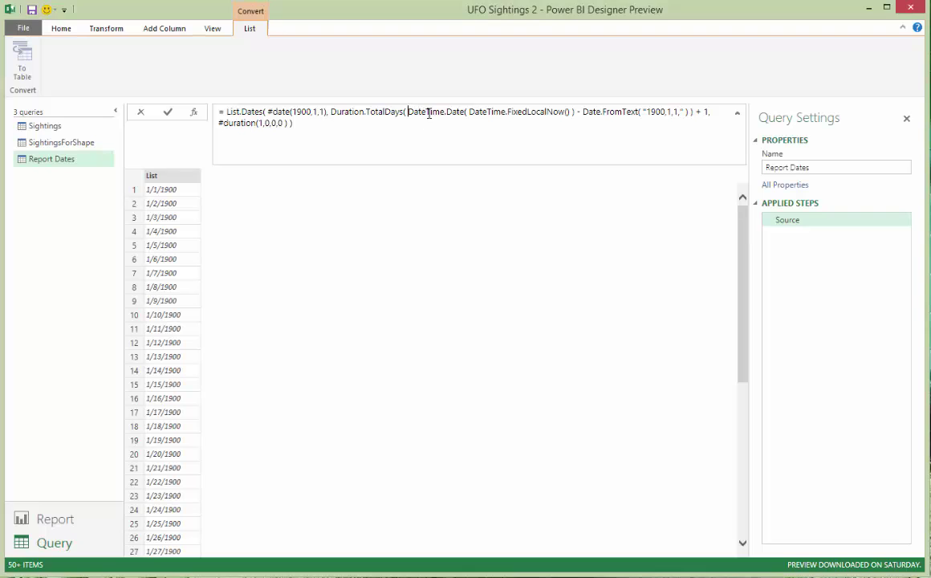
key("shift+Return")
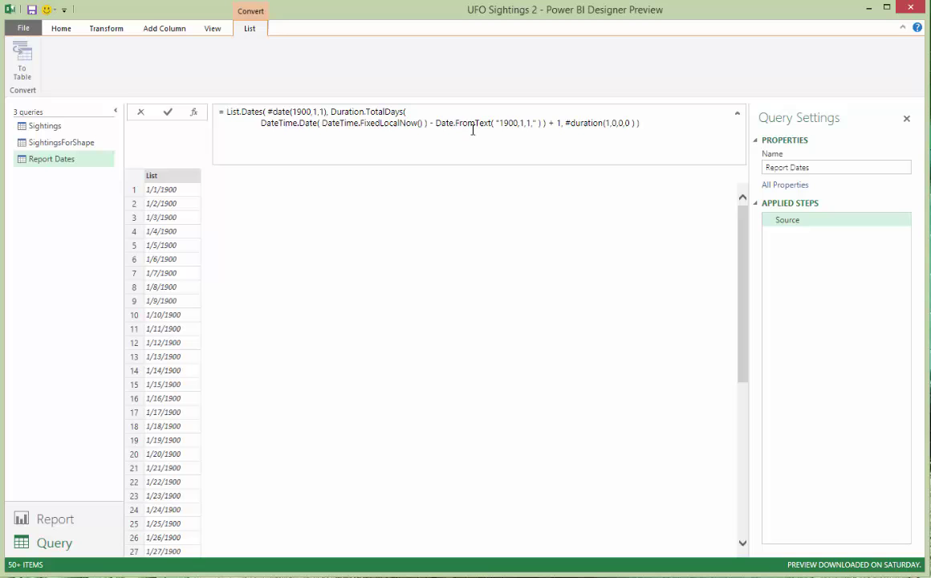
Put Date.FromText, the #duration argument and the closing parenthesis on separate lines, then apply.
double_click(439, 123)
key("Left")
key("Return")
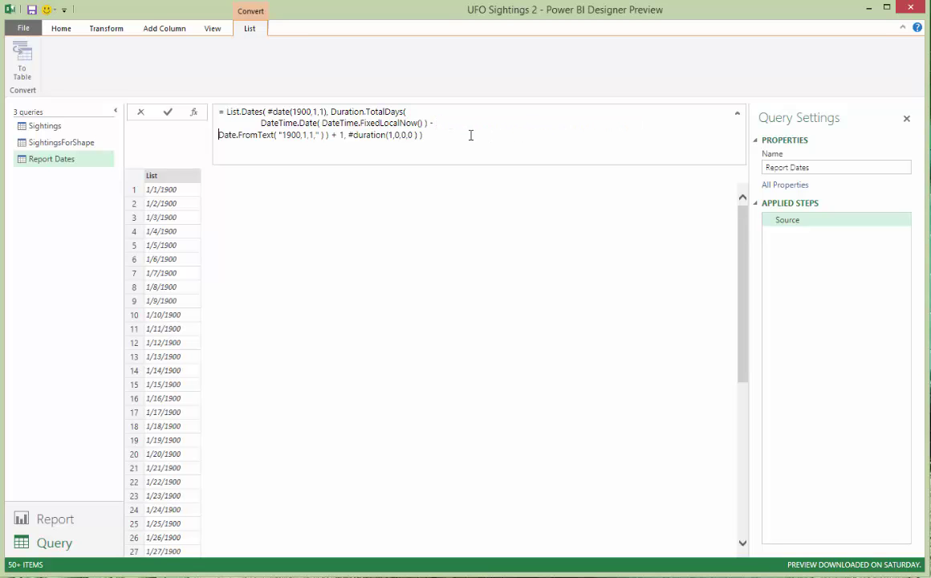
key("Tab")
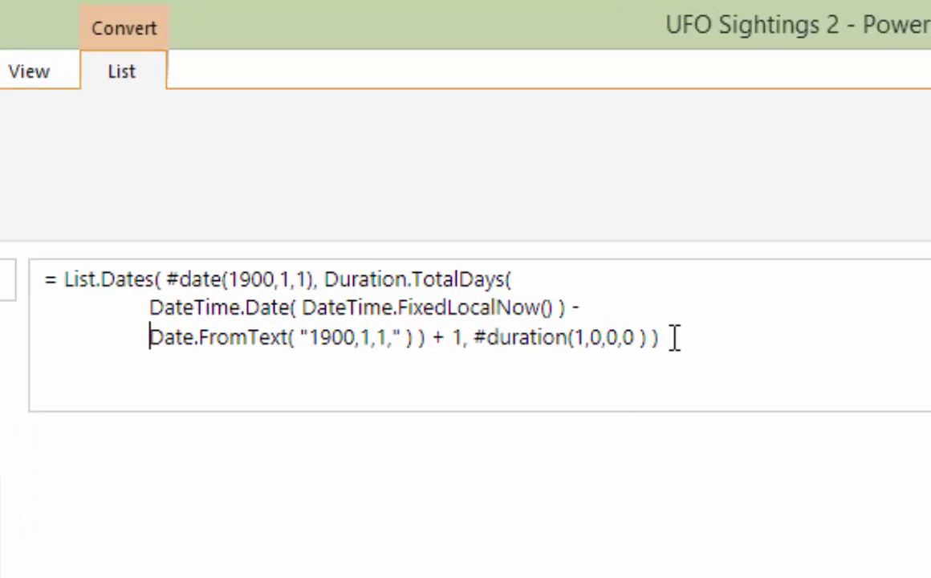
key("BackSpace")
key("BackSpace")
key("BackSpace")
key("BackSpace")
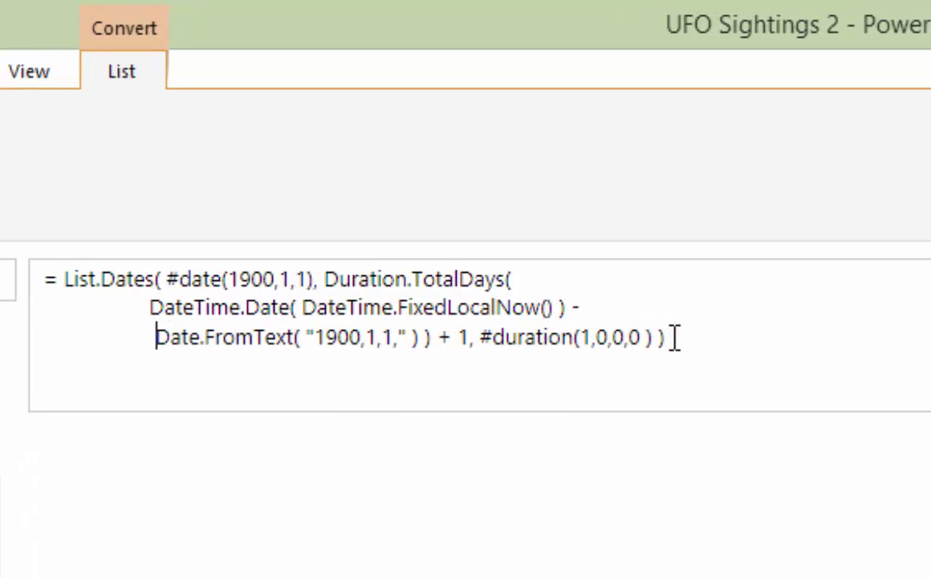
left_click(475, 337)
key("Return")
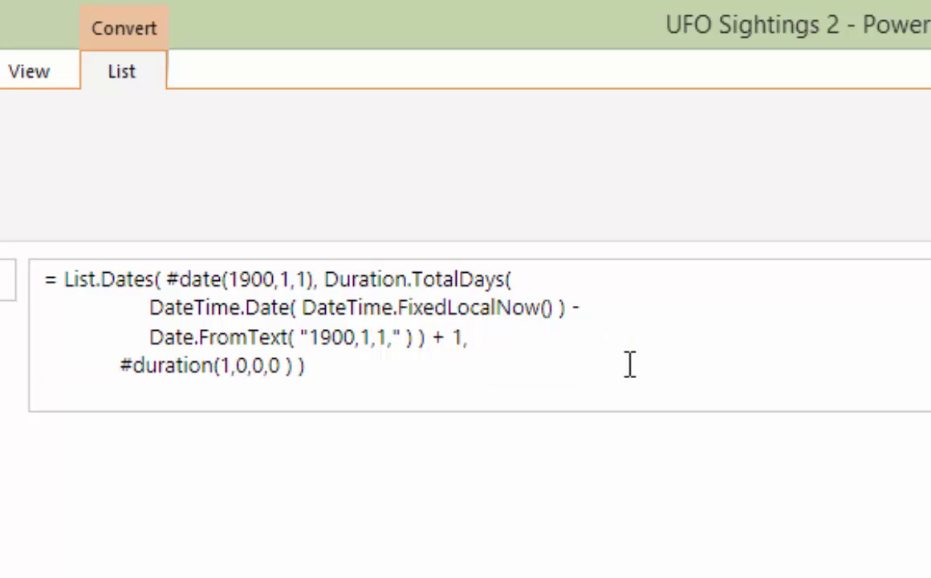
left_click(300, 365)
key("Return")
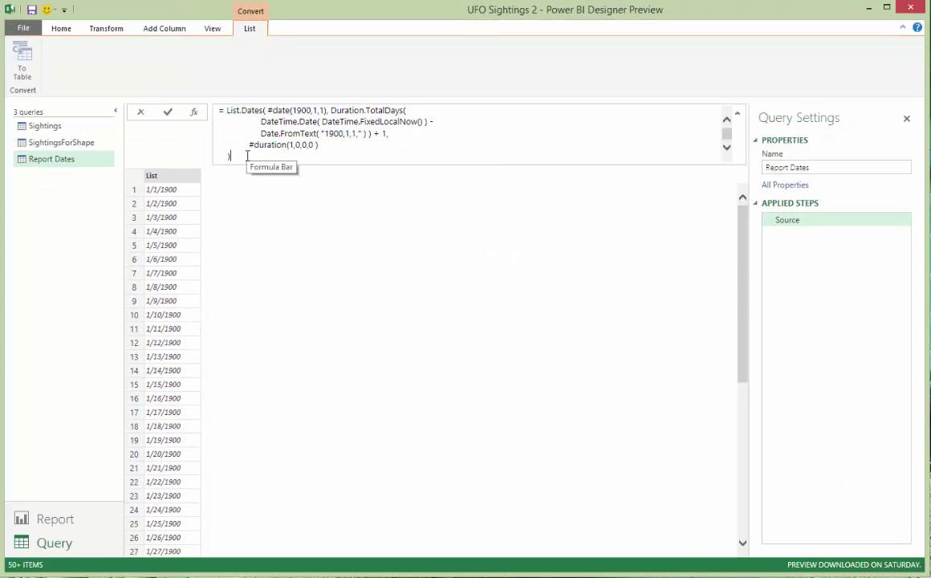
key("Return")
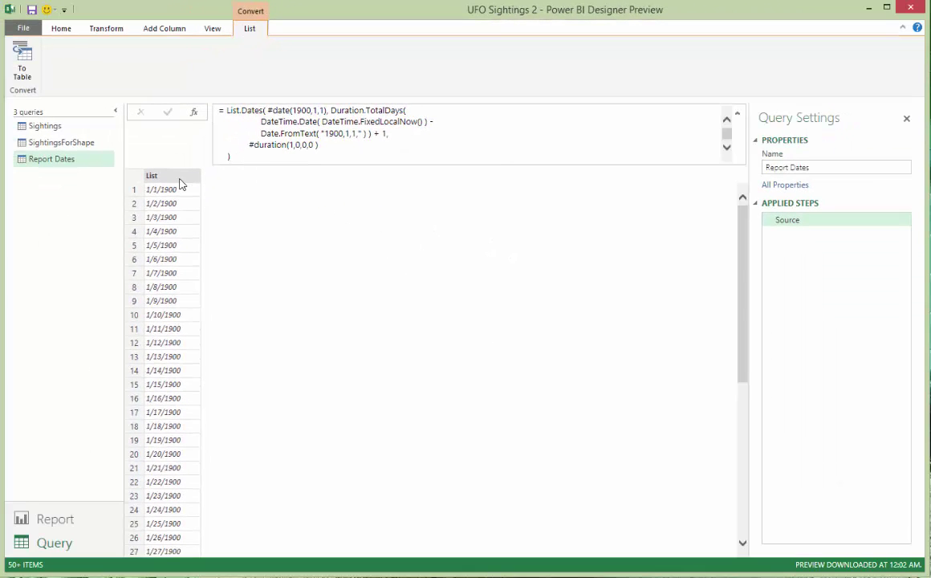
Convert the date list to a table and rename Column1 to Date.
left_click(22, 64)
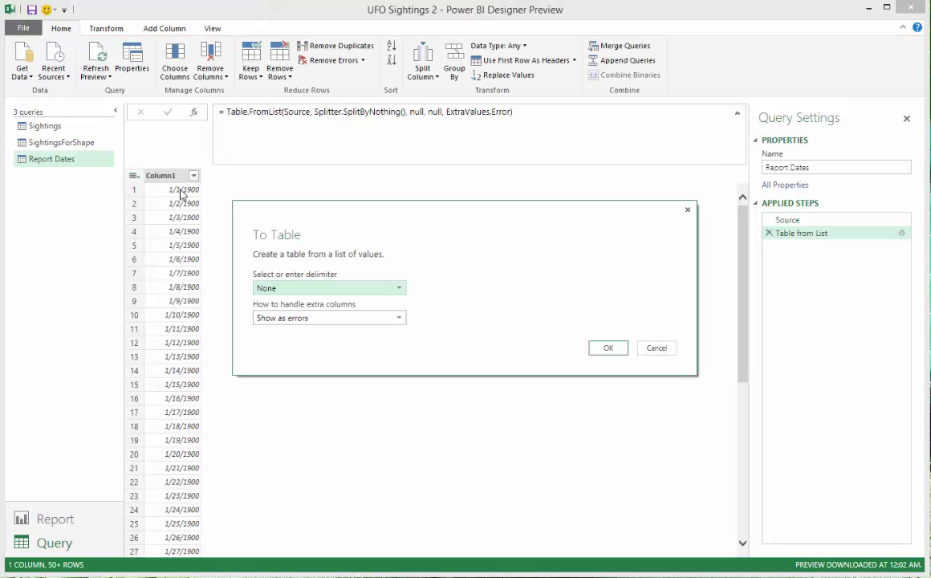
left_click(606, 347)
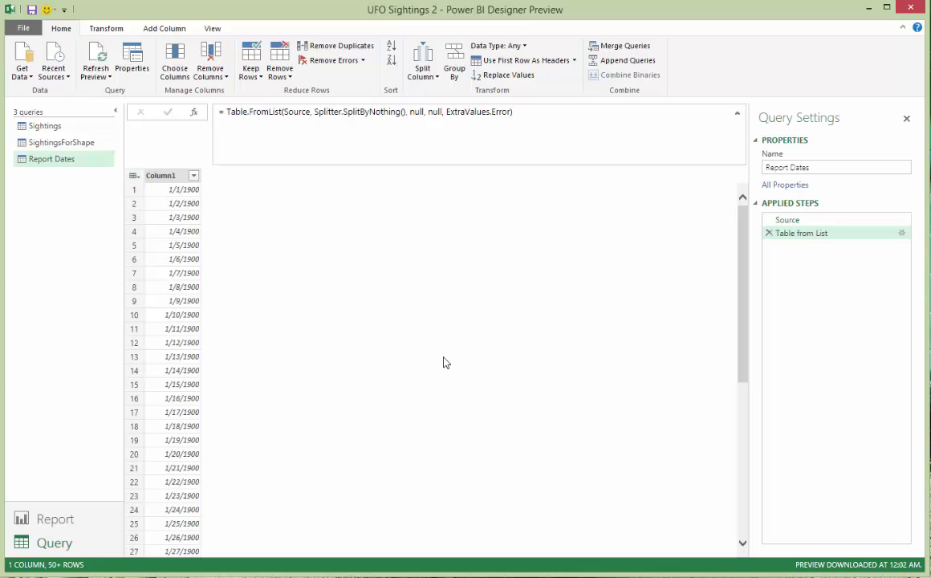
left_click(169, 175)
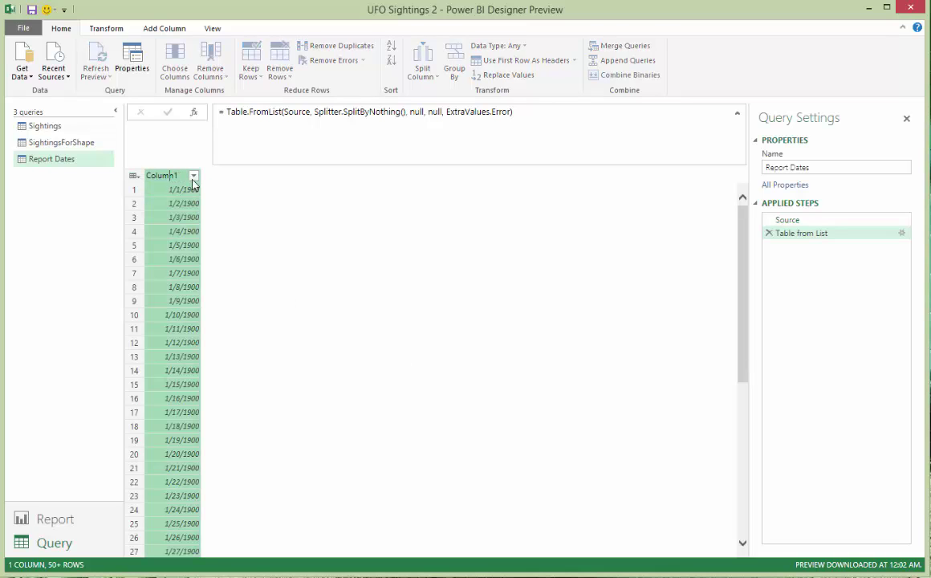
type("Date")
key("Return")
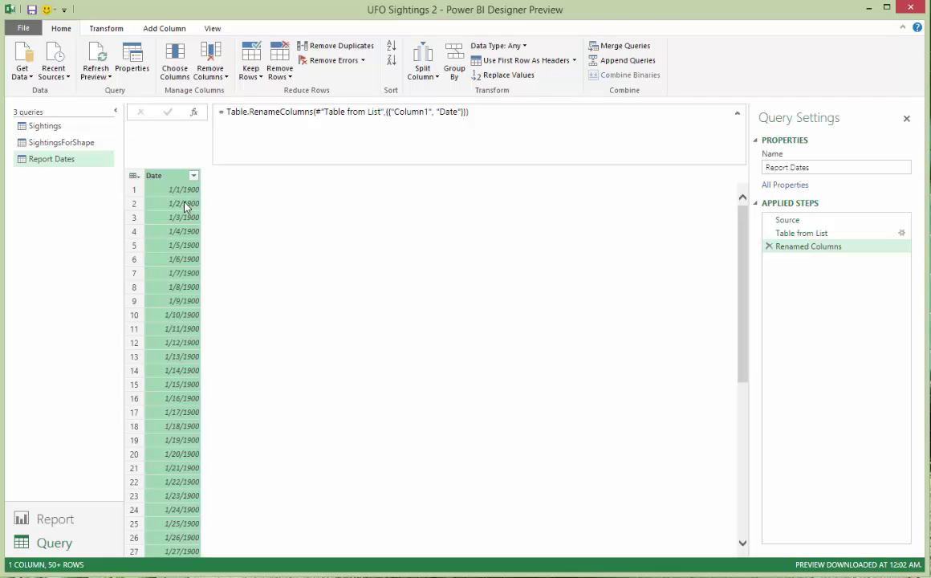
Set the Date column to the Date type and keep only the date part.
right_click(181, 175)
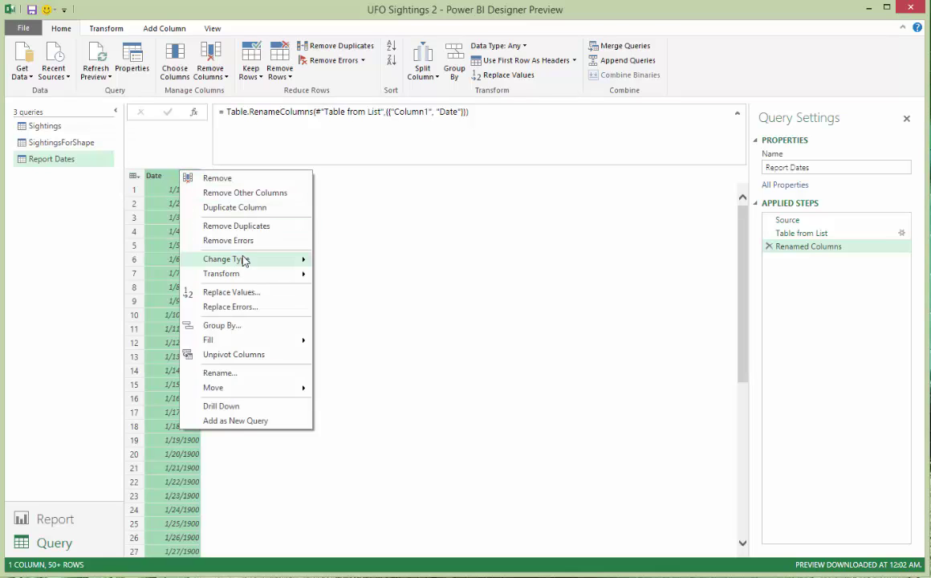
mouse_move(244, 261)
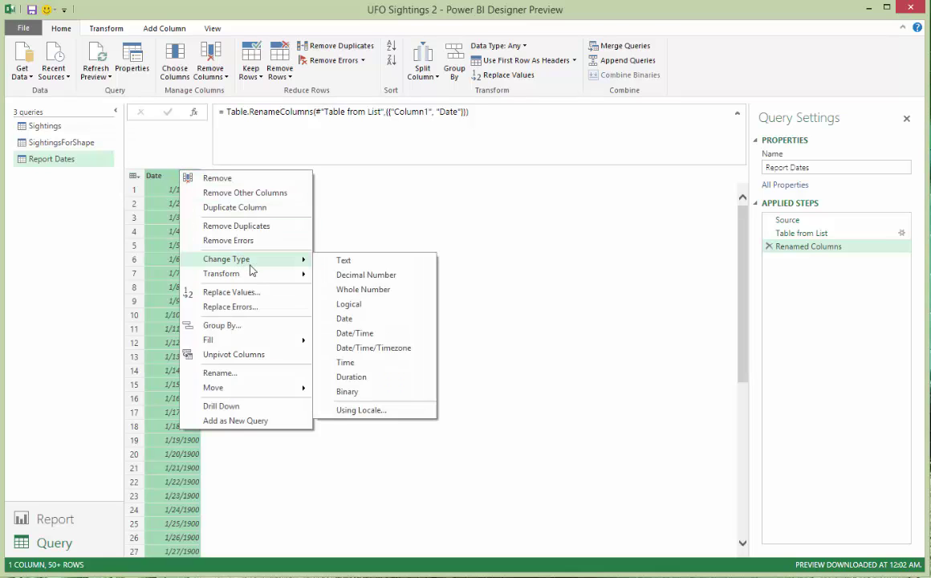
left_click(345, 319)
right_click(173, 179)
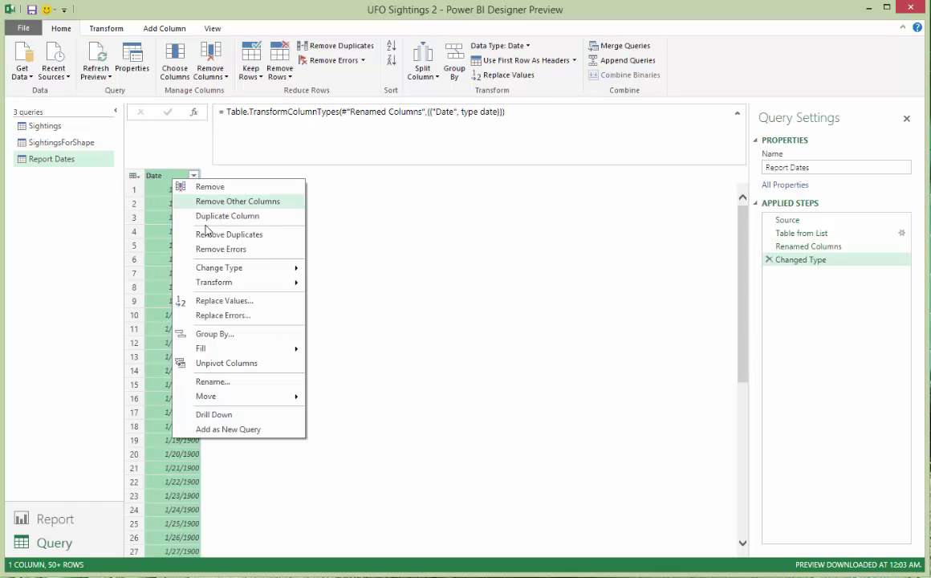
mouse_move(271, 286)
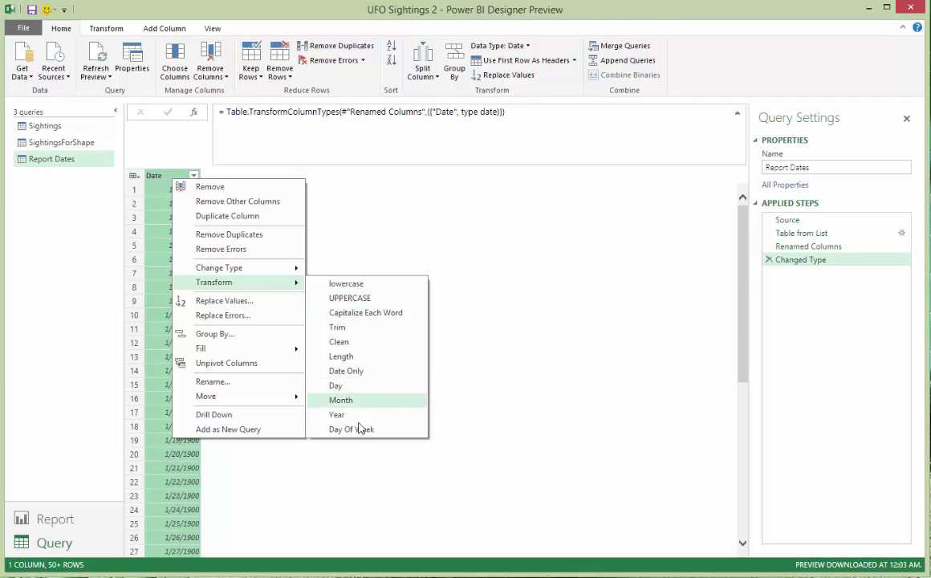
left_click(365, 373)
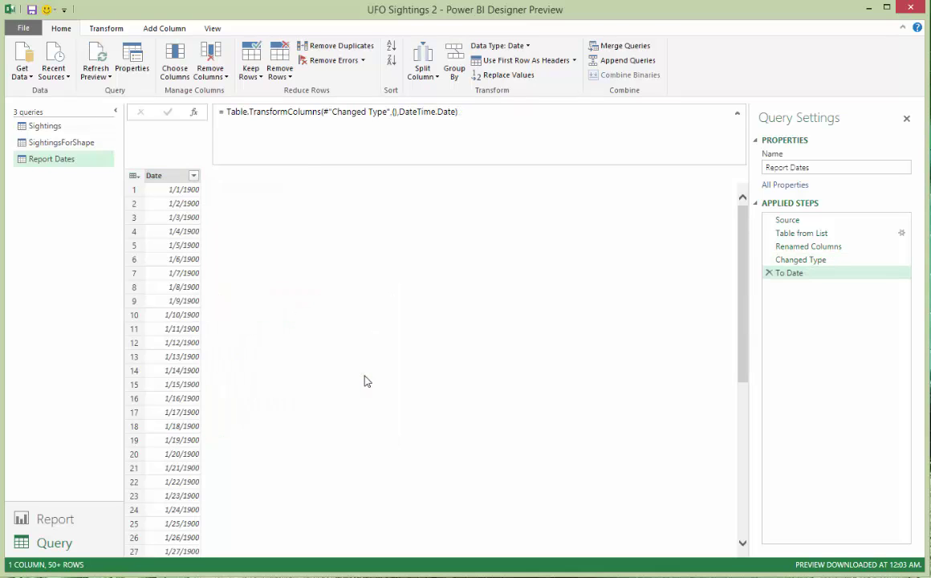
Duplicate Date into a Year column holding each date's year number.
right_click(173, 178)
left_click(236, 211)
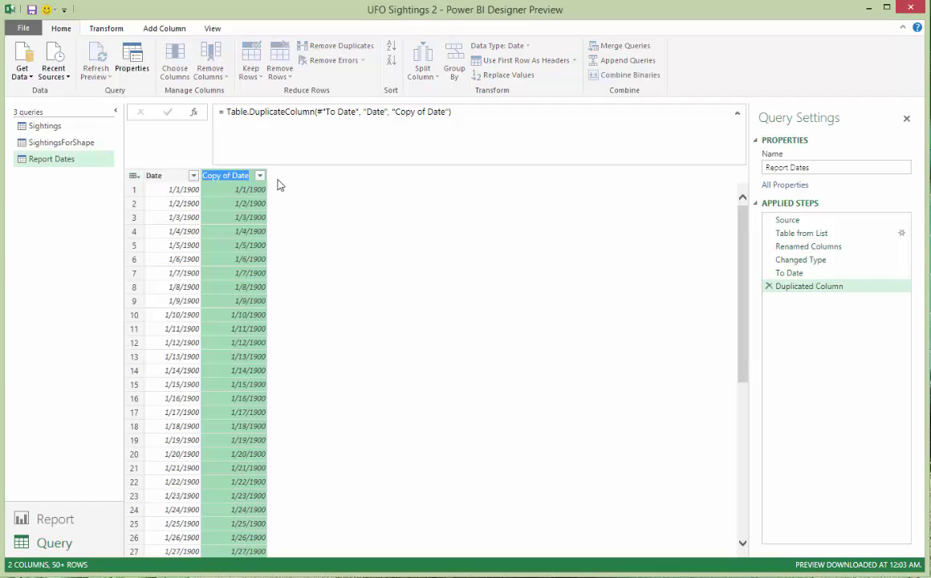
type("Year")
key("Return")
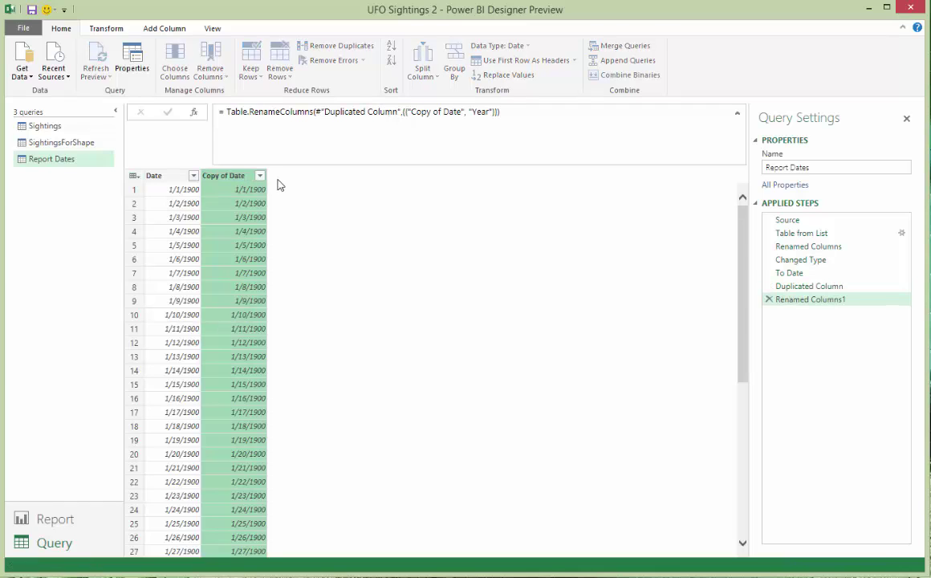
right_click(231, 182)
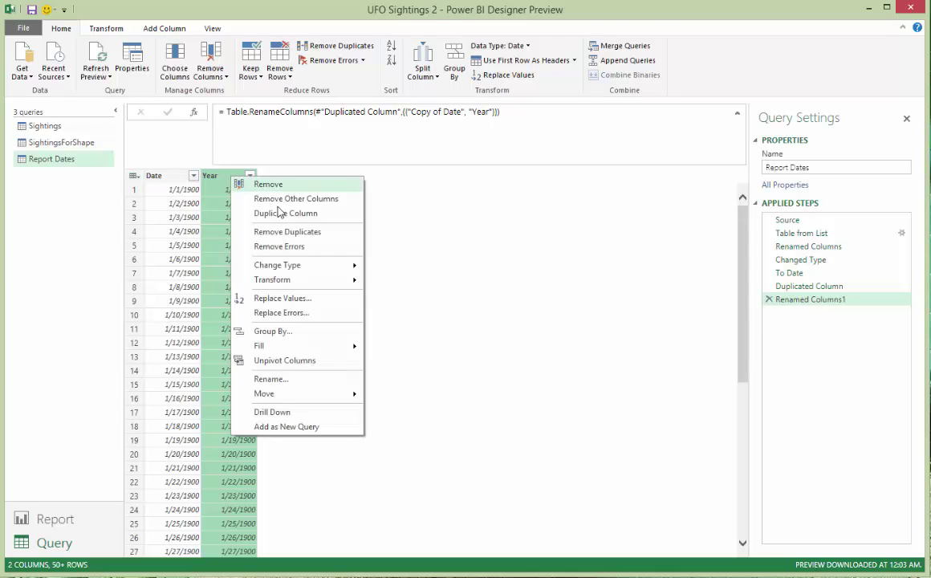
mouse_move(340, 267)
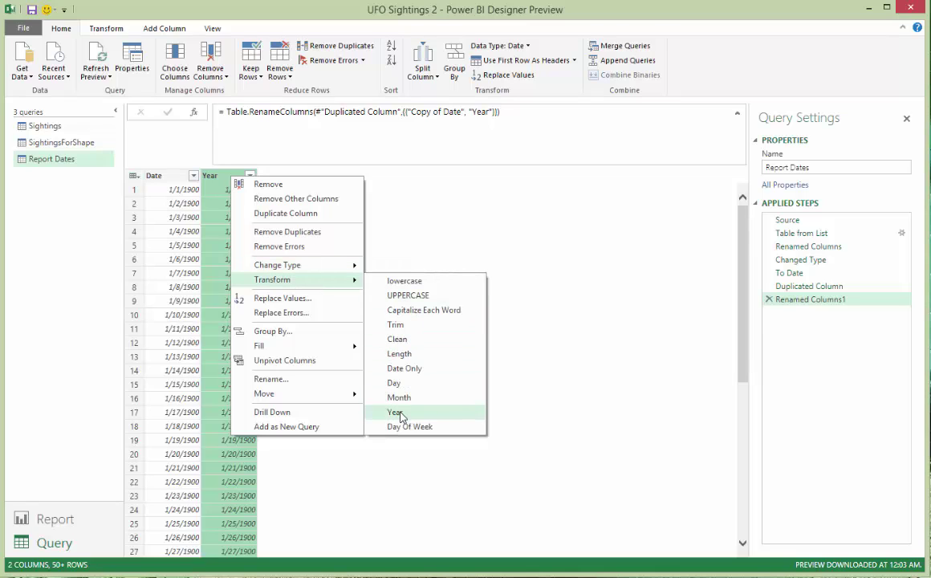
left_click(397, 412)
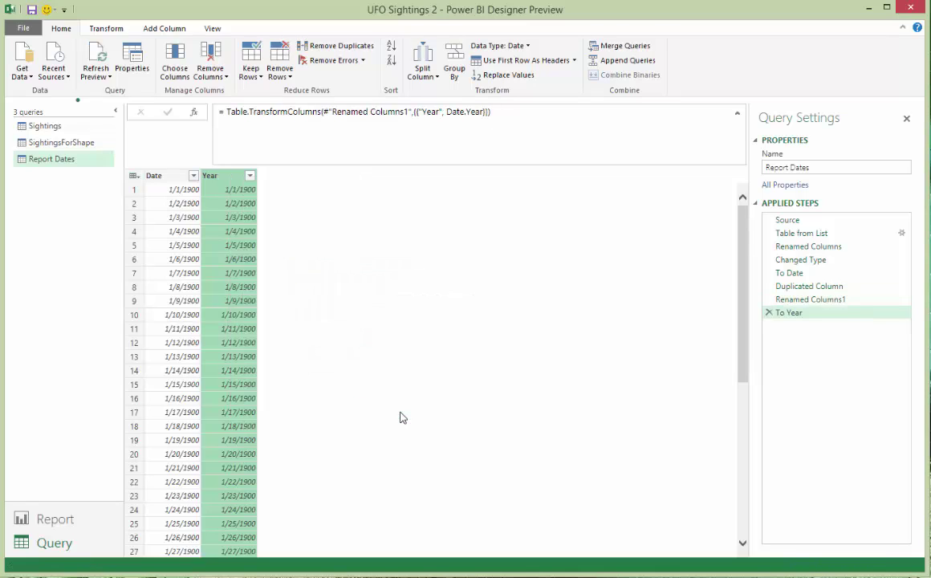
Duplicate Year as Year Text and change its type to Text.
right_click(231, 183)
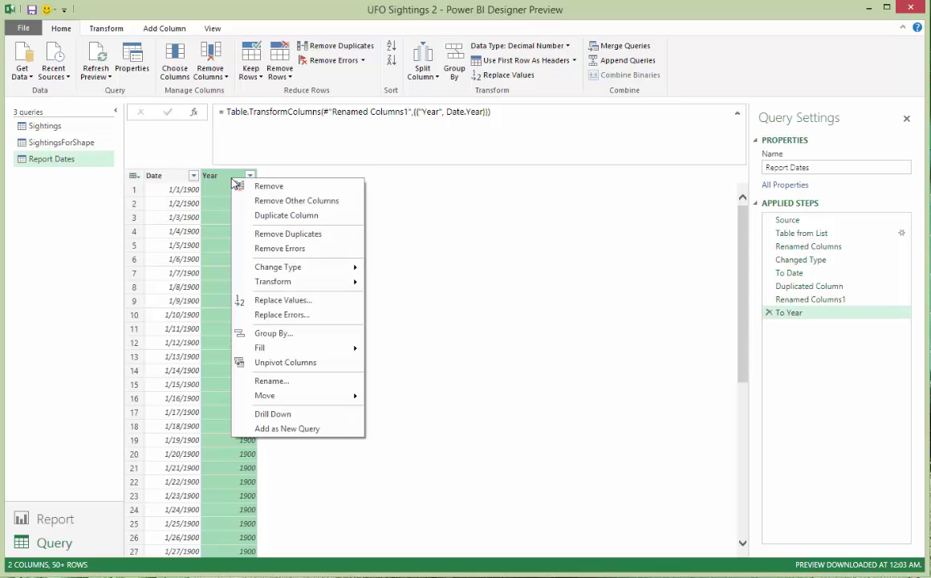
left_click(280, 213)
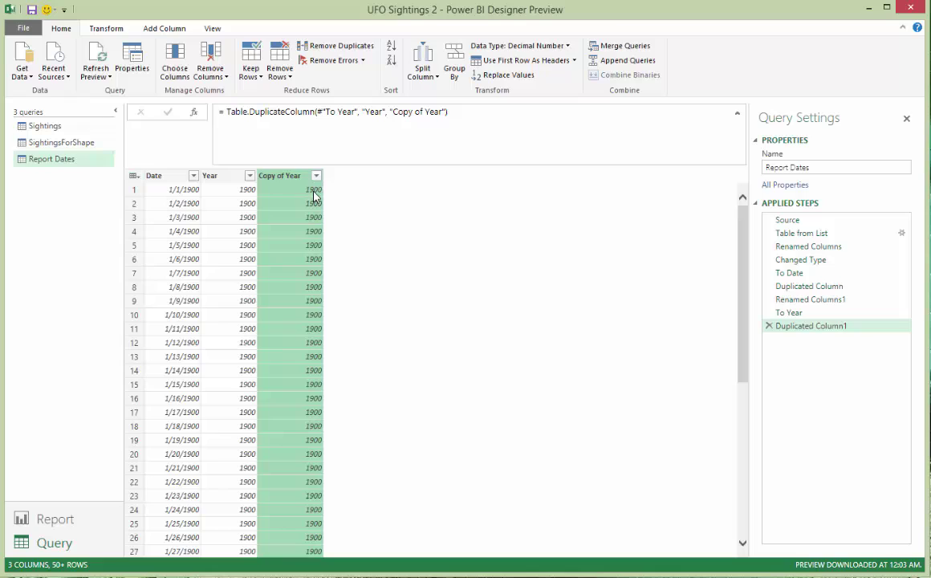
double_click(299, 177)
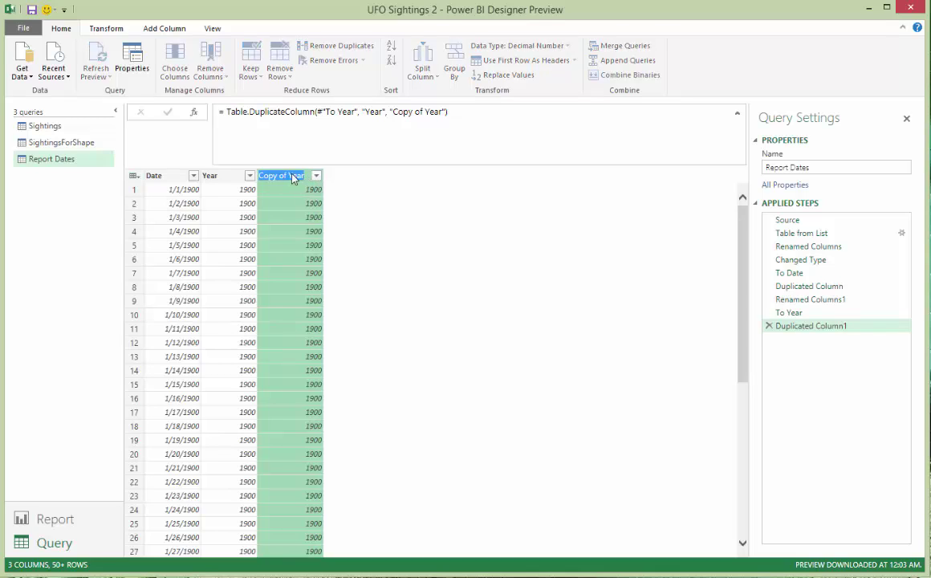
type("Year Text")
key("Return")
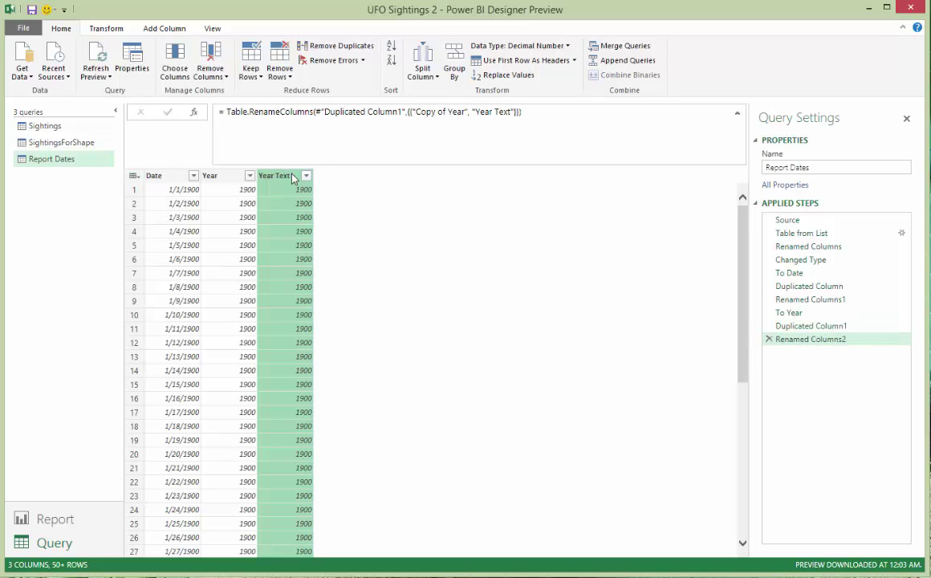
right_click(294, 179)
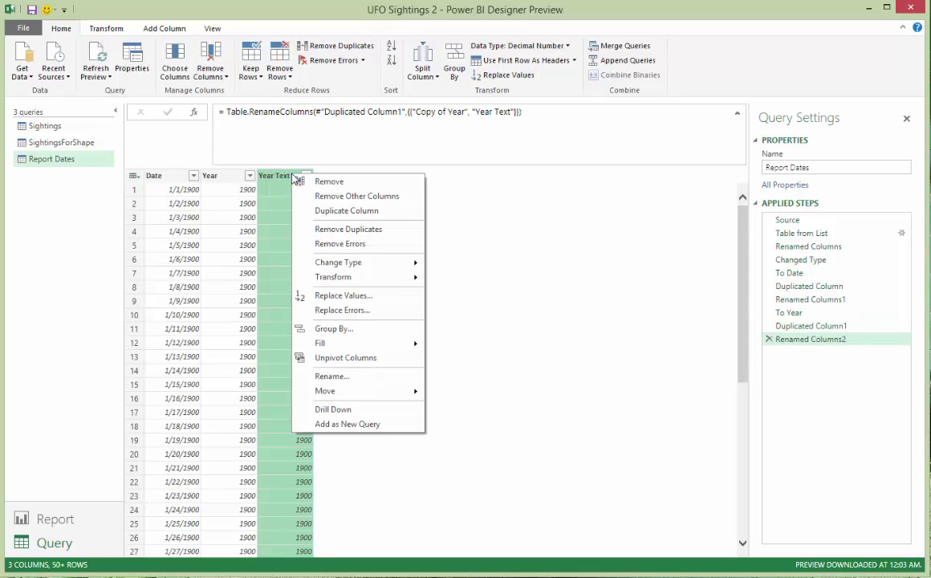
mouse_move(369, 264)
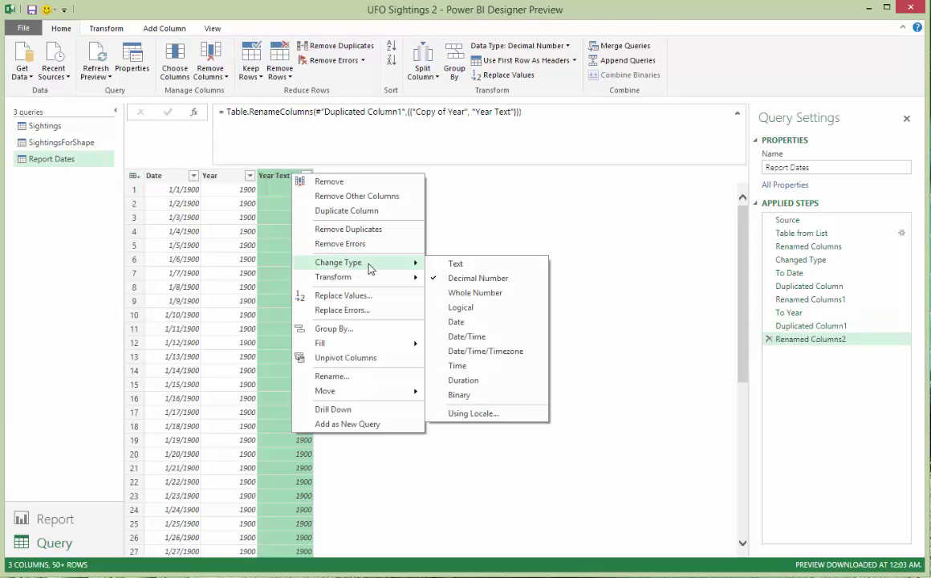
left_click(456, 265)
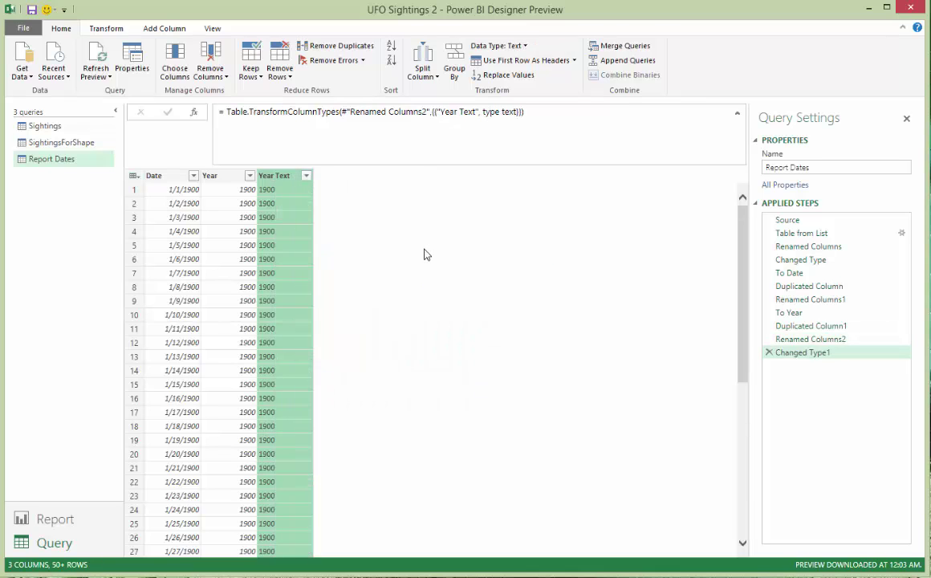
Duplicate Date into a Month column holding each date's month number.
left_click(171, 182)
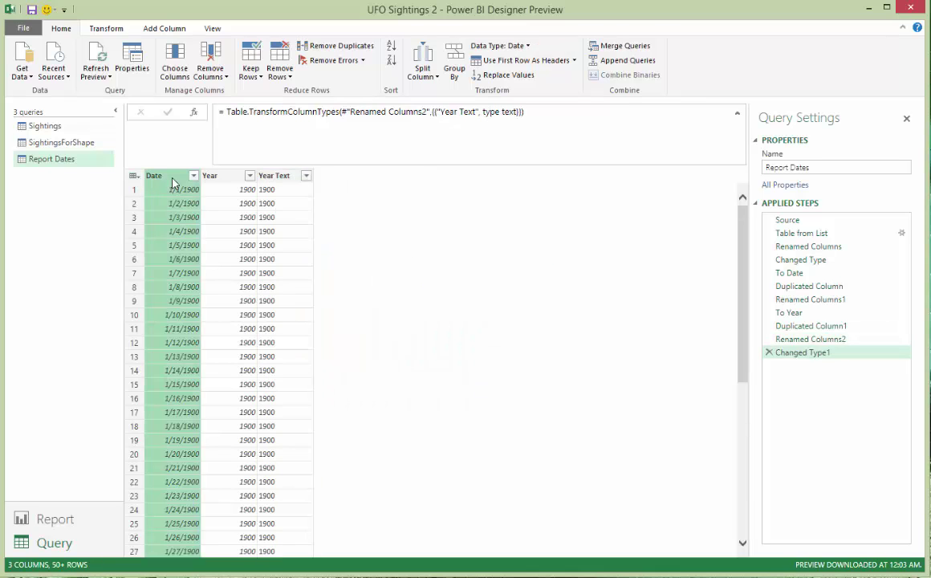
right_click(171, 183)
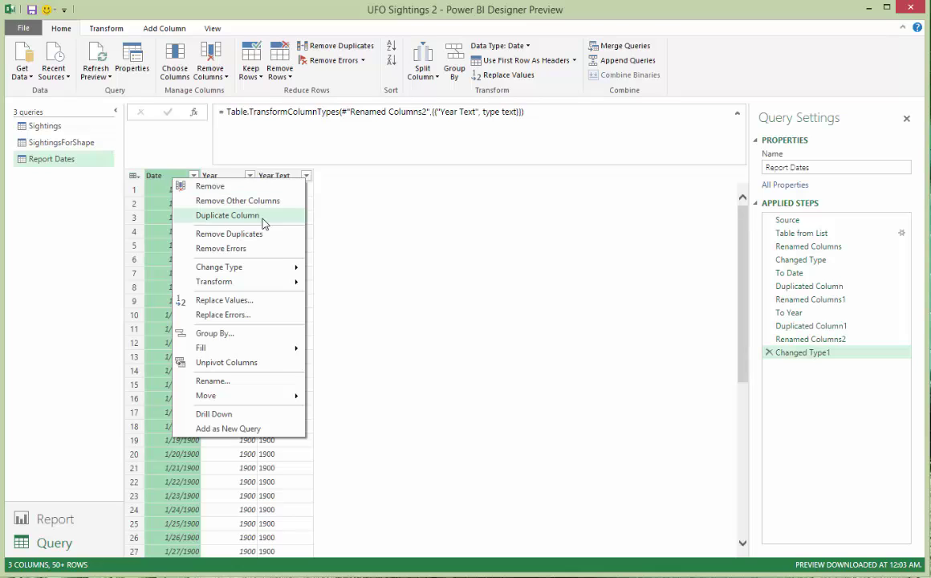
left_click(241, 215)
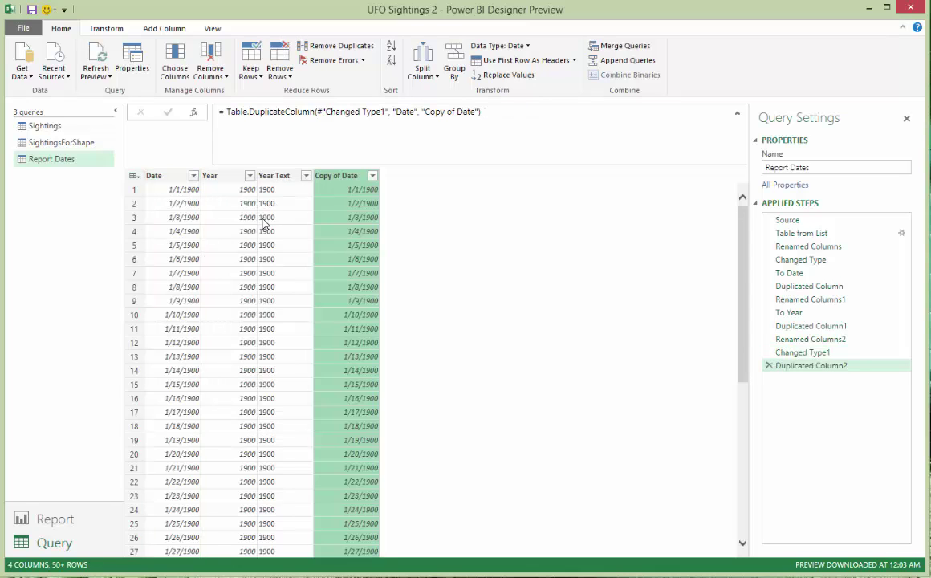
double_click(361, 175)
type("Month")
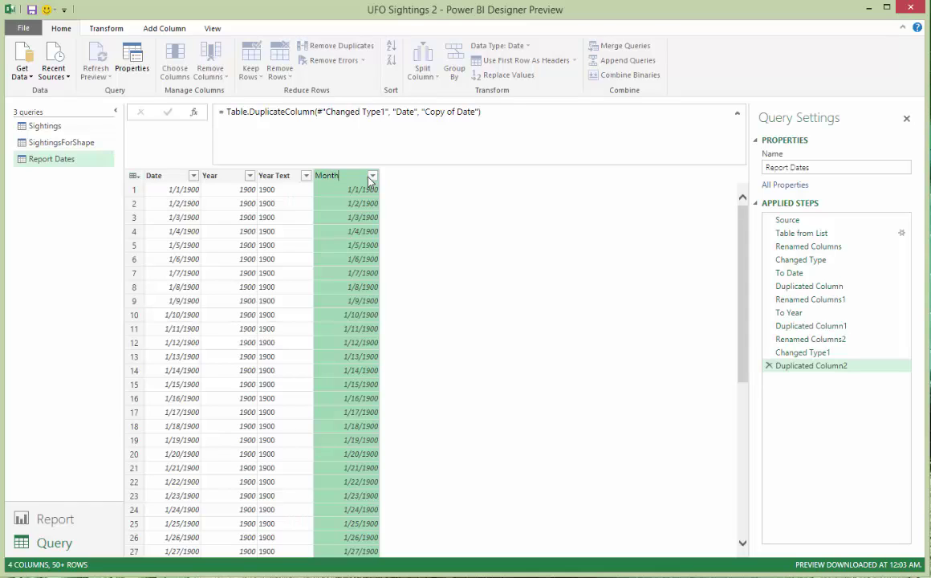
key("Return")
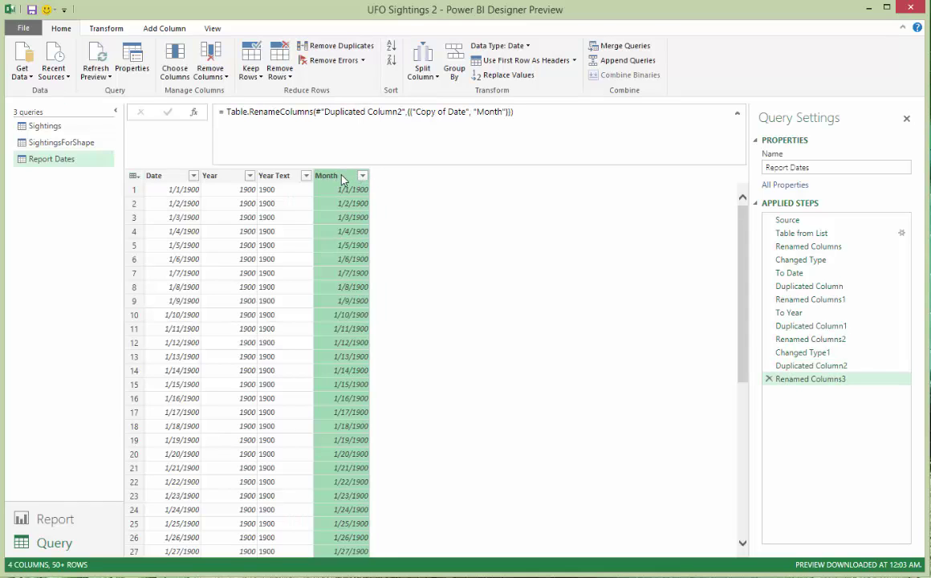
right_click(342, 177)
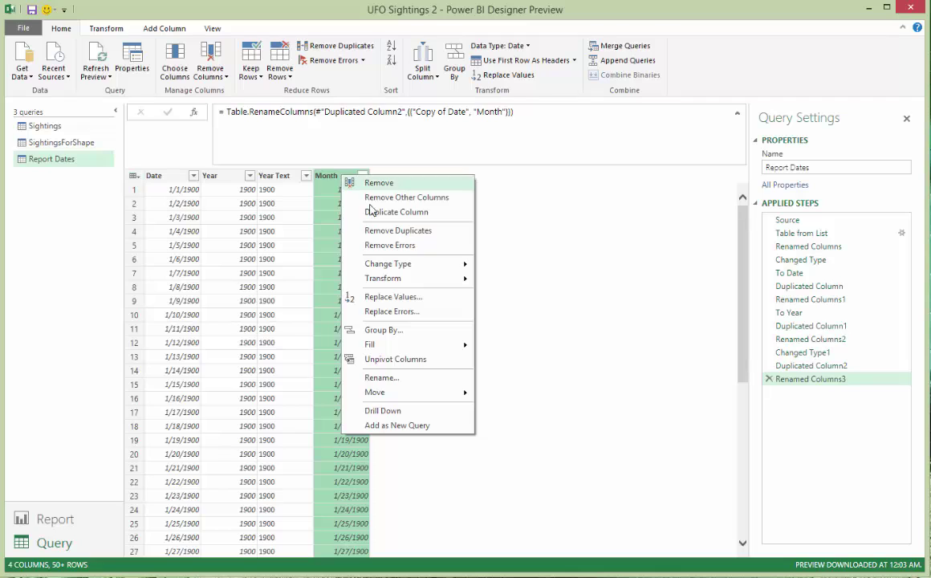
mouse_move(437, 278)
left_click(509, 397)
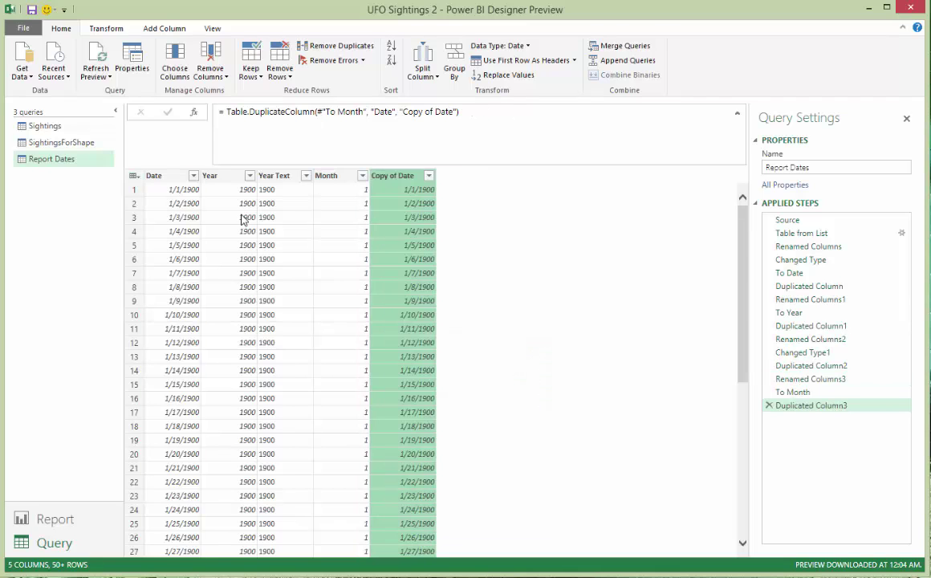
Rename the other Date copy to Day Of Week and convert it to day-of-week numbers.
double_click(410, 177)
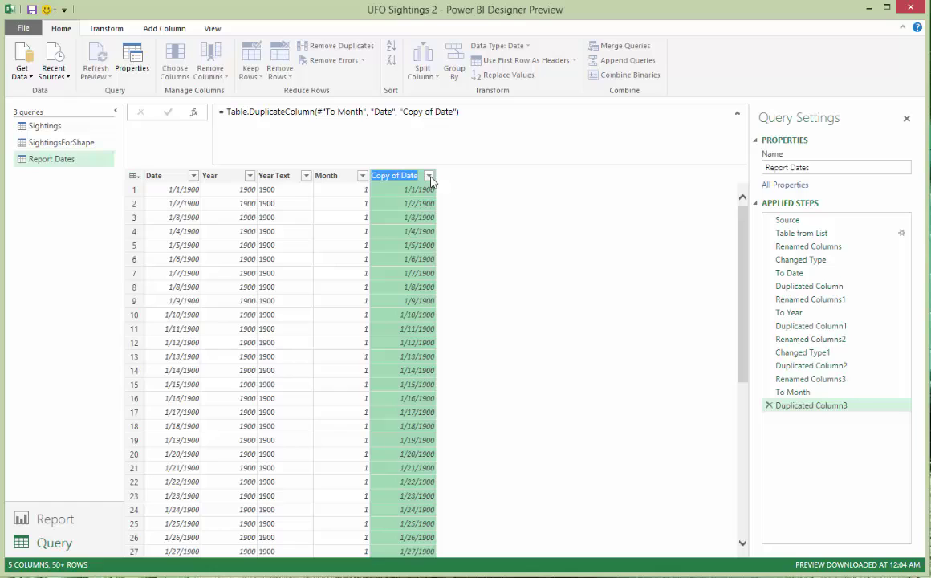
type("Day Of Week")
key("Return")
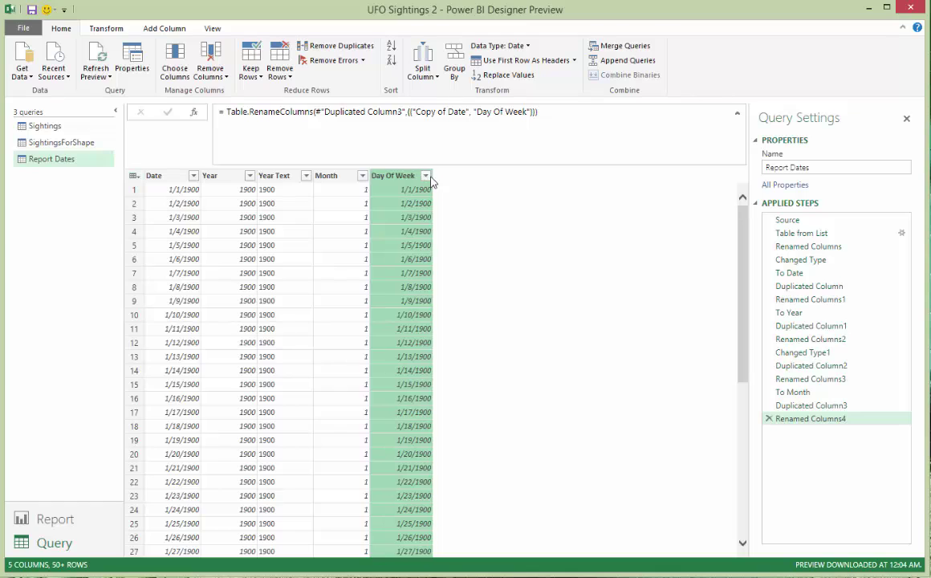
right_click(406, 179)
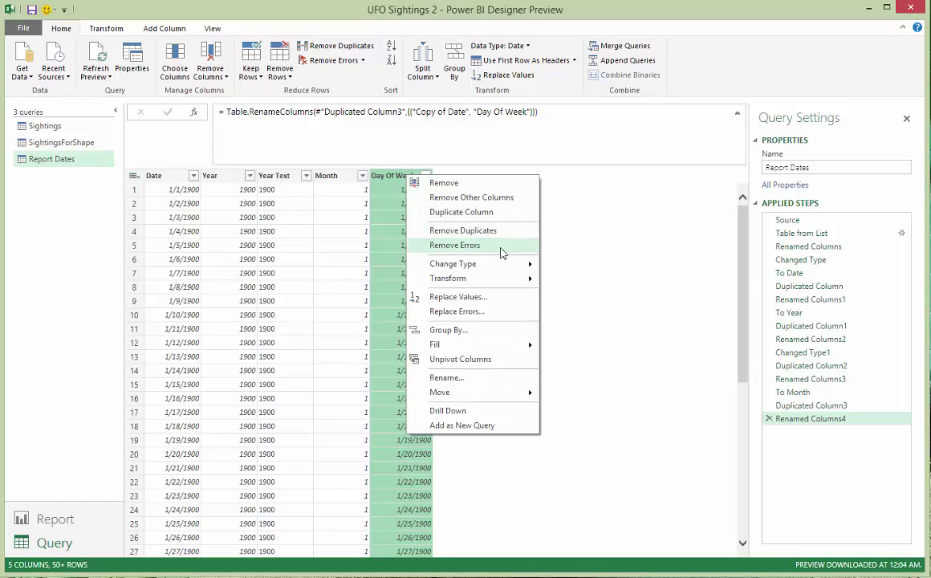
mouse_move(499, 278)
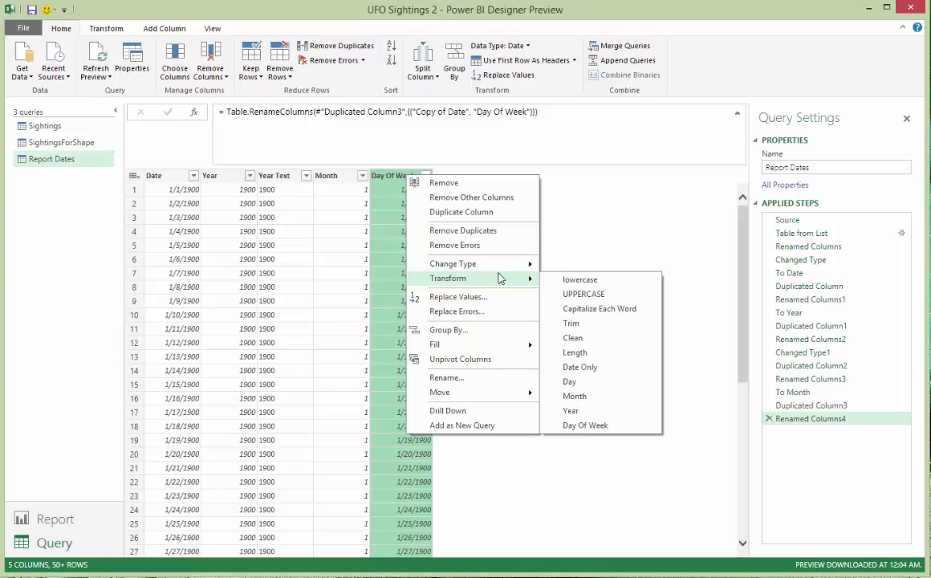
left_click(606, 433)
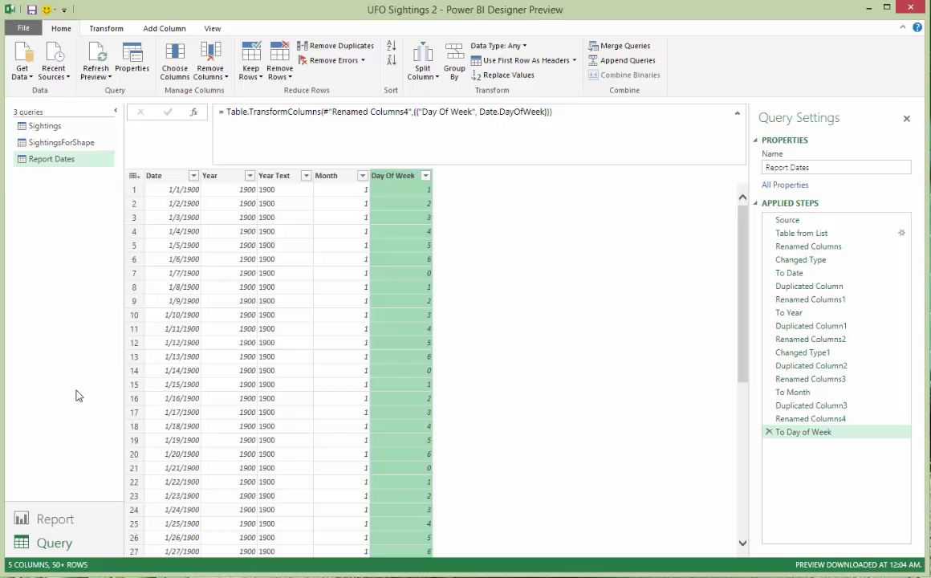
Create another blank query named Time Of Day.
left_click(24, 74)
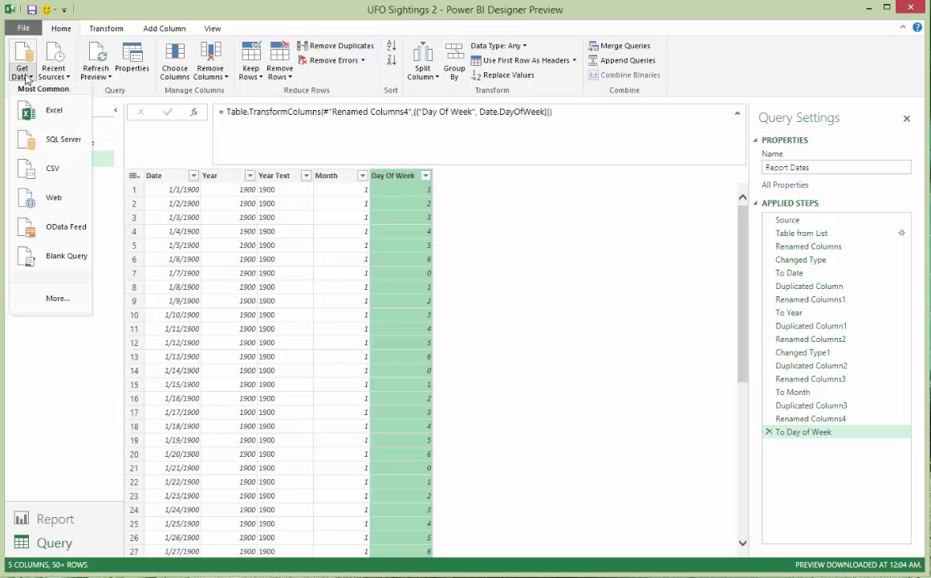
left_click(68, 257)
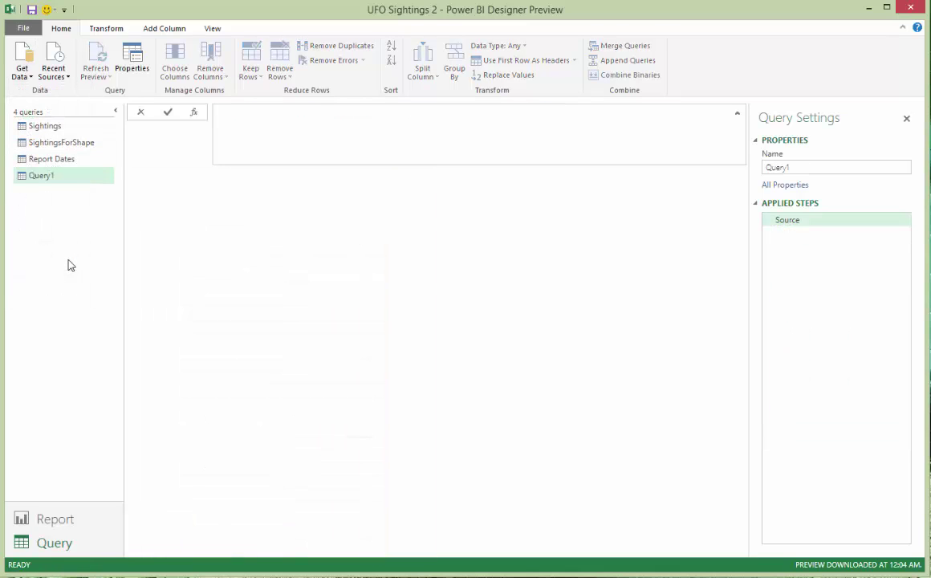
left_click(812, 167)
left_click_drag(812, 166, 705, 163)
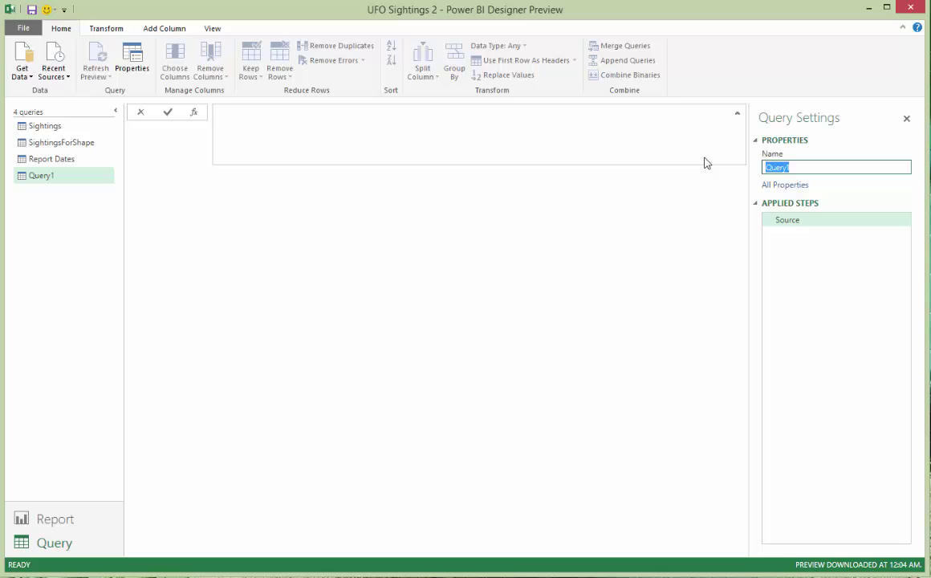
type("Time Of Day")
key("Return")
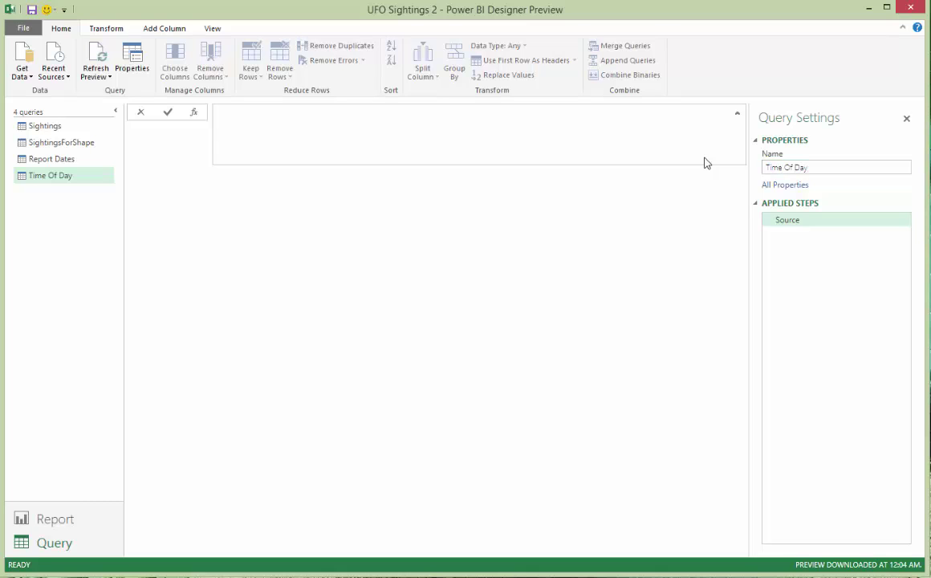
Set its source formula to ={0..1439}.
left_click(534, 142)
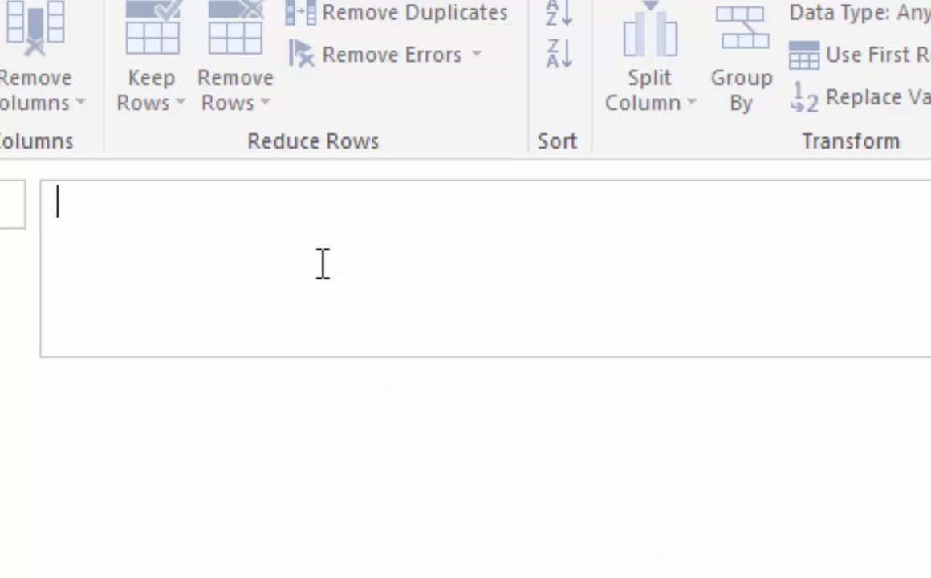
type("= {0")
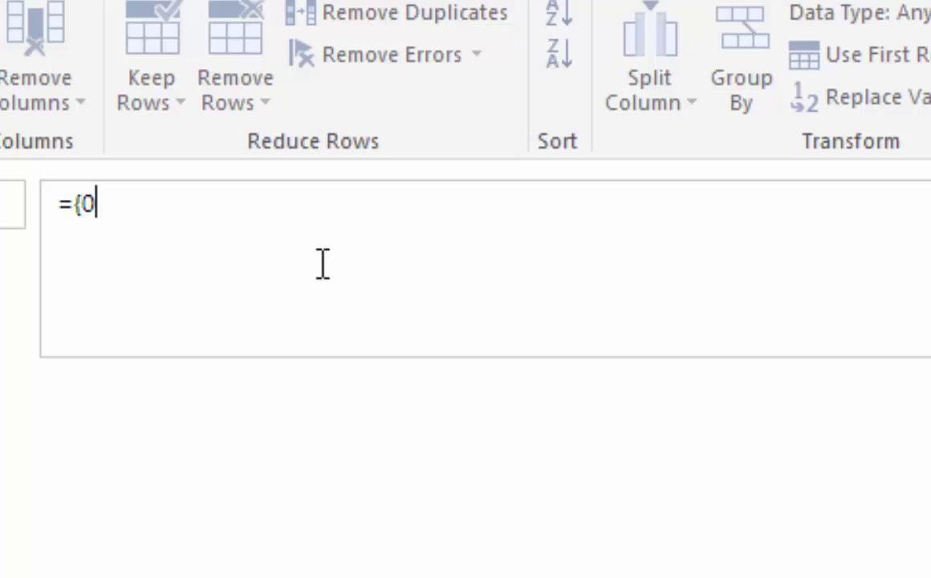
type("..1439")
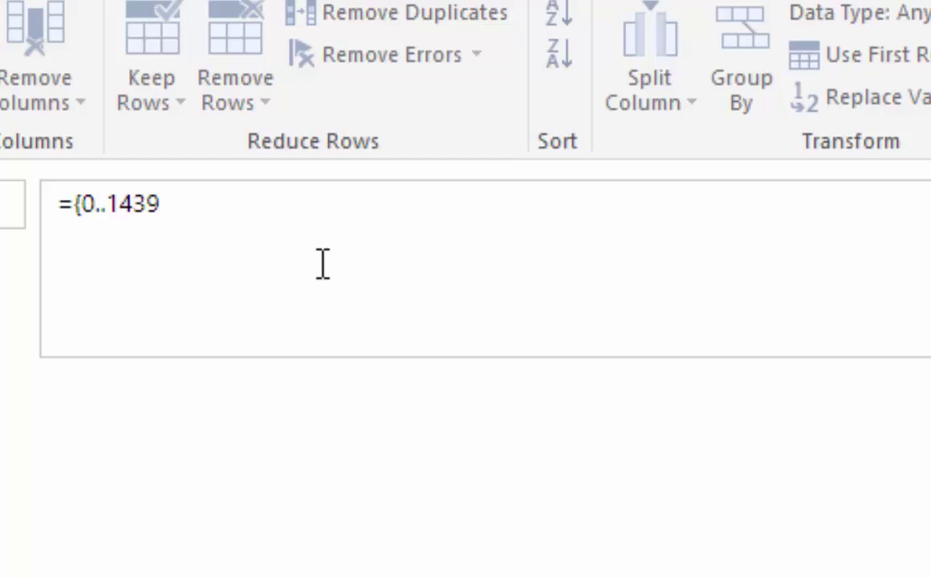
type("}")
key("Return")
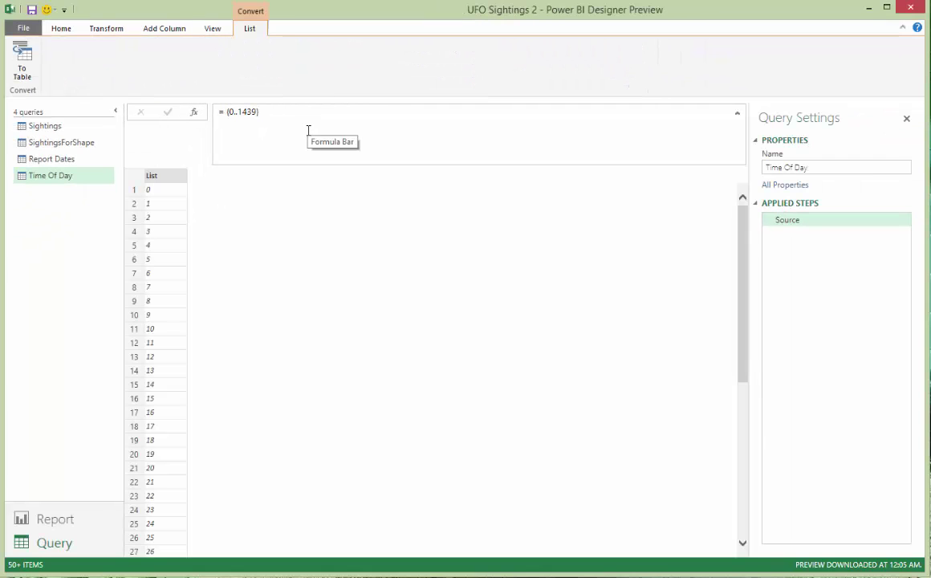
Convert the number list to a table with default settings and rename Column1 to 'Minute Number'.
left_click(22, 57)
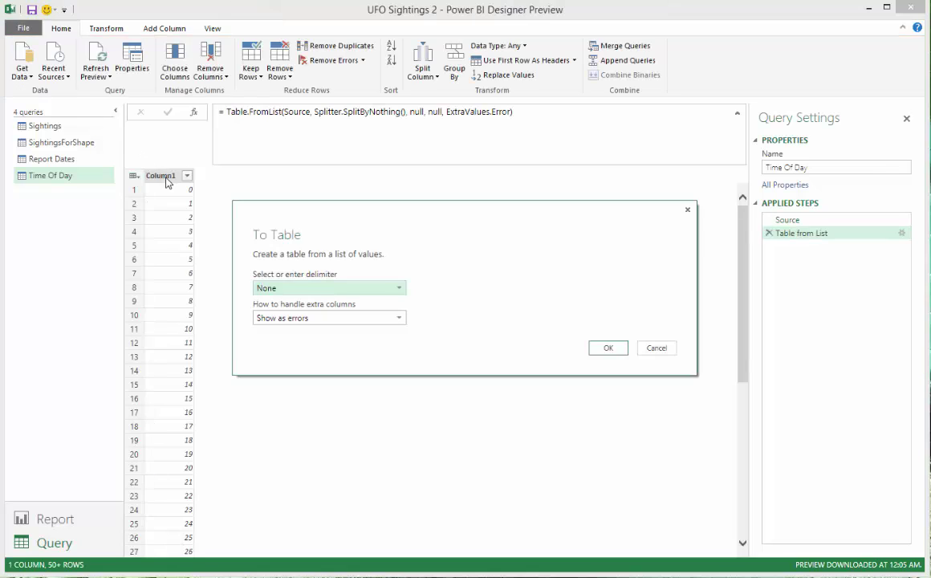
left_click(607, 348)
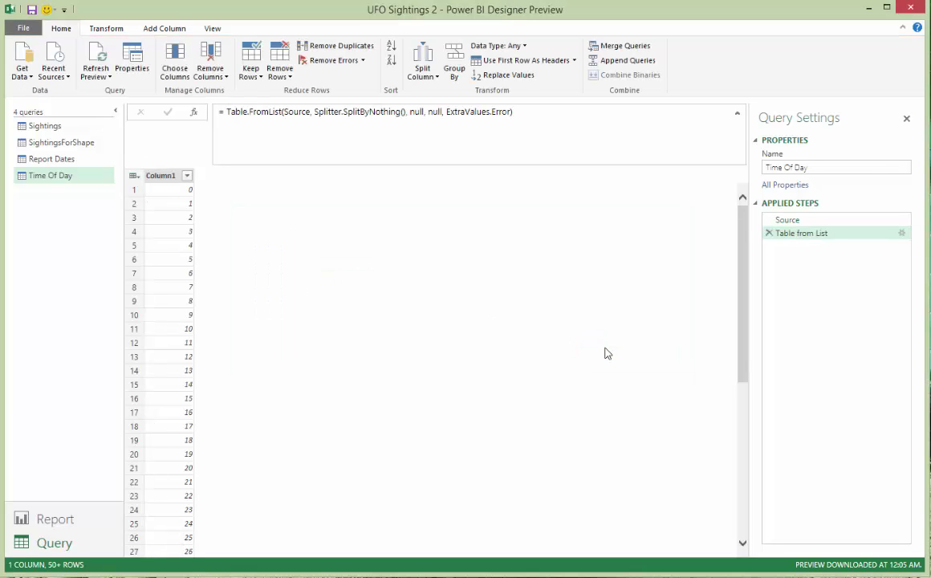
left_click(164, 175)
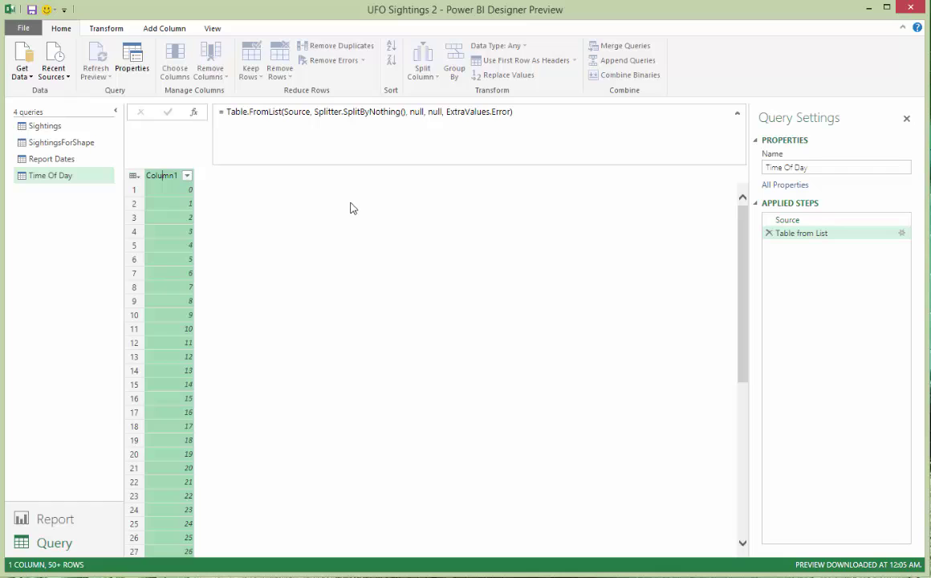
left_click_drag(175, 175, 98, 164)
type("Minute Number")
key("Return")
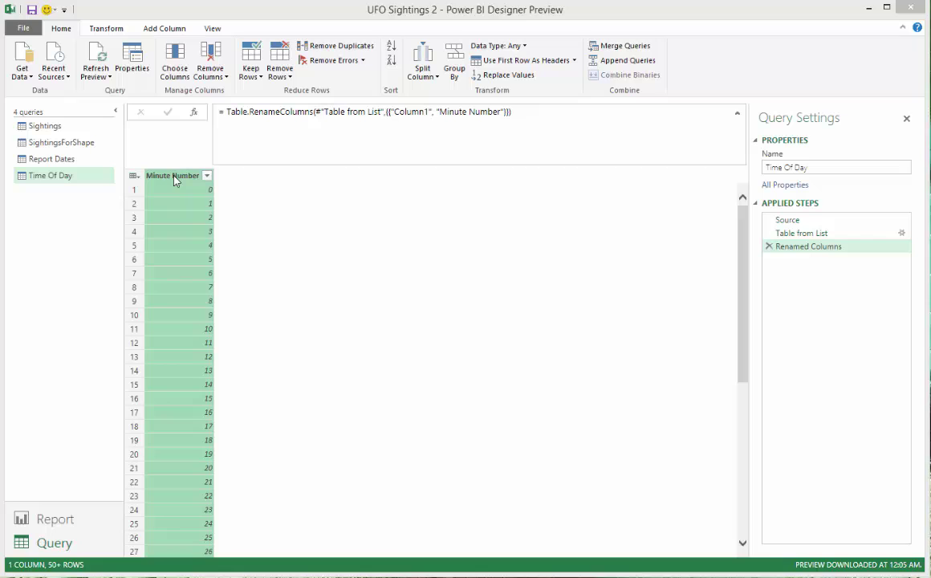
Add a 'Time Of Day' custom column using #time(Number.RoundDown…, Number.Mod…, 0) on Minute Number.
left_click(170, 29)
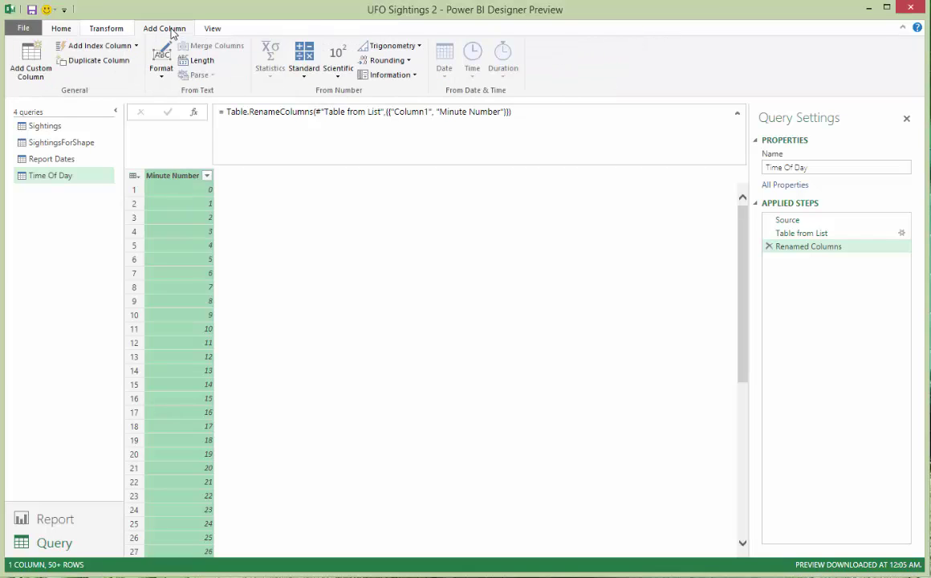
left_click(30, 63)
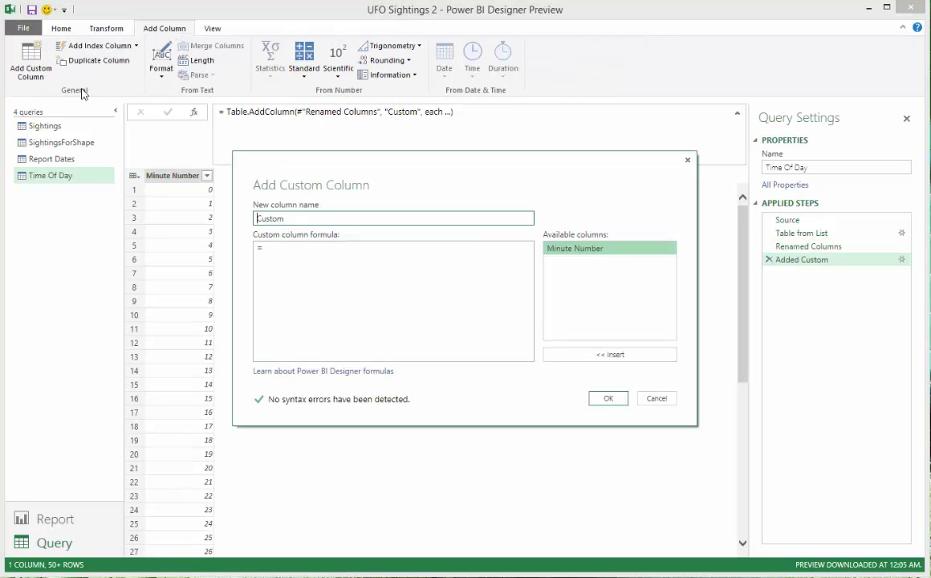
double_click(282, 218)
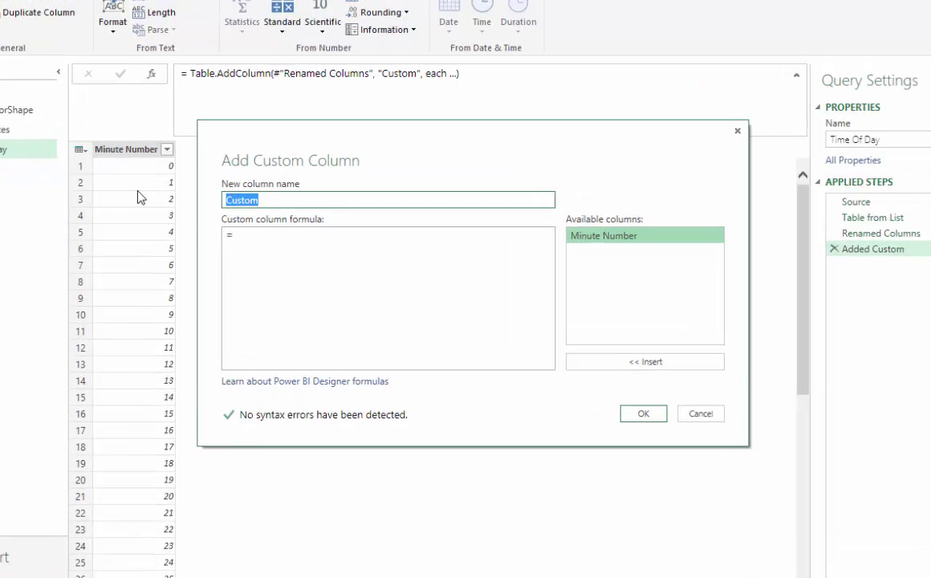
type("Time O")
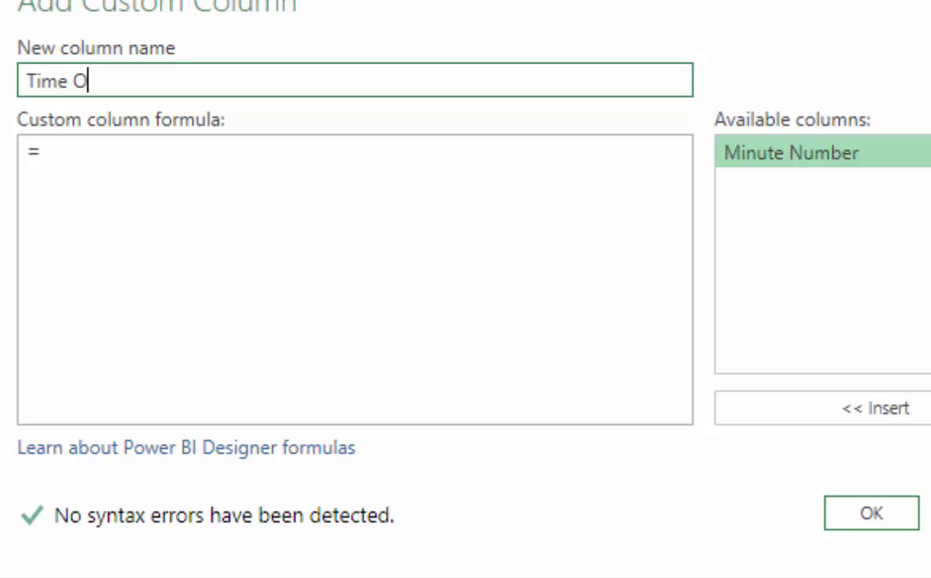
type("f Day")
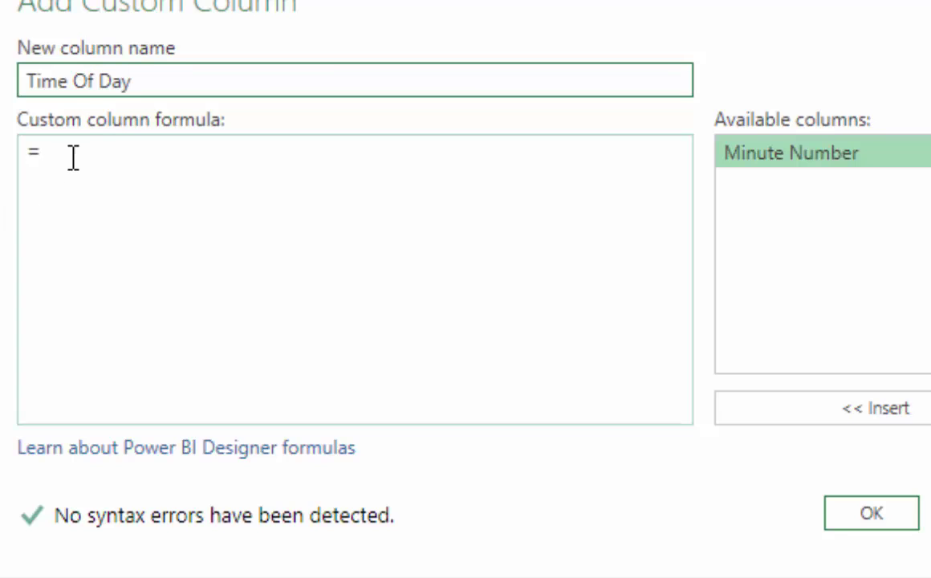
left_click(115, 153)
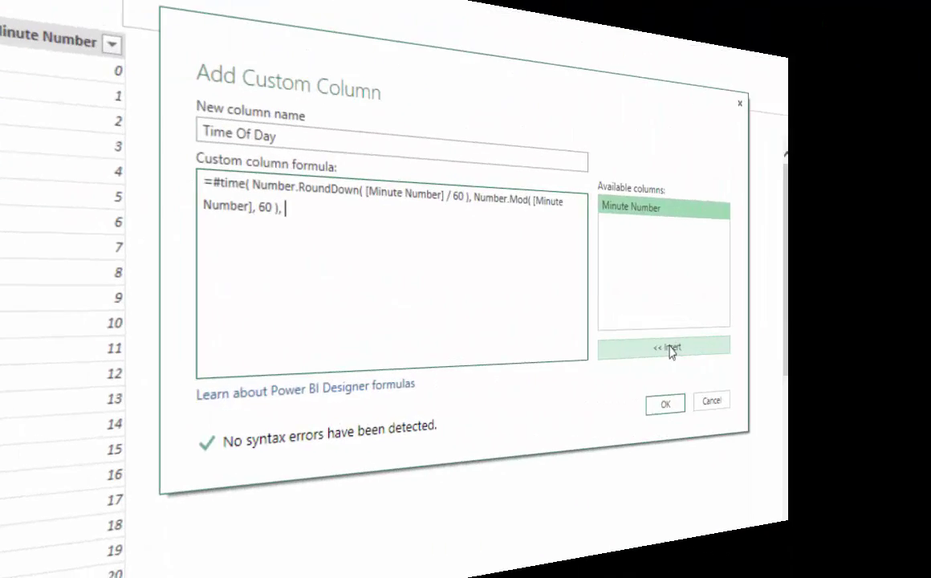
type("0")
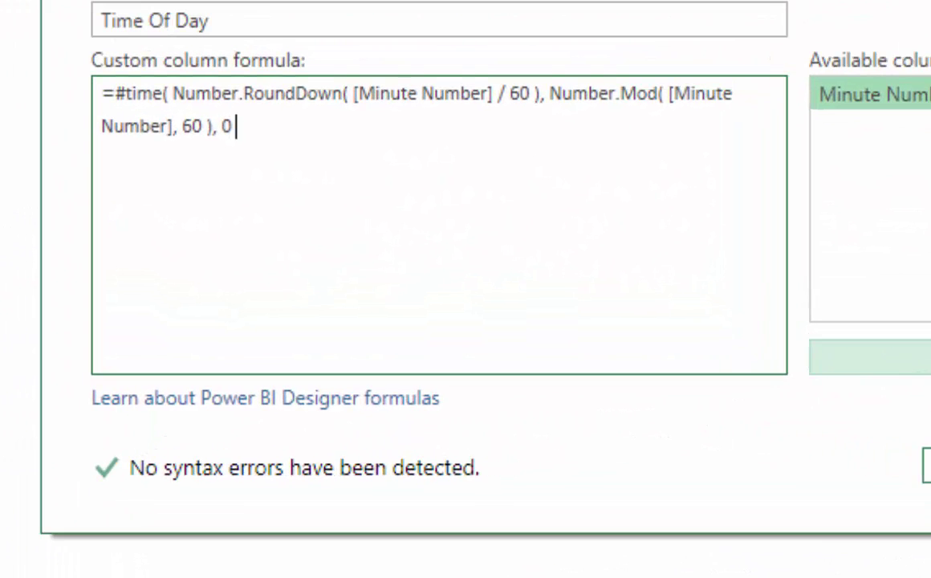
type(" ) )")
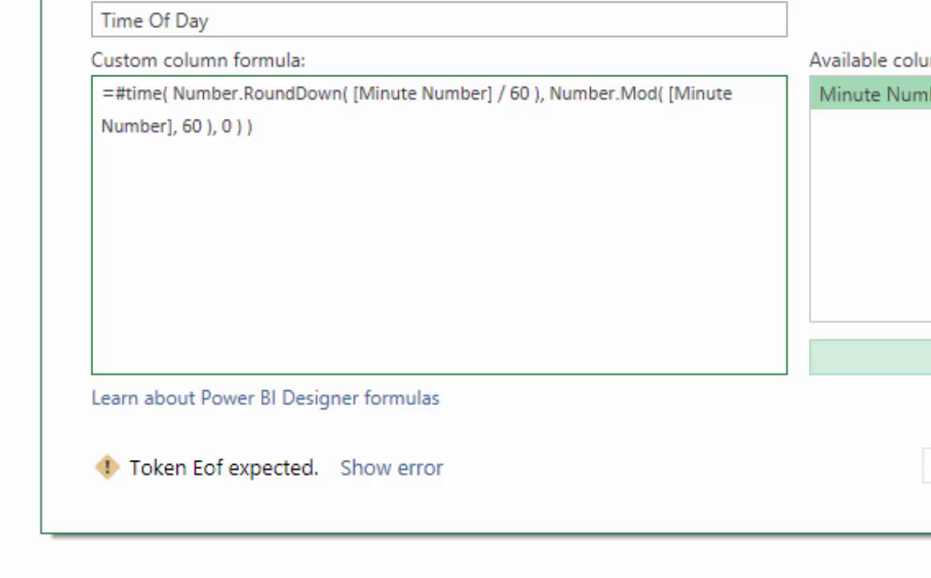
key("BackSpace")
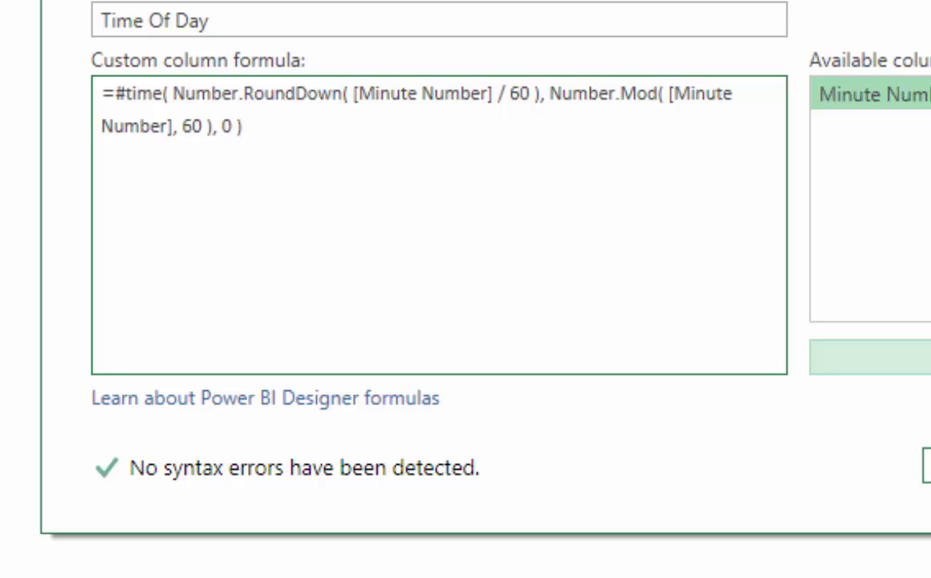
key("Return")
key("BackSpace")
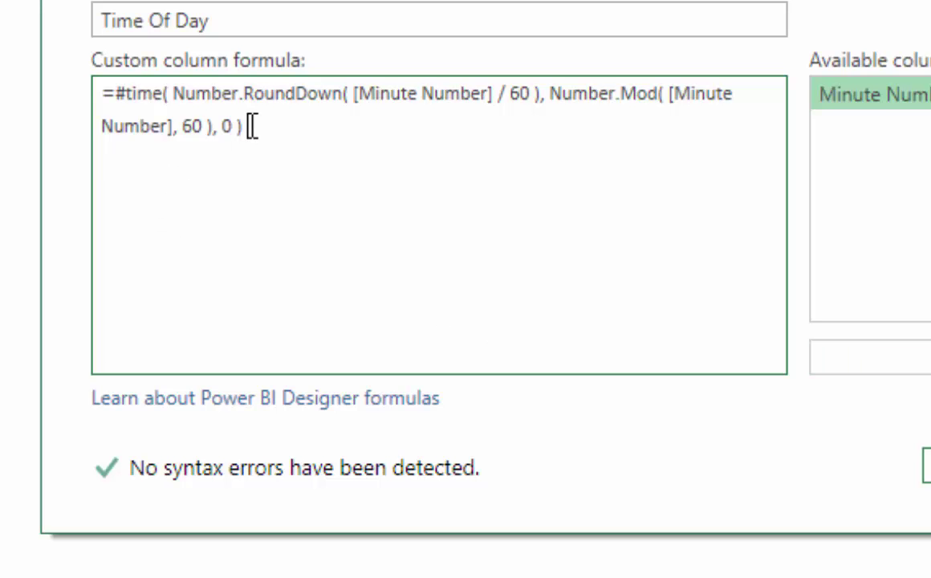
left_click_drag(273, 127, 115, 93)
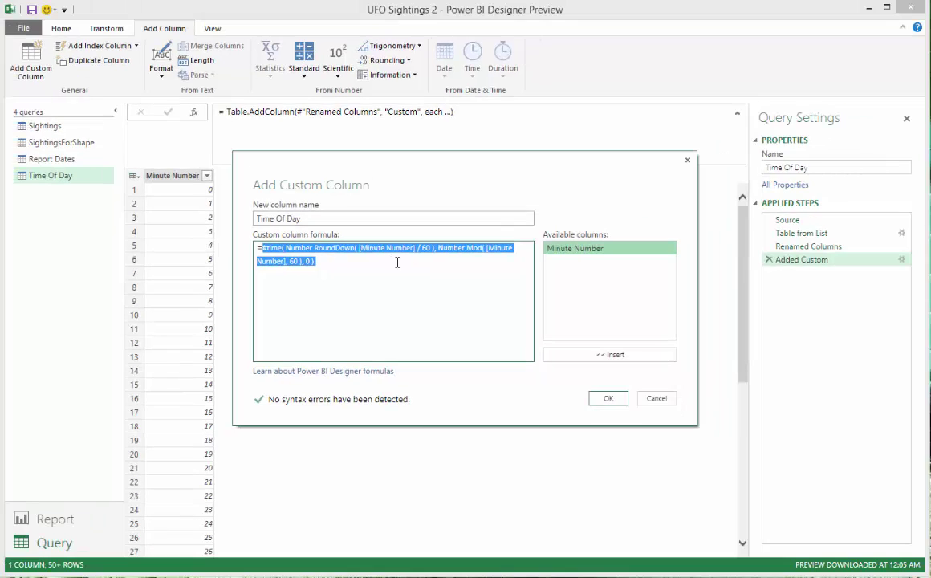
left_click(615, 398)
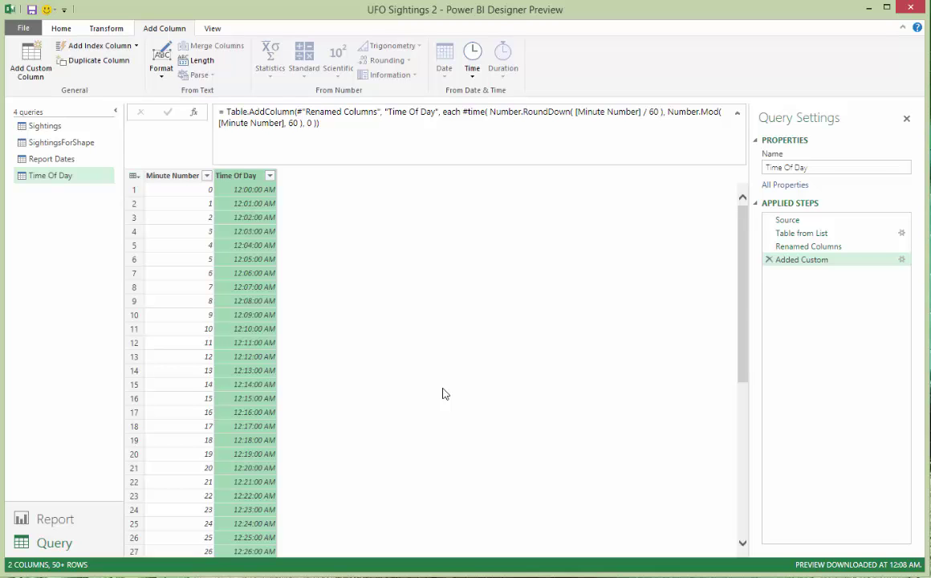
Put #time(, Number.RoundDown, Number.Mod, the 0 and closing parentheses on separate indented lines.
key("shift+Return")
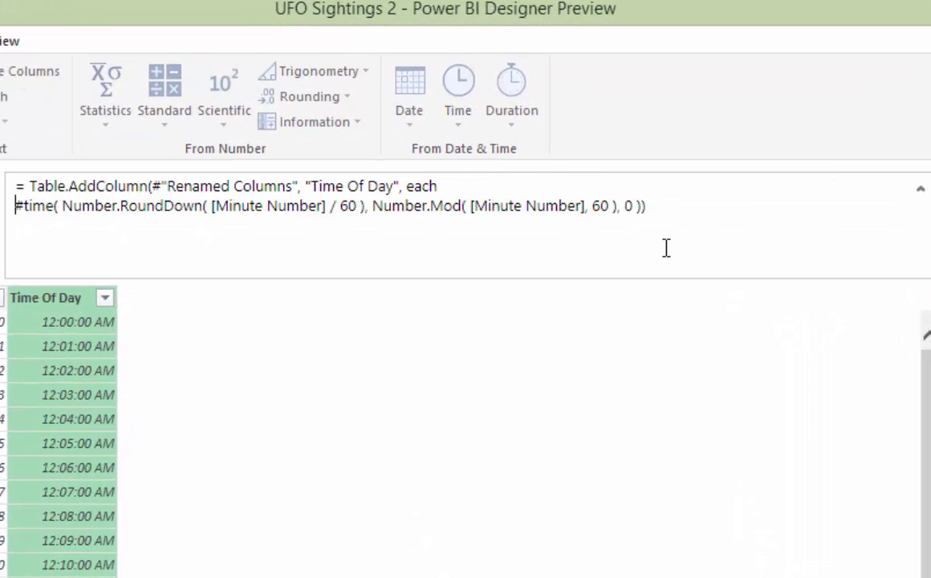
left_click(68, 206)
key("shift+Return")
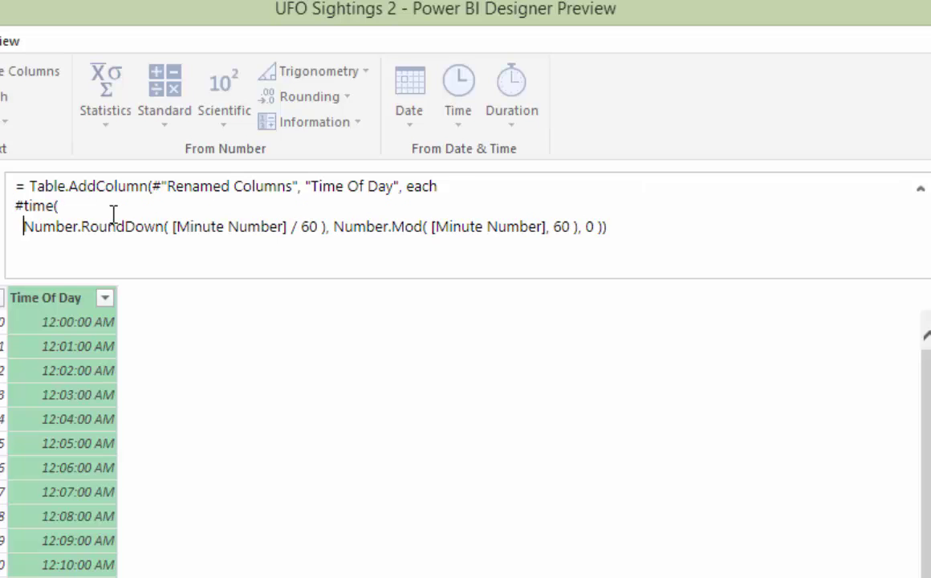
left_click(355, 226)
key("shift+Return")
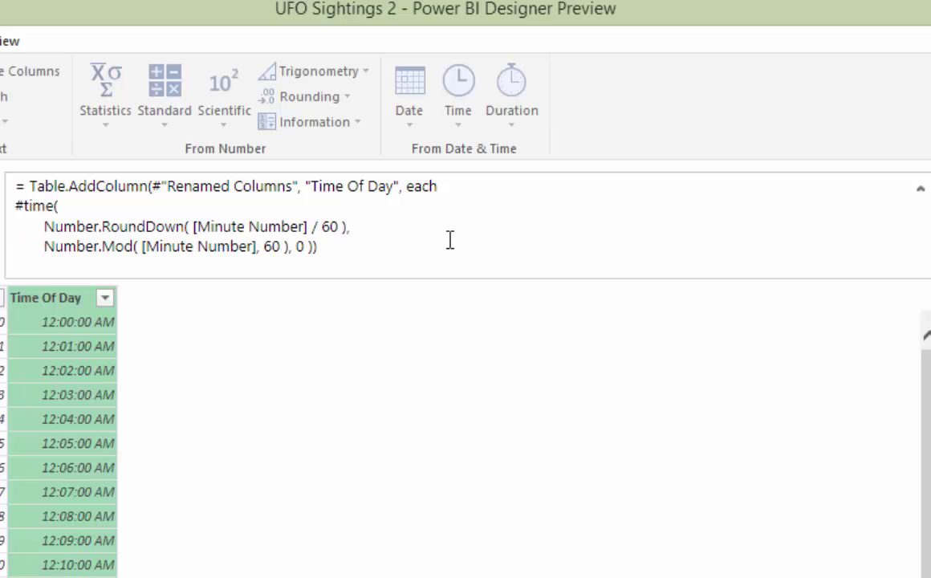
left_click(294, 249)
key("Return")
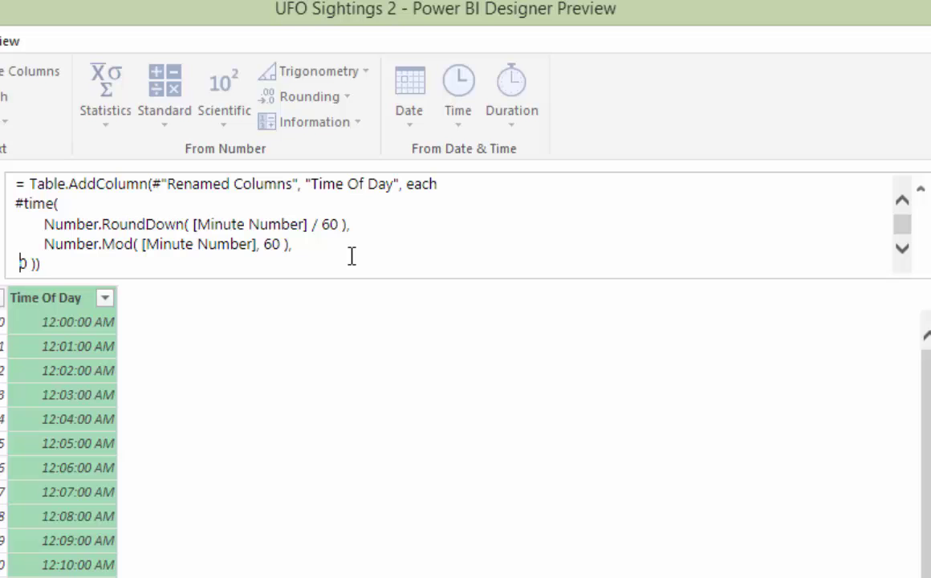
key("Right")
key("Right")
key("Right")
key("Return")
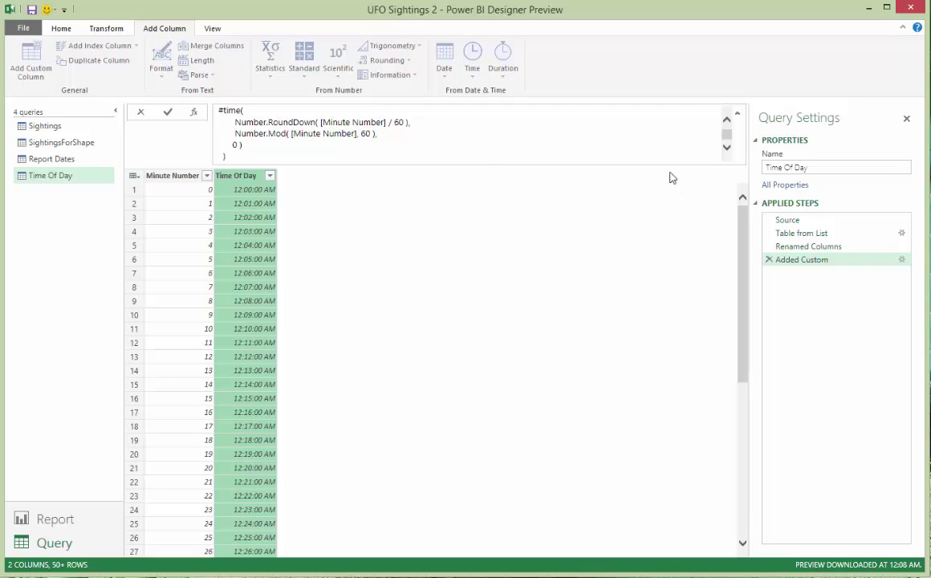
Apply the reformatted formula, then add a 'Time Block' custom column rounding minutes down to 30-minute blocks.
left_click(245, 181)
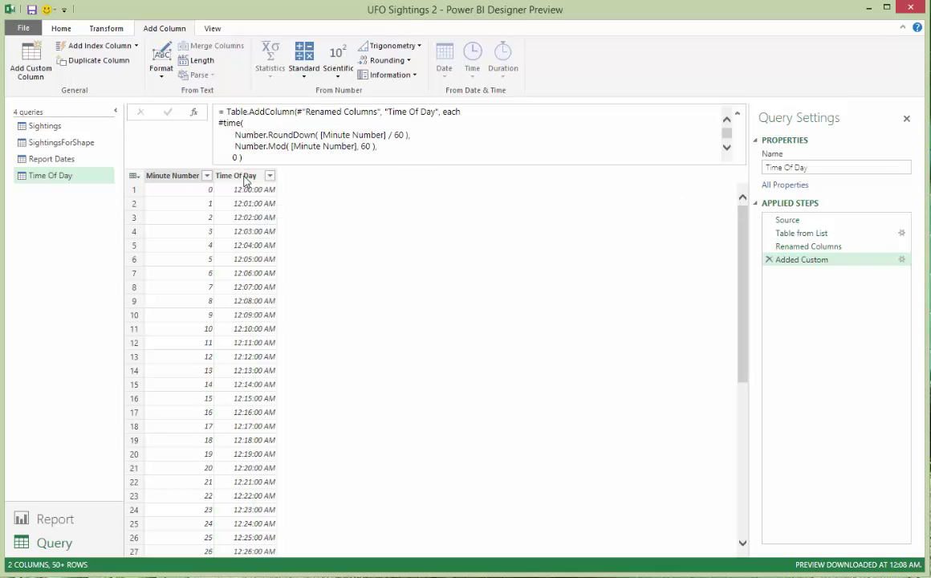
left_click(244, 180)
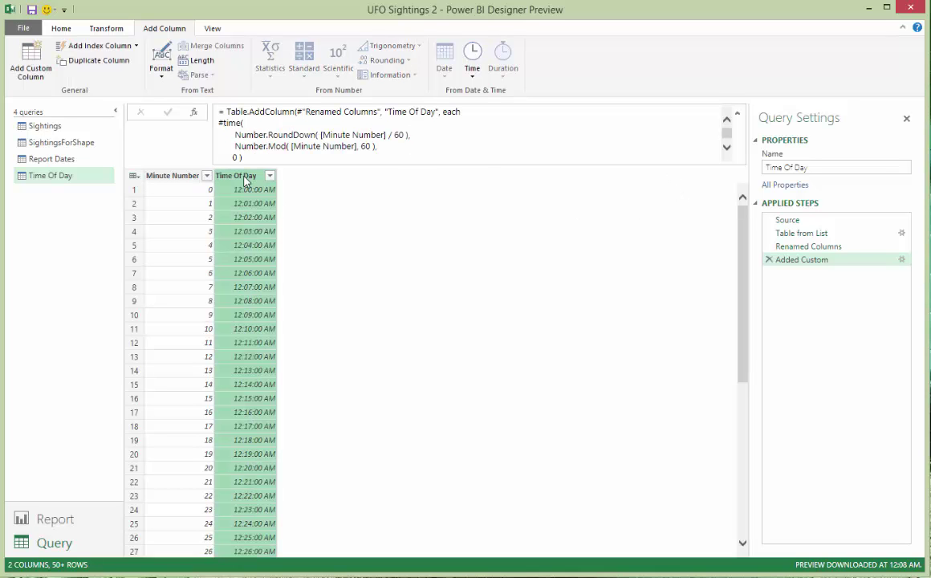
left_click(36, 63)
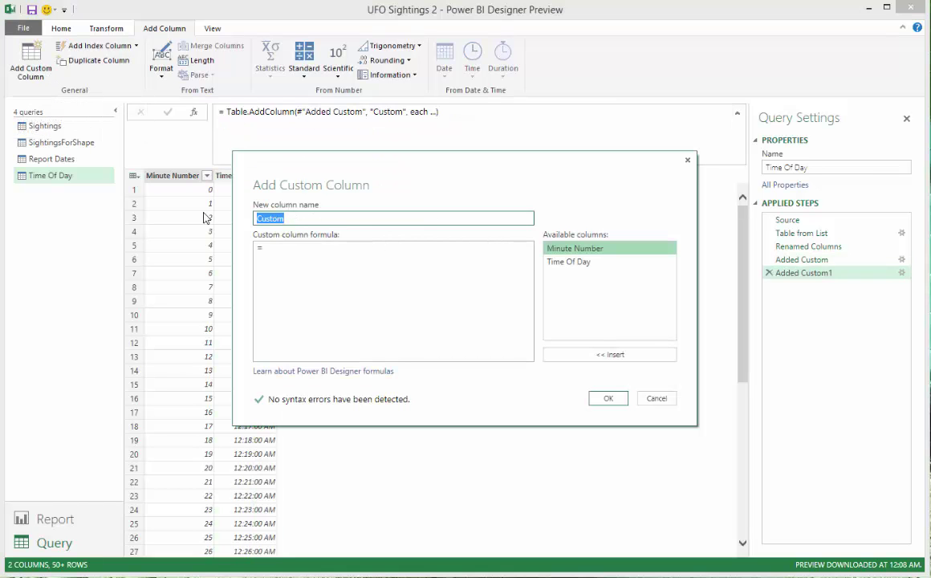
type("Time Block")
left_click(295, 251)
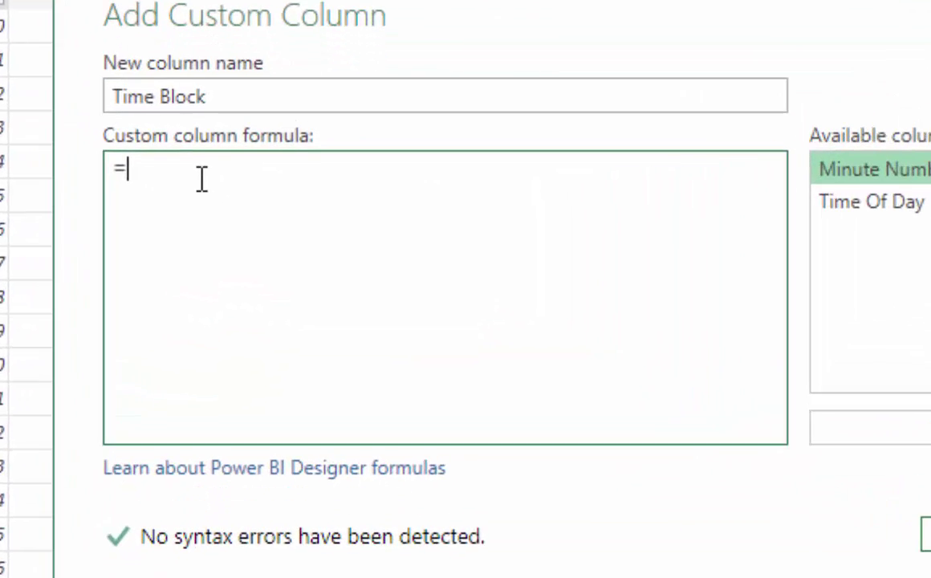
type("Table.AddColumn(     #\"Added Custom\", \"Time Block\", each     #time(         Number.RoundDown( [Minute Number] / 60 ),         Number.RoundDown( Number.Mod( [Minute Number], 60 ) / 30) * 30,         0)     )")
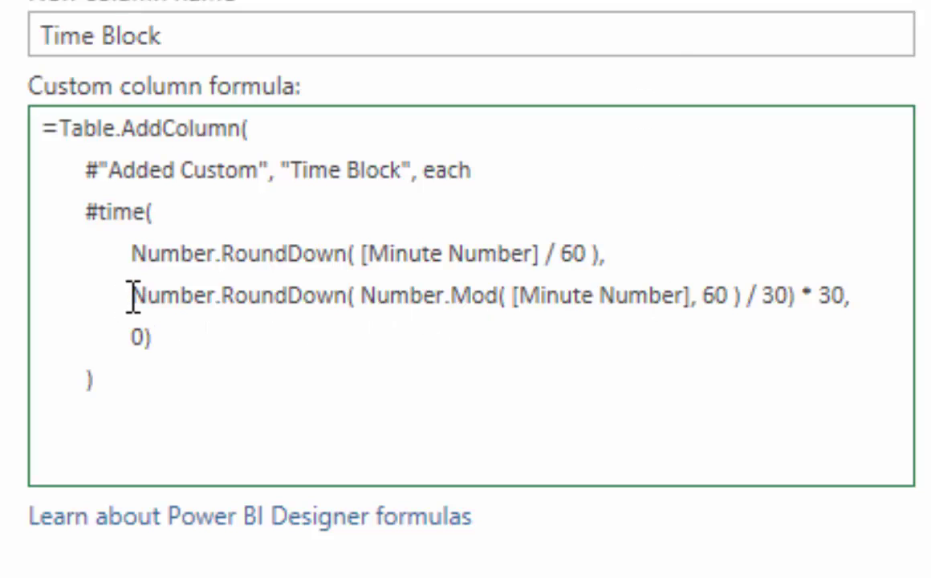
left_click_drag(132, 297, 853, 297)
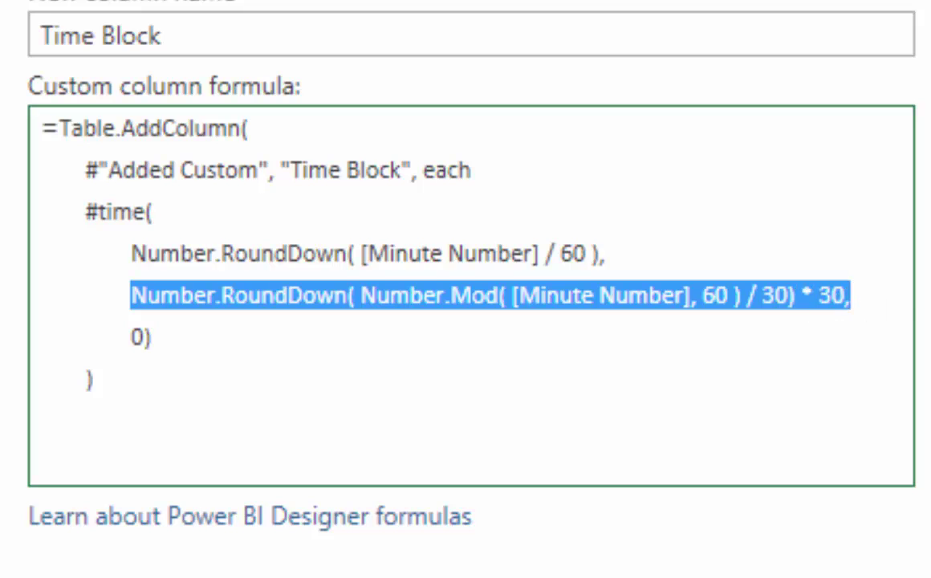
left_click(852, 297)
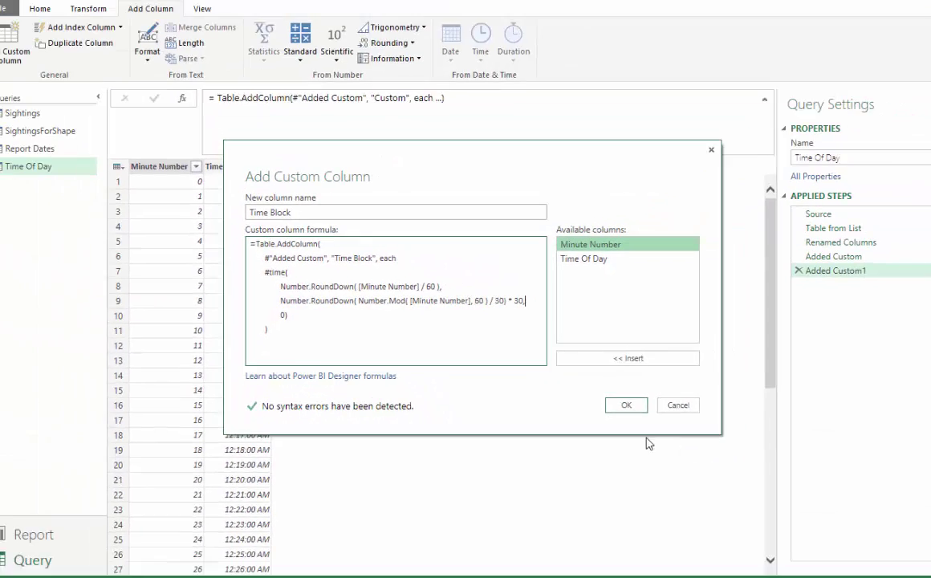
left_click(605, 400)
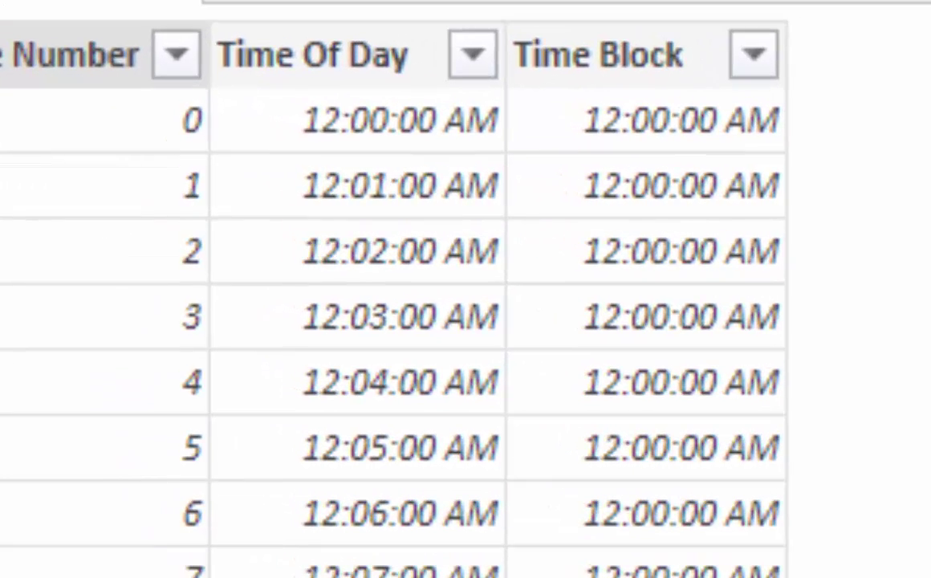
Scroll to minute 30 to confirm the Time Block switches to 12:30:00 AM.
scroll(248, 369, "down", 2)
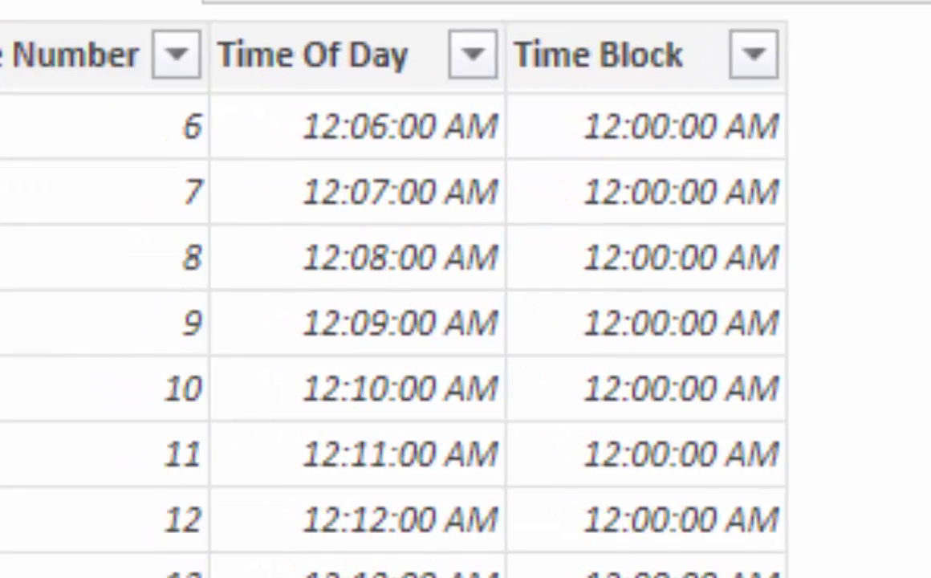
scroll(754, 449, "down", 7)
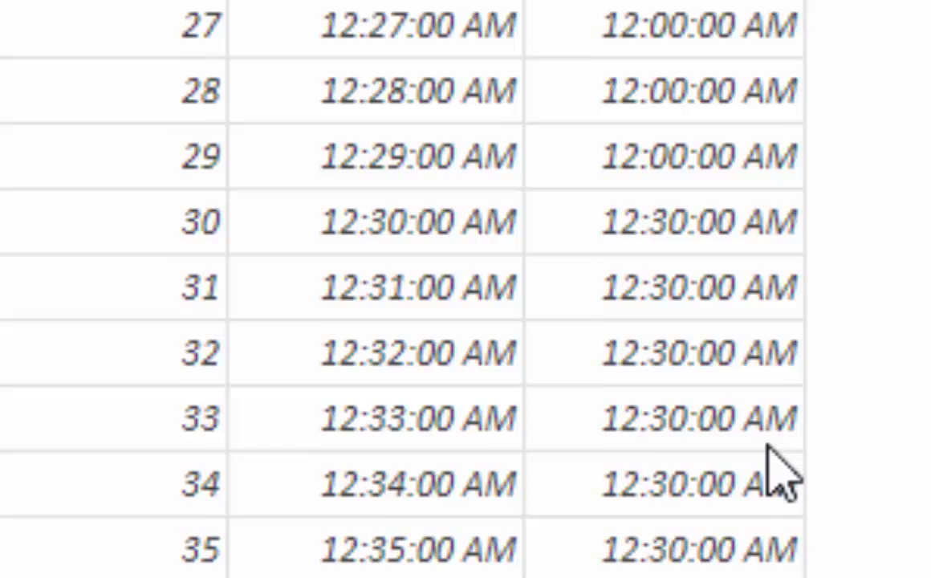
left_click(728, 352)
left_click(697, 221)
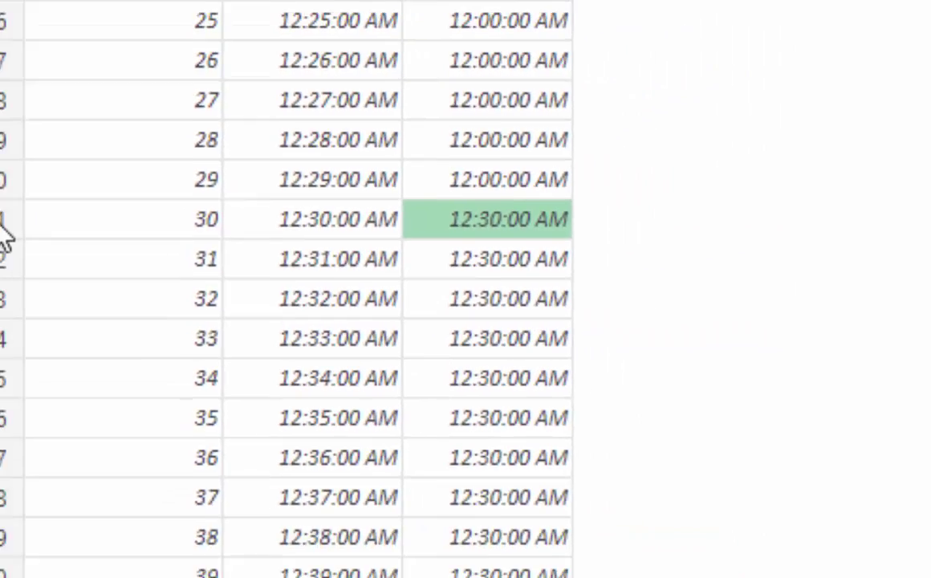
left_click(165, 143)
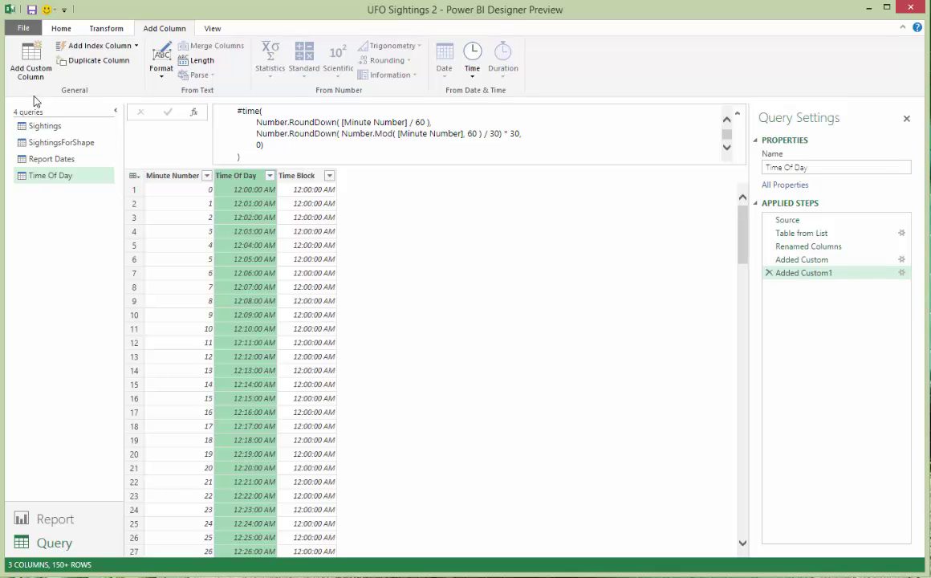
Import the Shape_Category table from Shape Categories.xlsx through Get Data > Excel and edit it as a query.
left_click(61, 29)
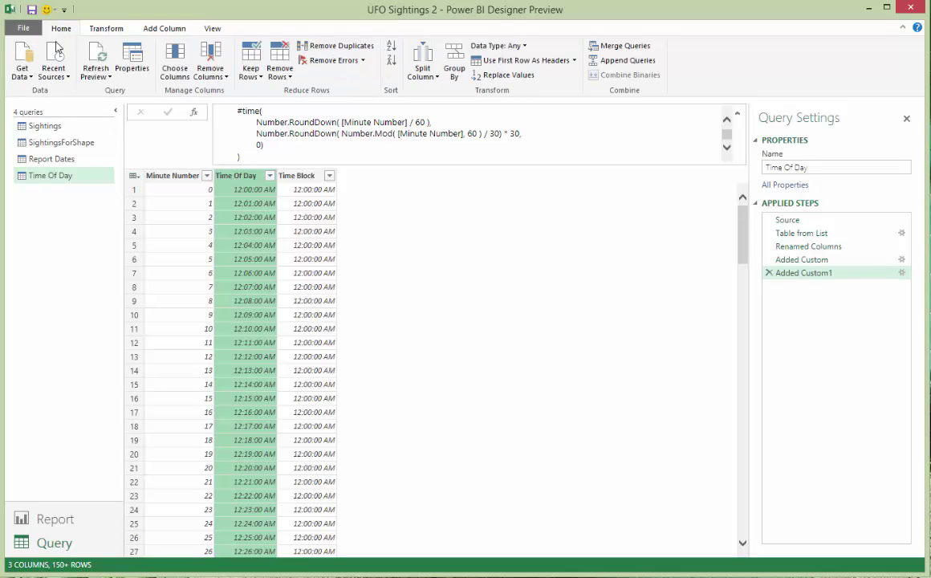
left_click(23, 72)
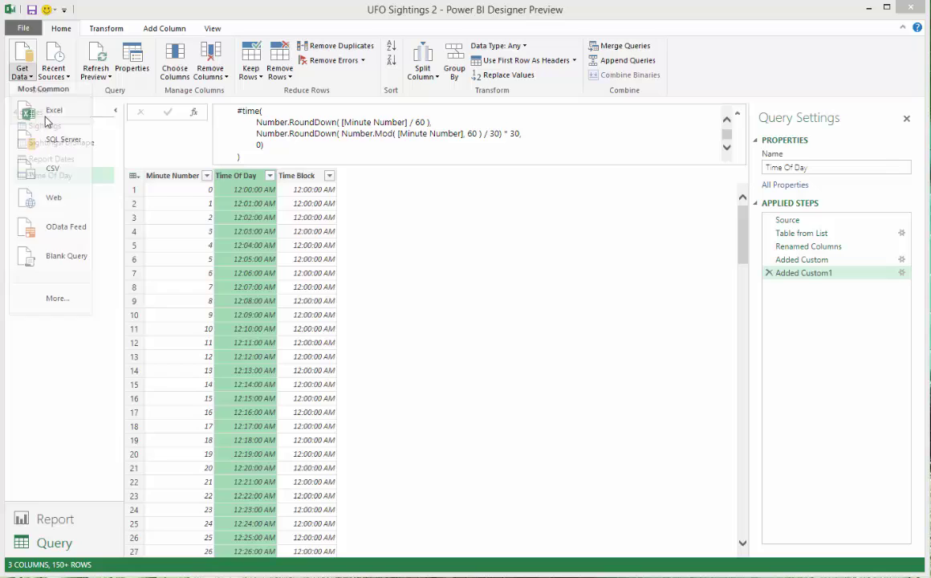
left_click(45, 113)
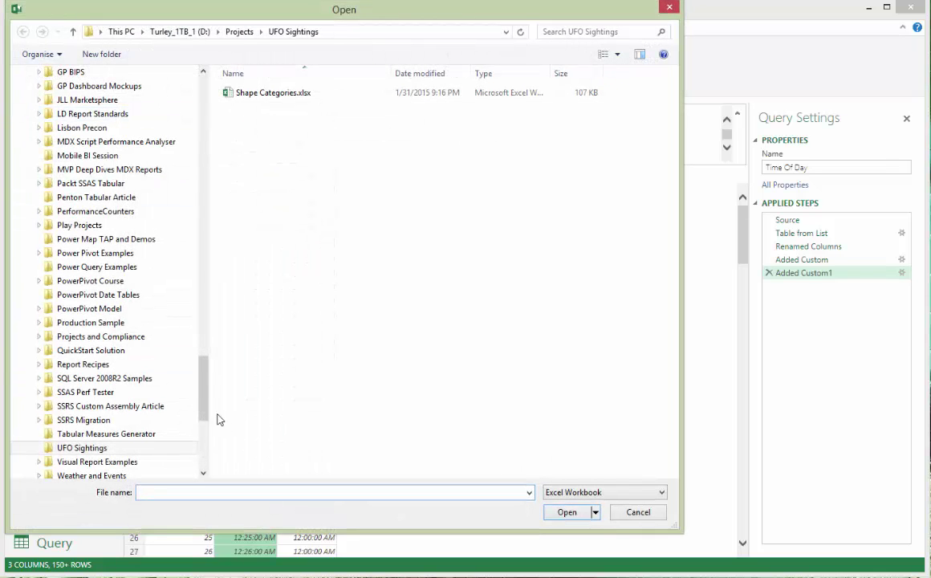
double_click(241, 93)
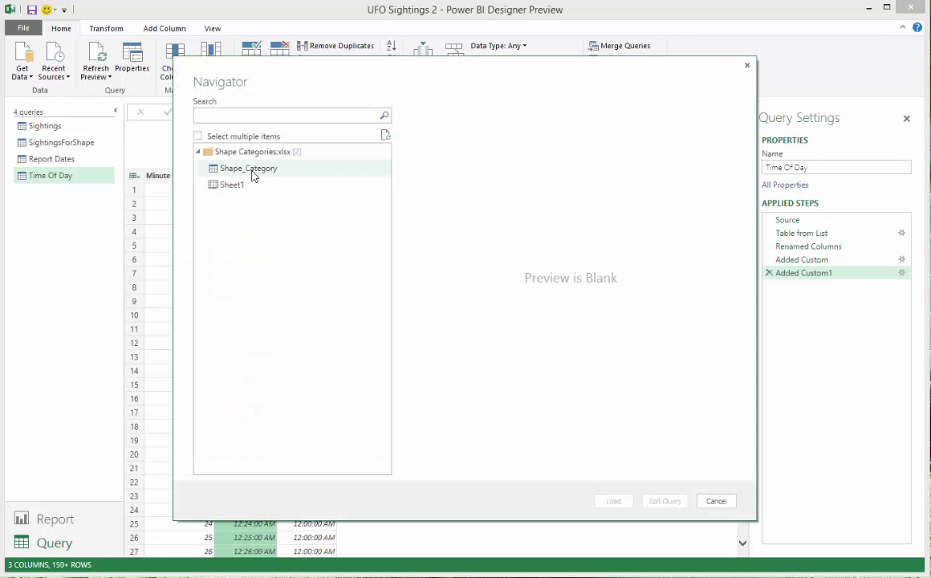
left_click(252, 172)
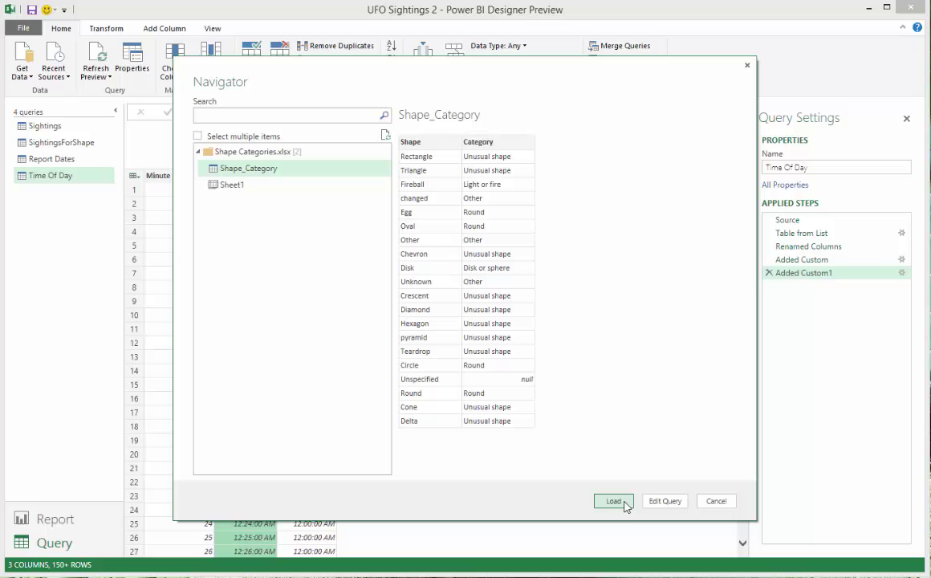
left_click(665, 502)
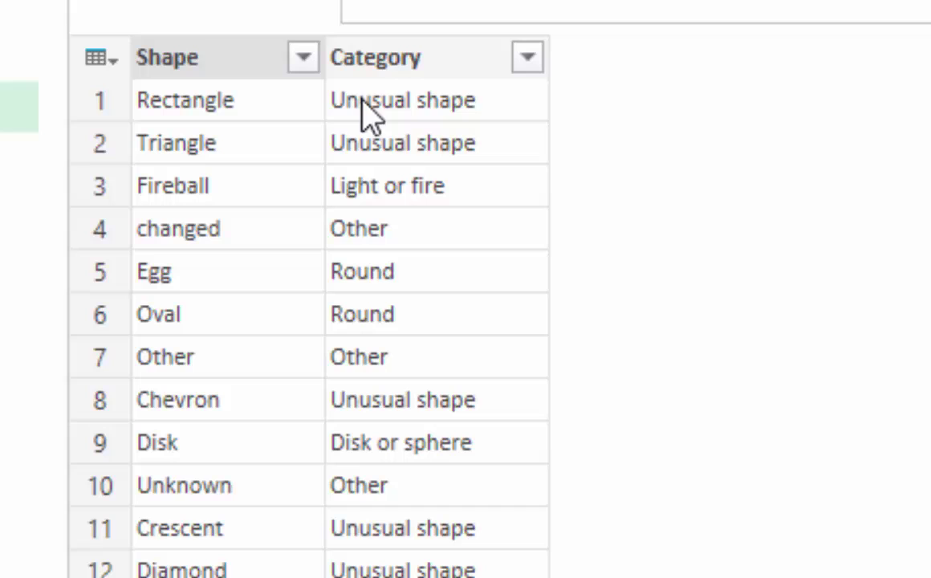
left_click(302, 57)
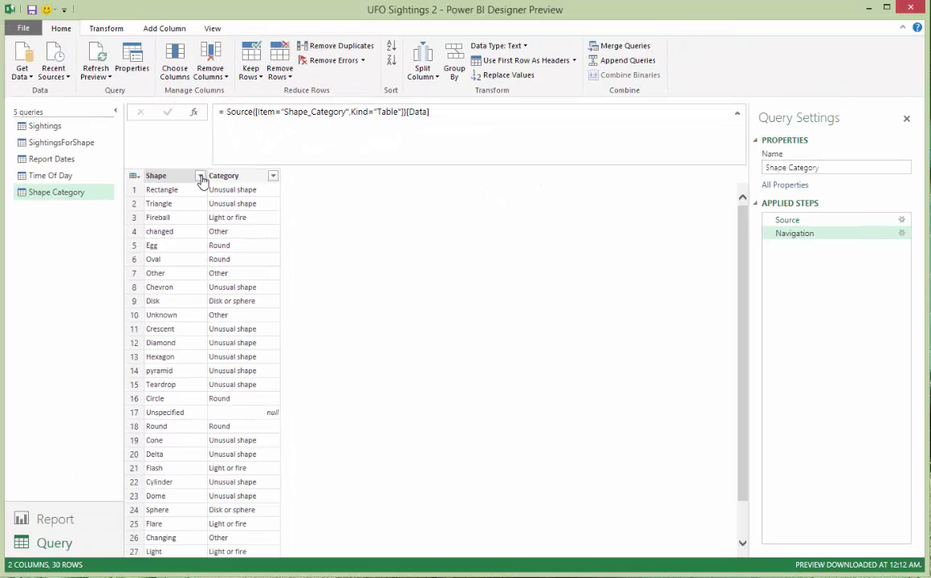
Filter Unspecified out of the Shape column, leaving 29 rows, then switch to the Sightings query.
left_click(200, 176)
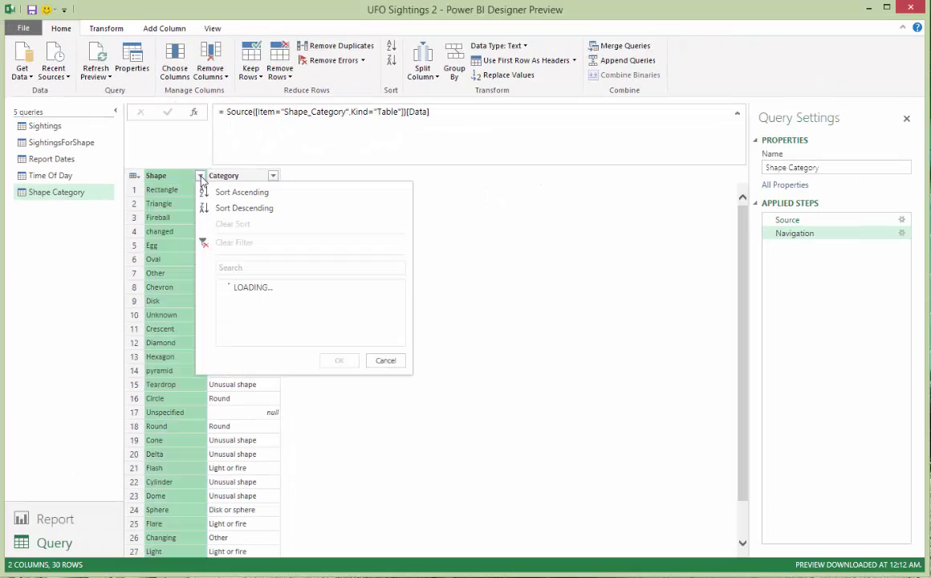
left_click_drag(394, 348, 426, 479)
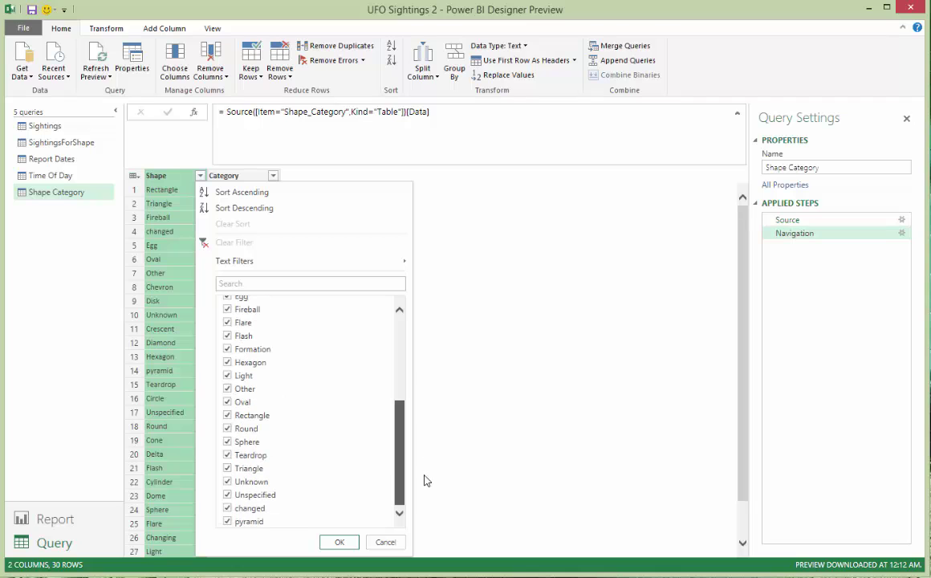
left_click(227, 495)
left_click(338, 541)
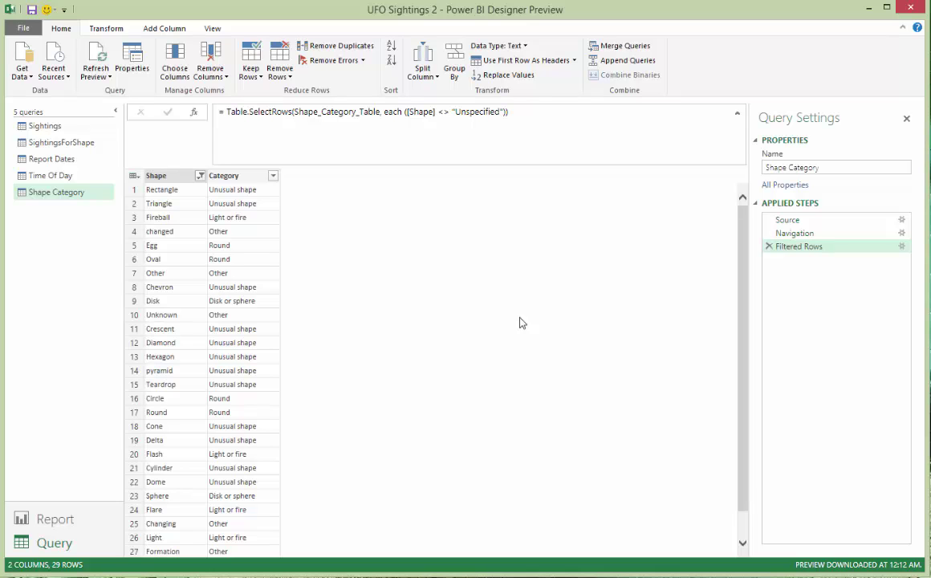
left_click(40, 125)
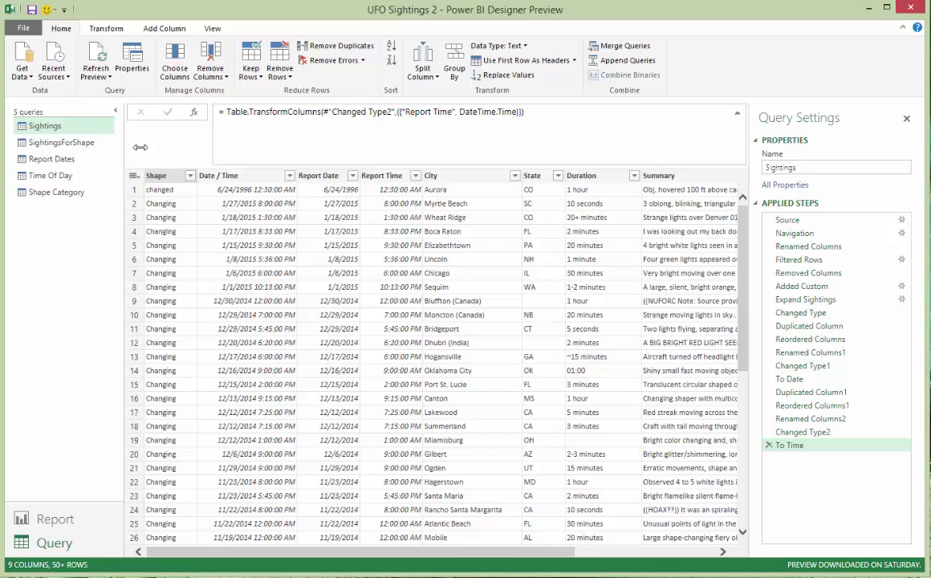
Add a 'Sightings Count' custom column with the formula =1.
scroll(547, 501, "right", 5)
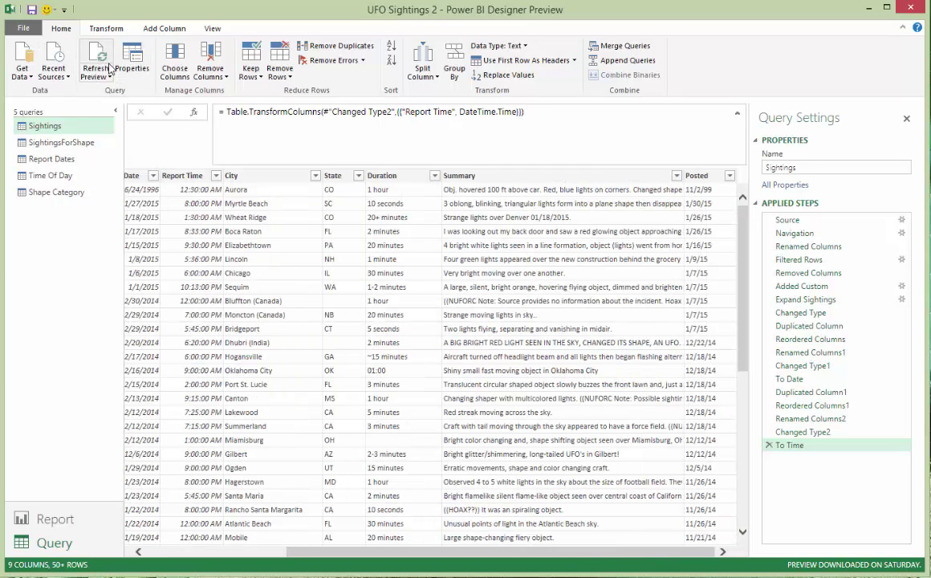
left_click(145, 30)
left_click(39, 61)
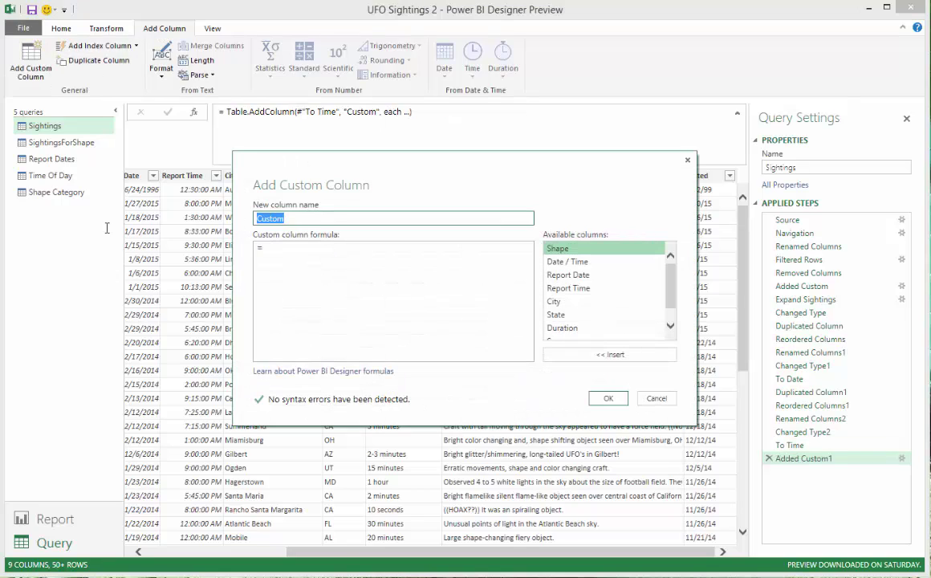
type("Sighting")
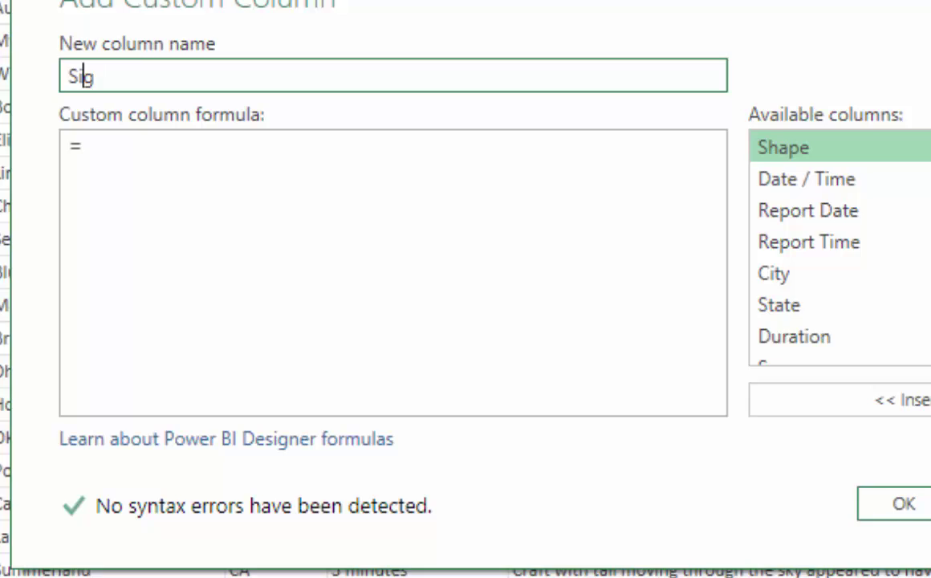
type("s Count")
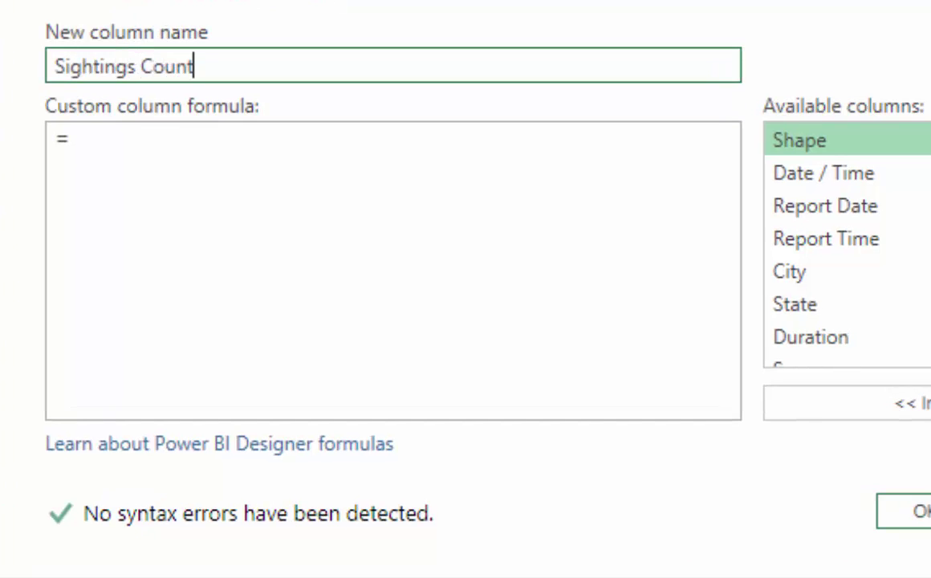
left_click(142, 143)
type("1")
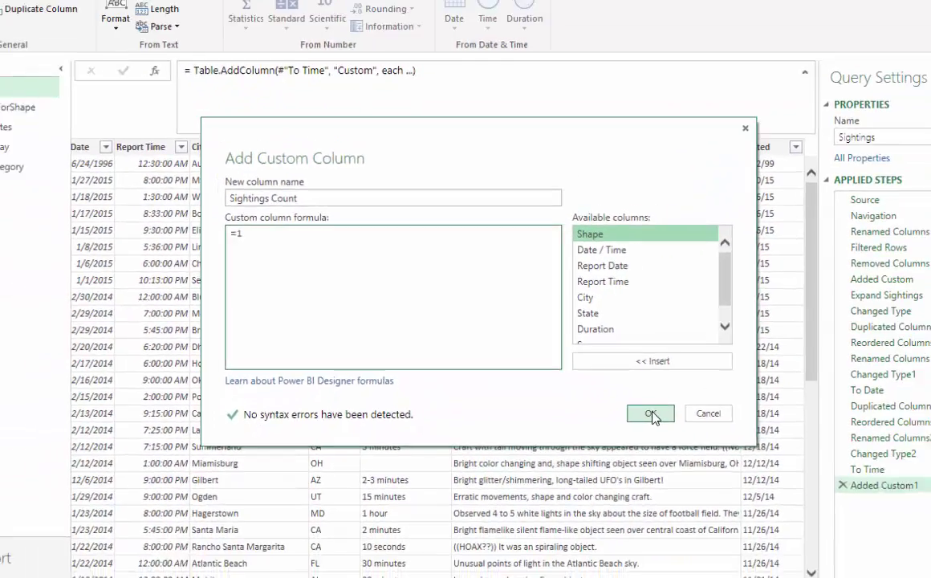
left_click(820, 470)
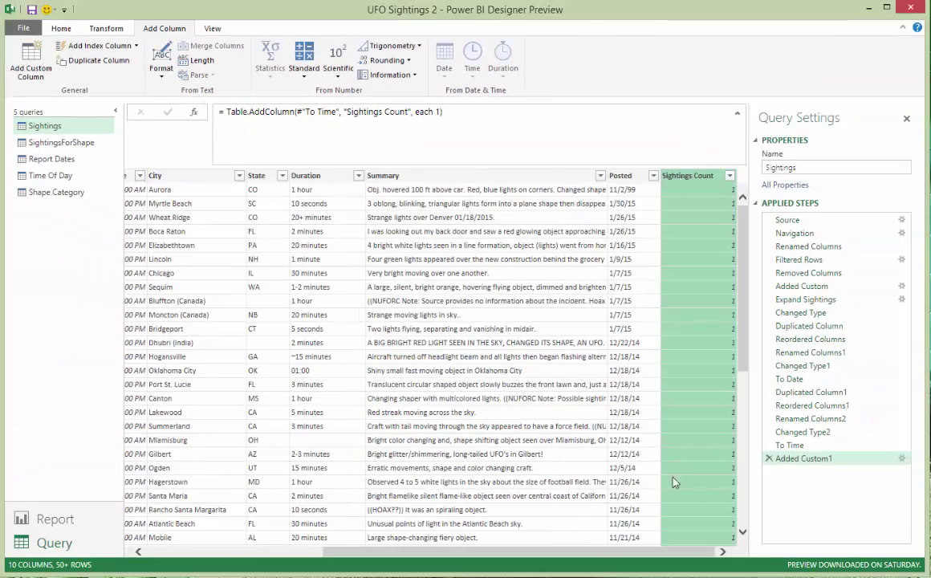
Change the Sightings Count column's type to Whole Number.
right_click(709, 181)
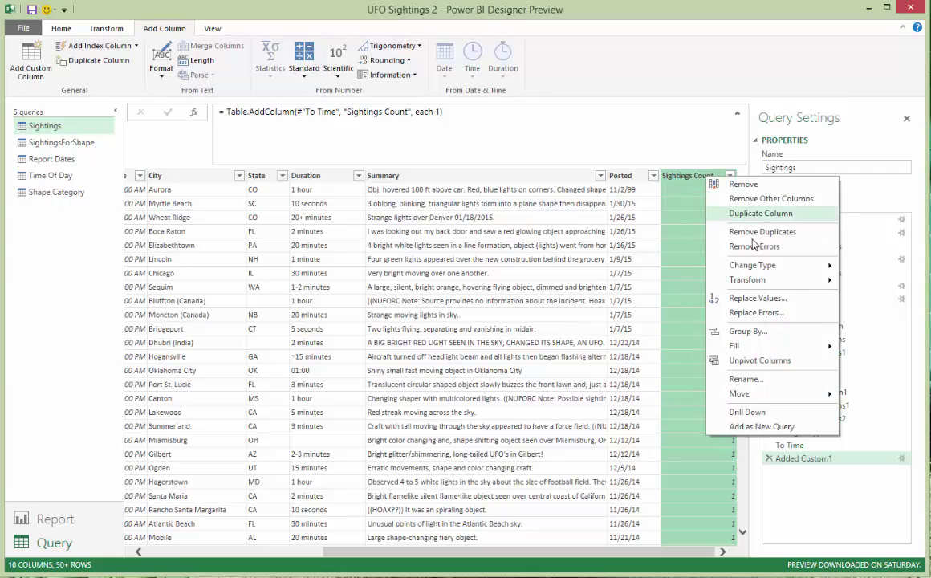
mouse_move(762, 265)
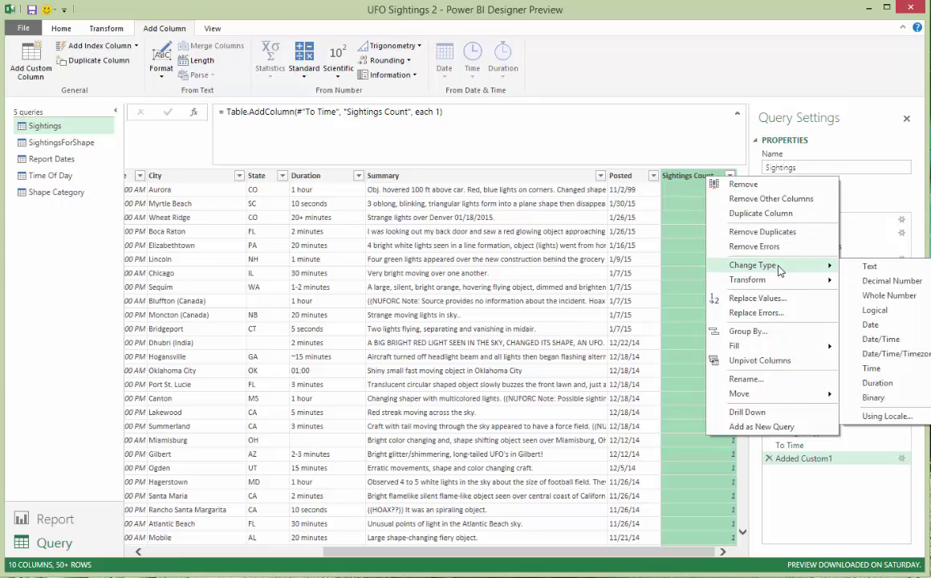
left_click(889, 296)
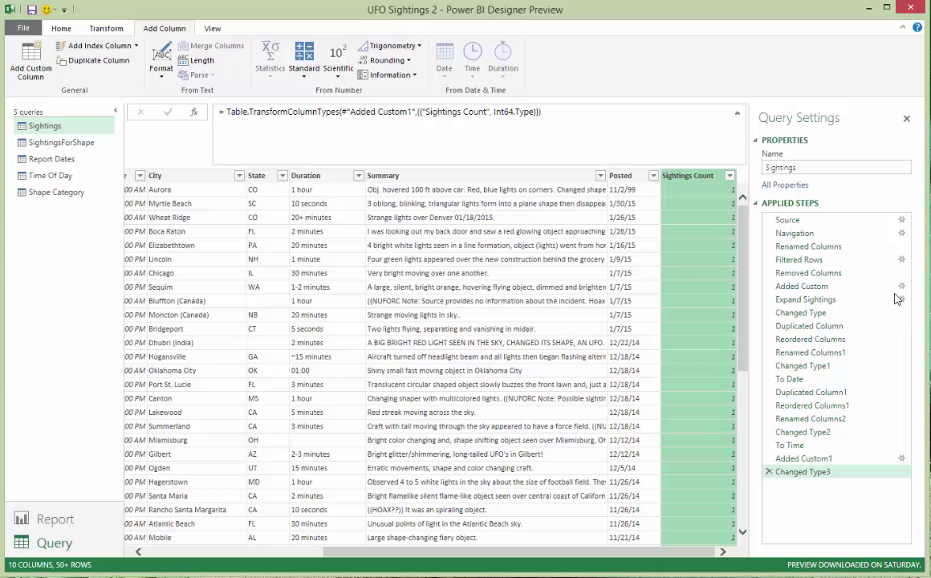
Switch to Report view, loading Time Of Day, Shape Category, Sightings and Report Dates into the model.
left_click(55, 520)
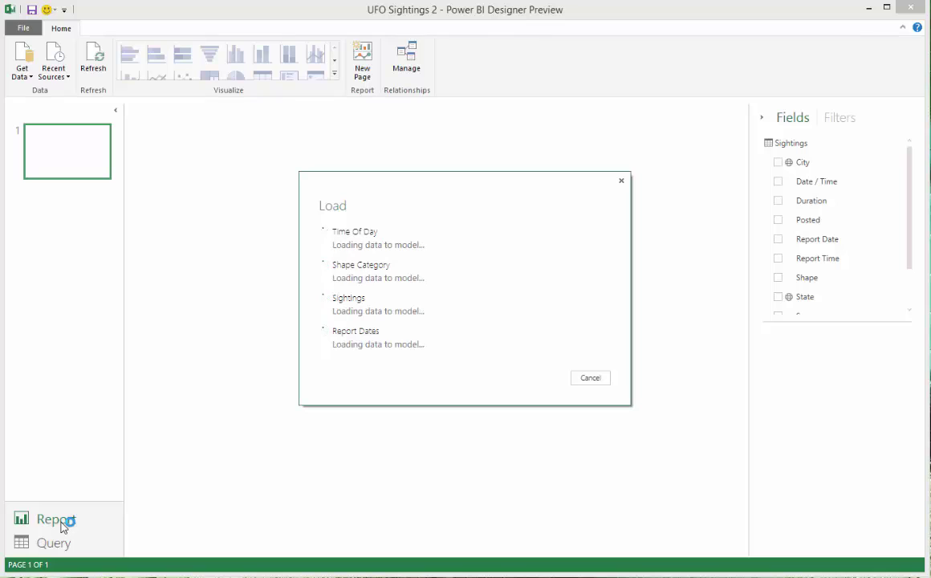